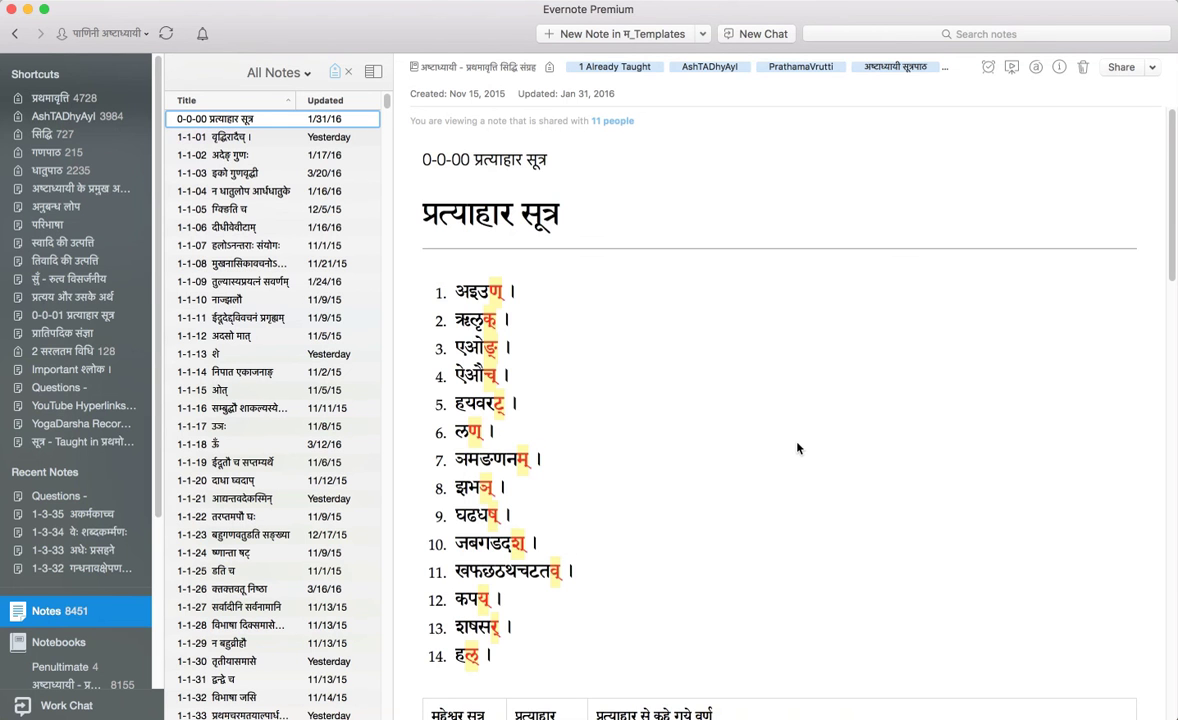
Step: Open the note 1-1-01 वृद्धिरादैच् and switch to the Apple Notes app
click(269, 136)
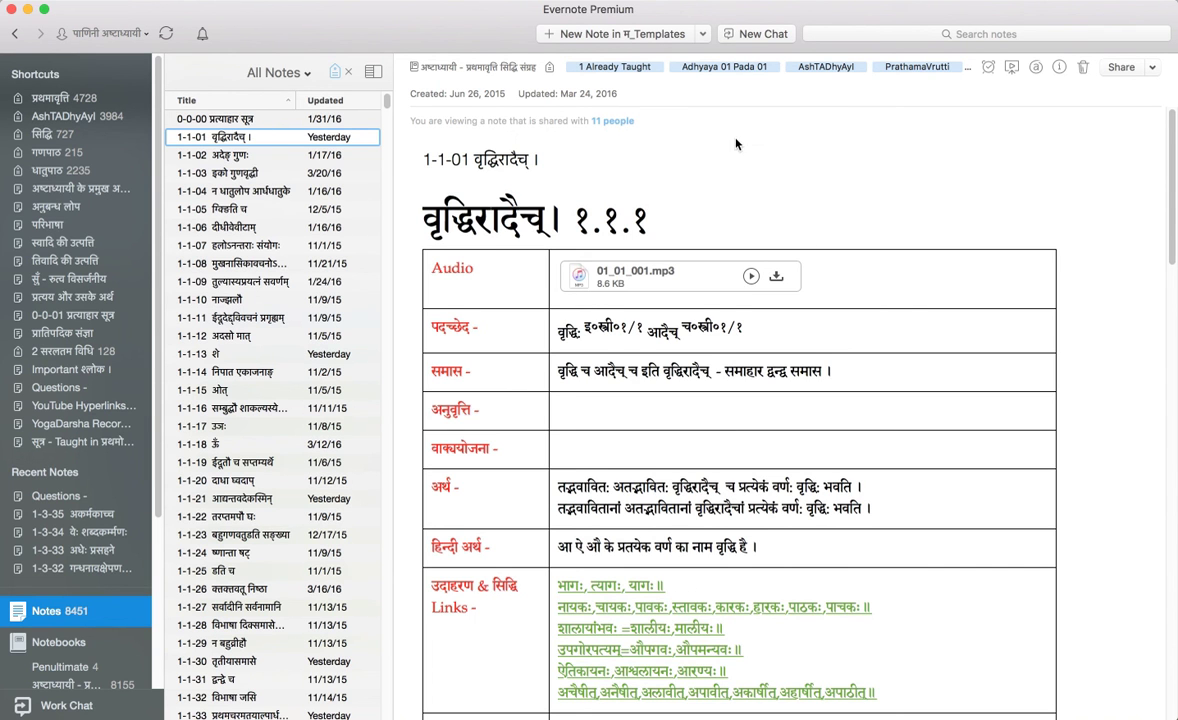
key(super+Tab)
key(super+Tab)
key(super+Tab)
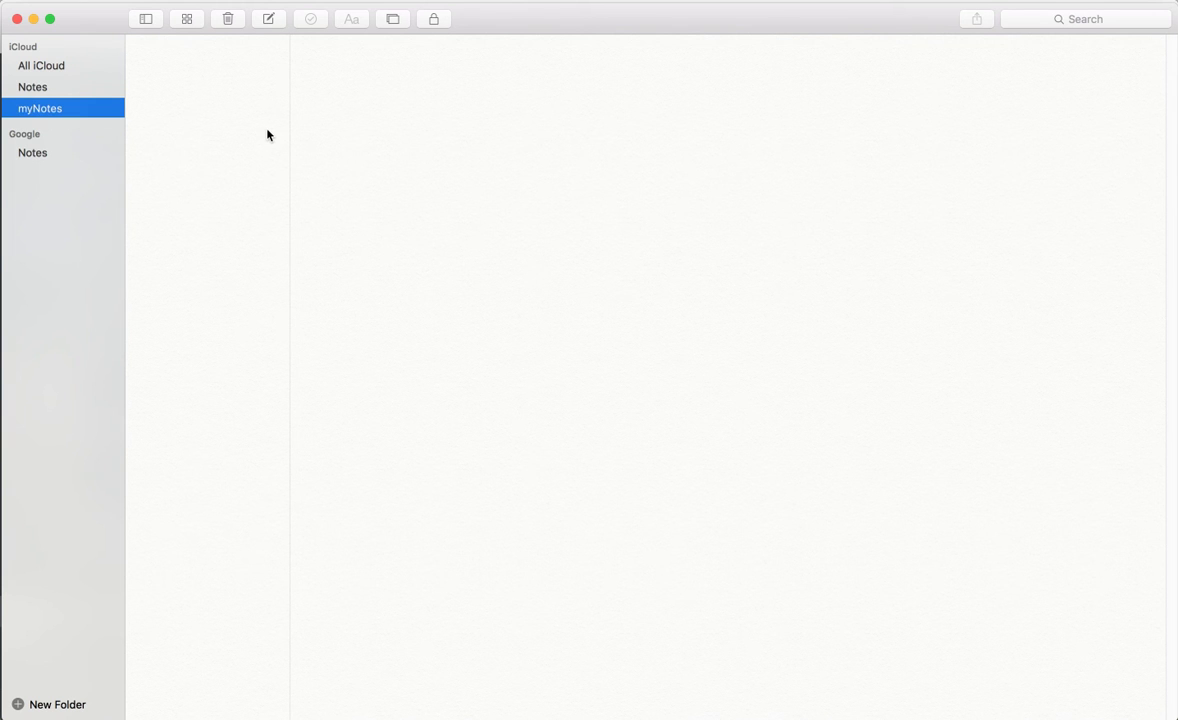
Step: Create a note in the myNotes folder titled "First note", with "ads" and "asda" below it, separated by a blank line
click(271, 20)
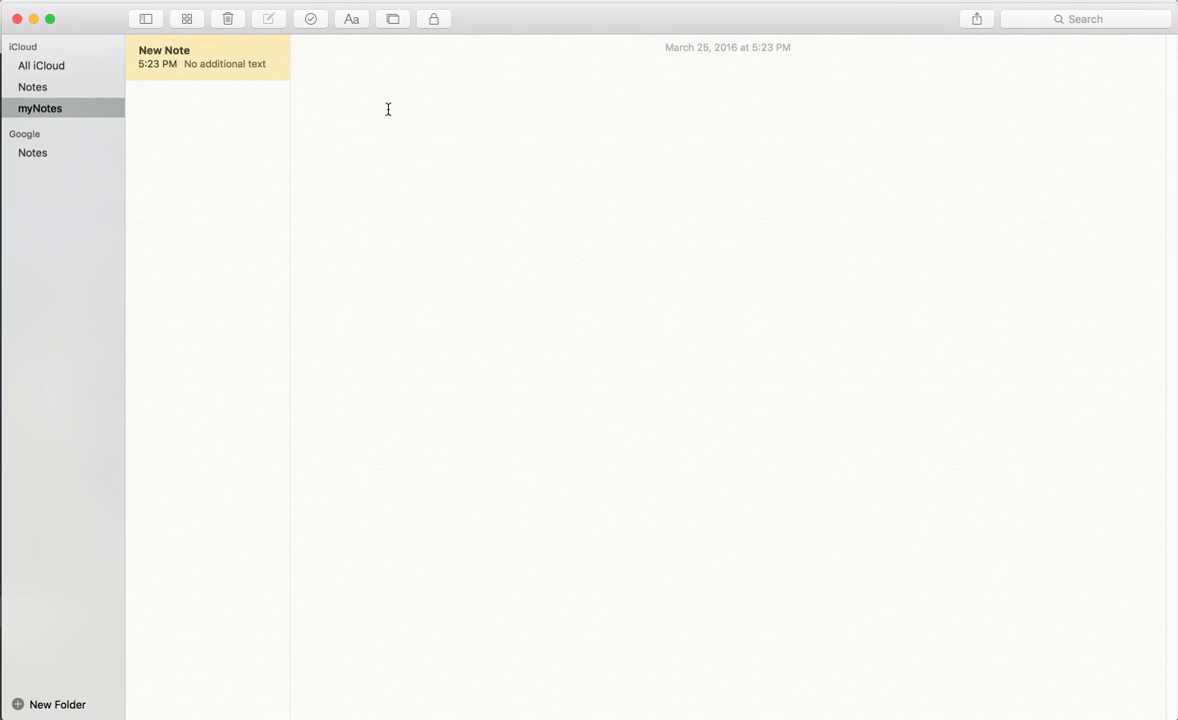
text(D)
key(BackSpace)
text(Fi)
key(BackSpace)
text(irst note)
key(Return)
text(asd)
key(Return)
key(Return)
text(asda)
key(Return)
key(Return)
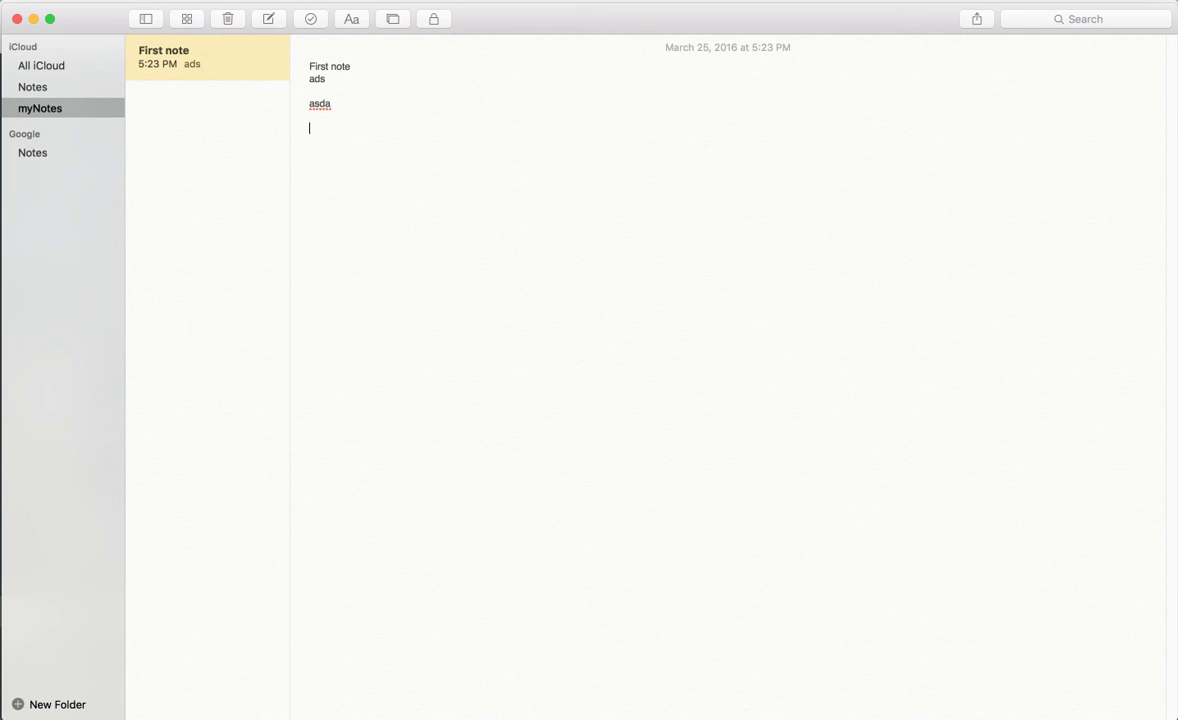
Step: Compare the plain note with Evernote's note 1-1-01 and examine that note's table, audio attachment and link rows
key(super+Tab)
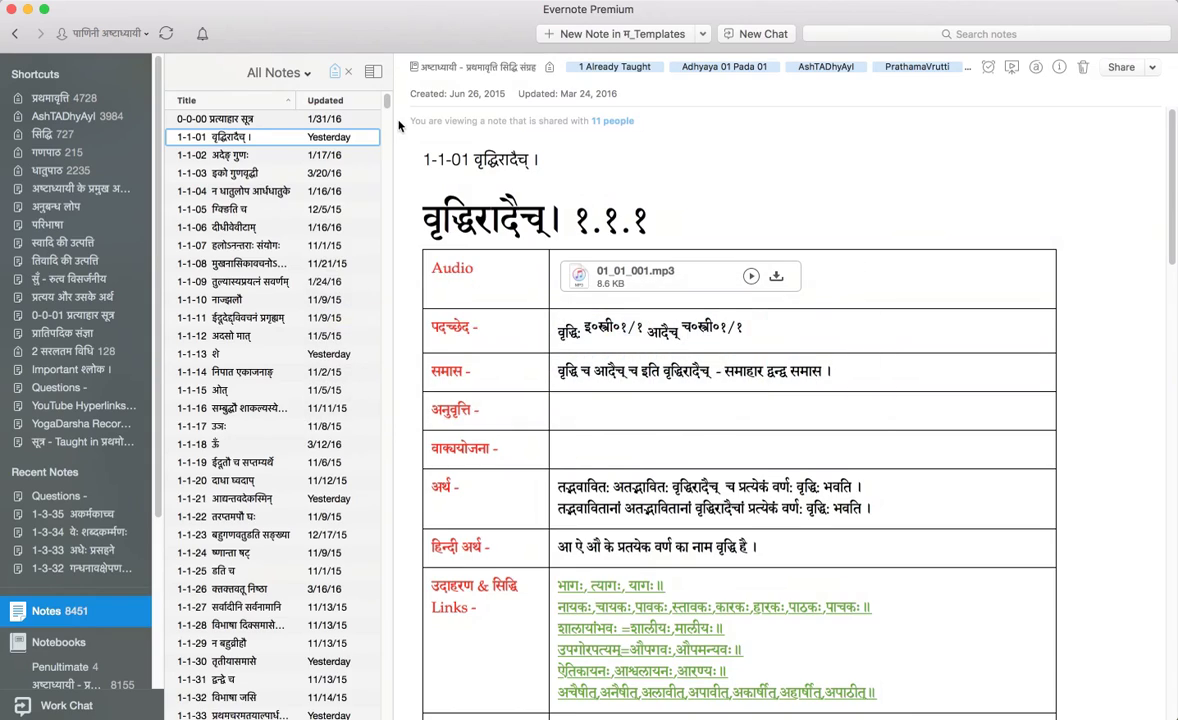
key(super+Tab)
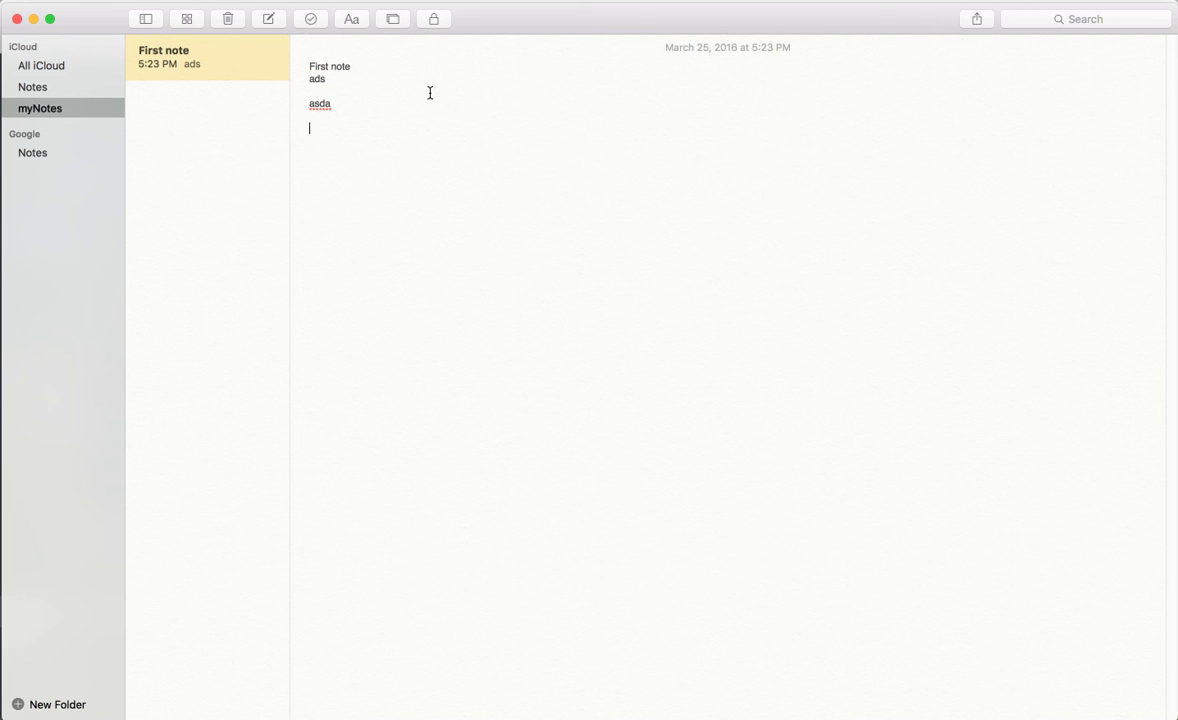
key(super+Tab)
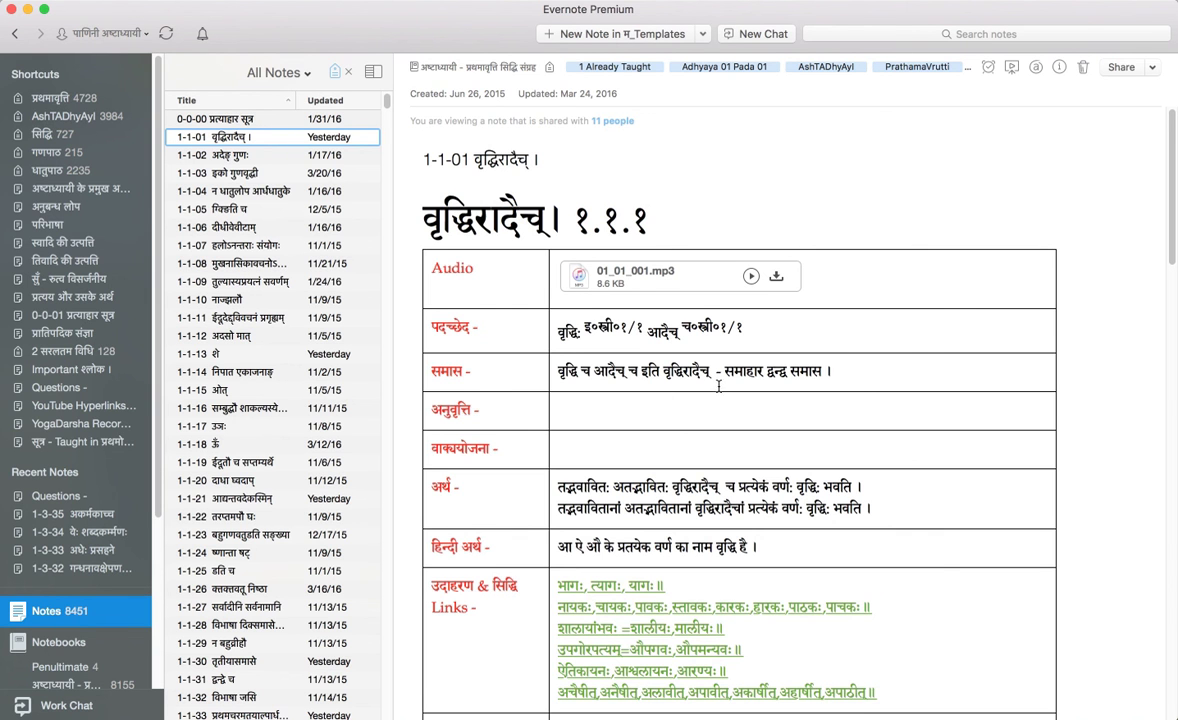
scroll(865, 383, down, 2)
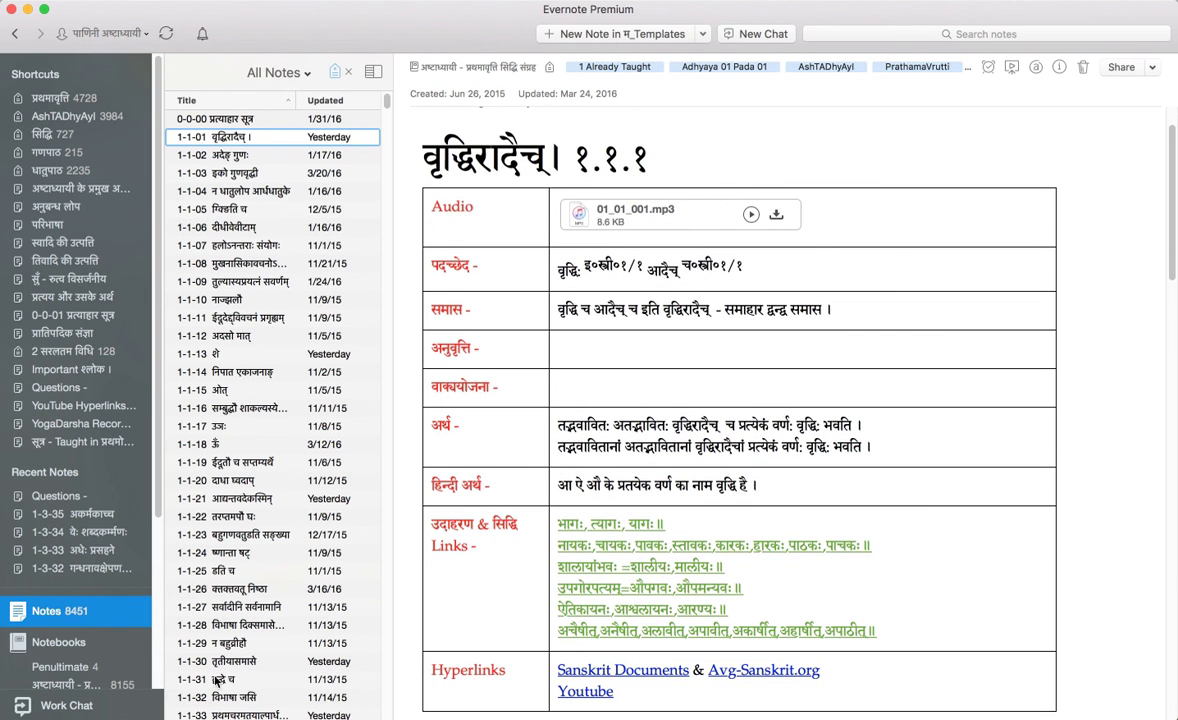
scroll(907, 271, down, 1)
scroll(907, 271, up, 3)
scroll(738, 390, down, 2)
scroll(700, 400, up, 3)
scroll(733, 411, down, 1)
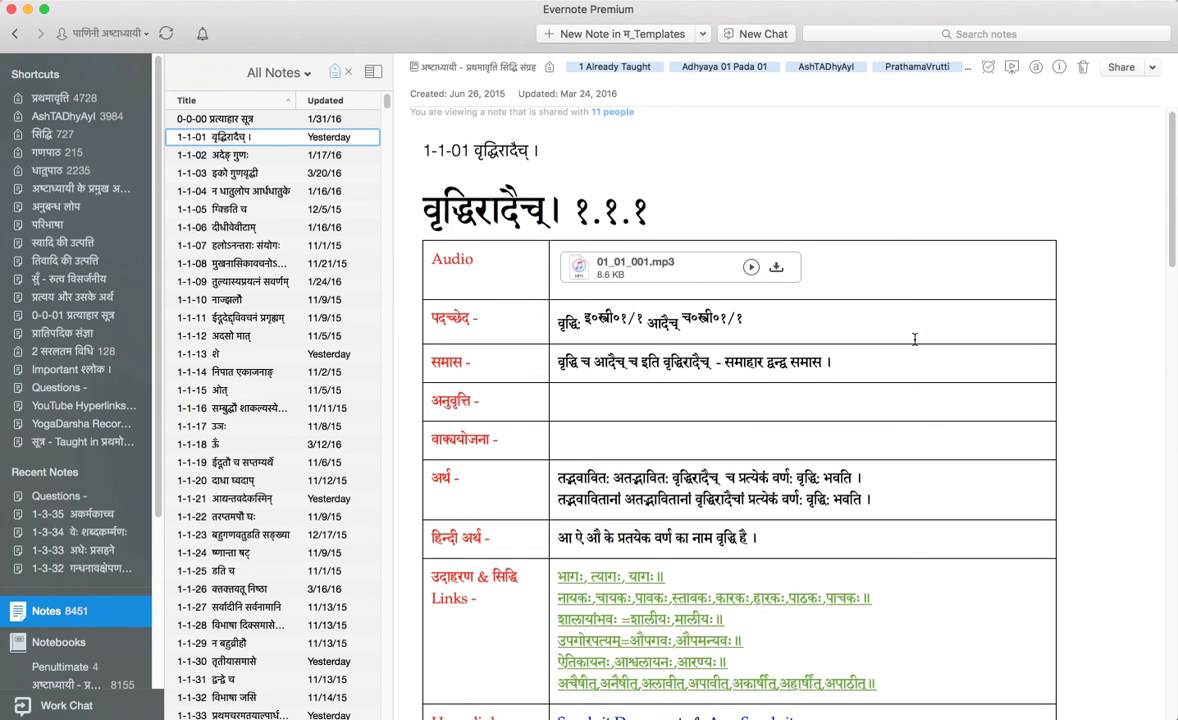
scroll(900, 420, down, 1)
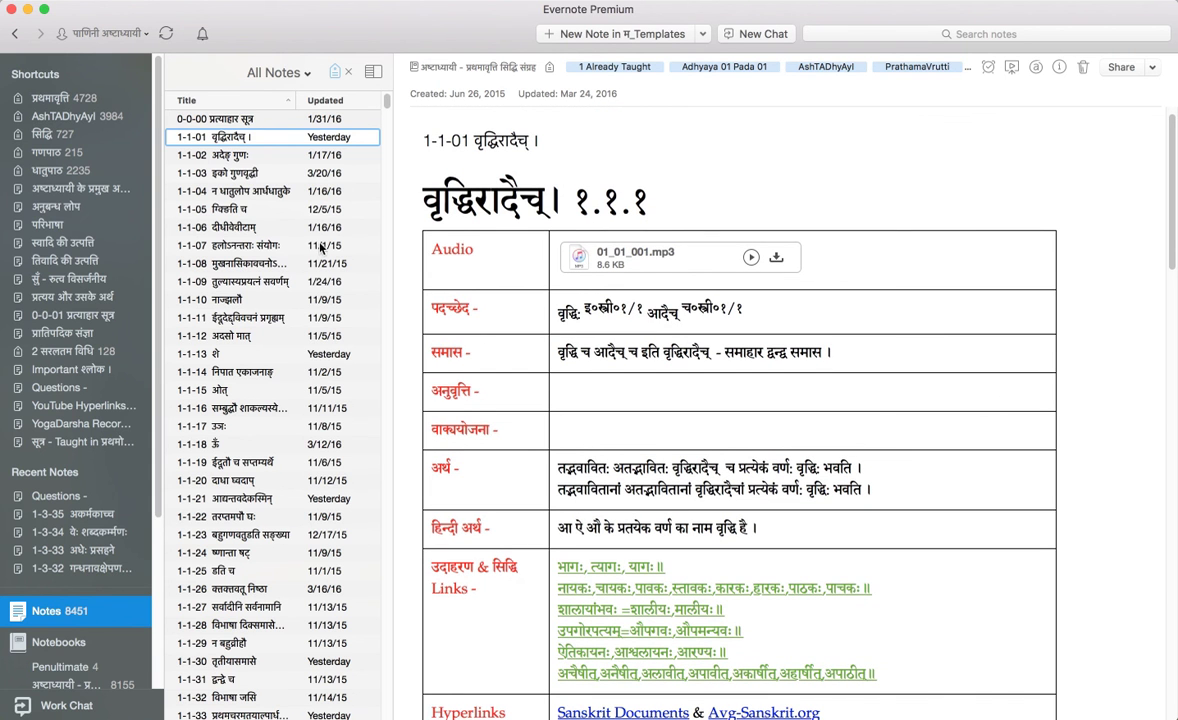
right_click(241, 145)
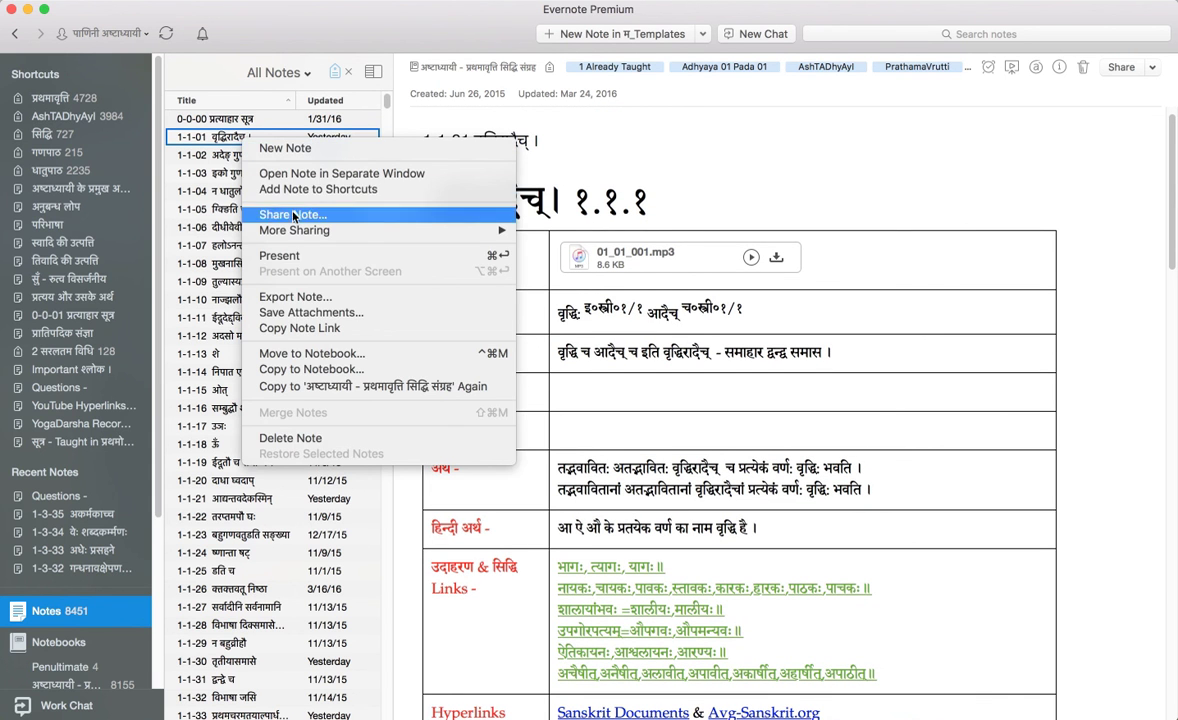
click(313, 300)
key(Escape)
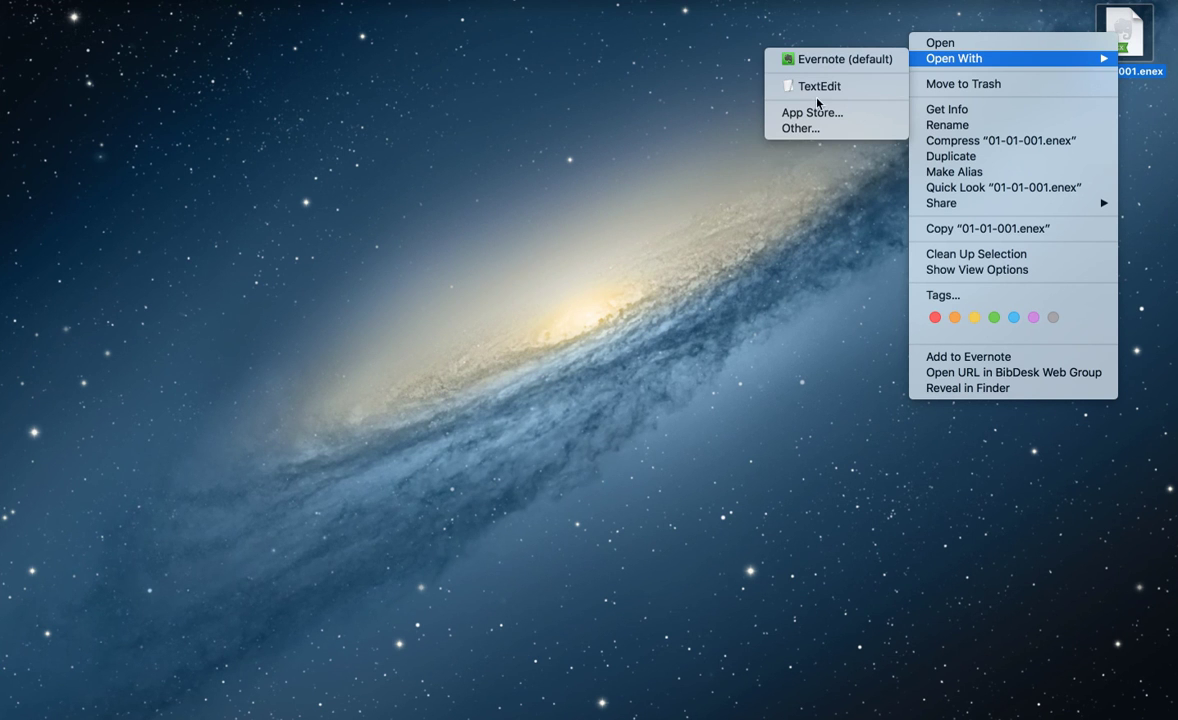
Step: Open the desktop file 01-01-001.enex in TextEdit, enlarge its window, examine the exported markup from start to end, and close it
click(825, 86)
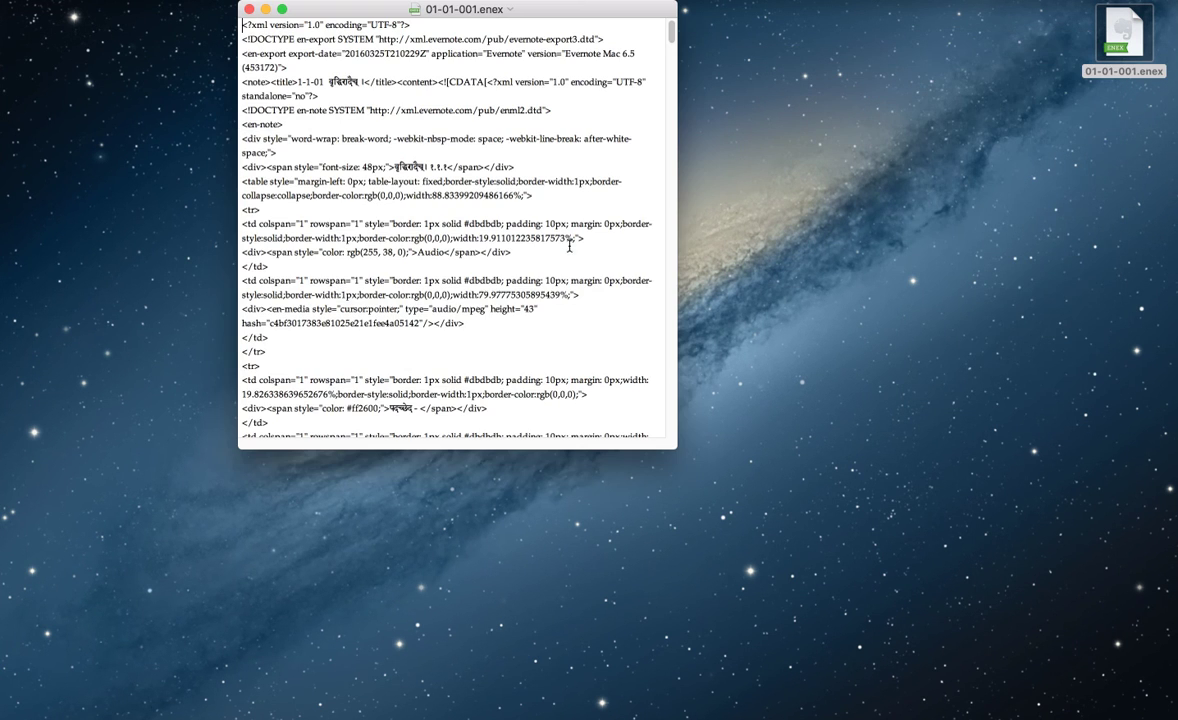
drag(676, 448, 1086, 716)
scroll(660, 319, down, 10)
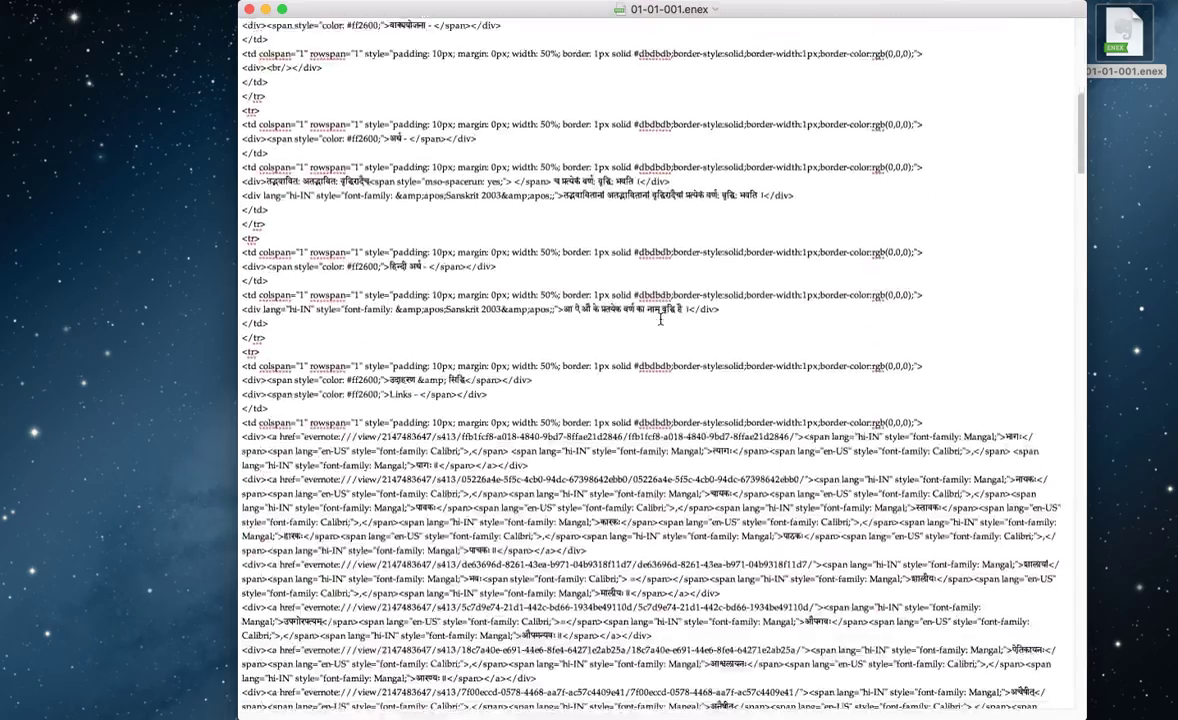
scroll(660, 319, down, 20)
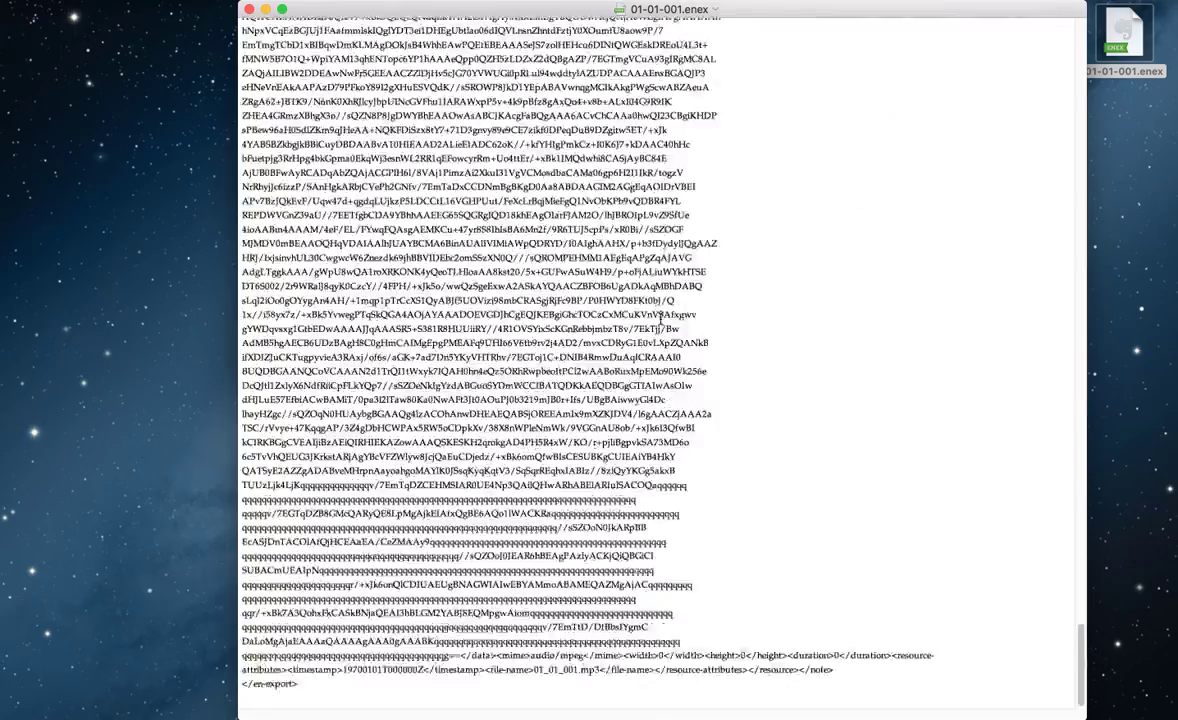
scroll(660, 319, up, 20)
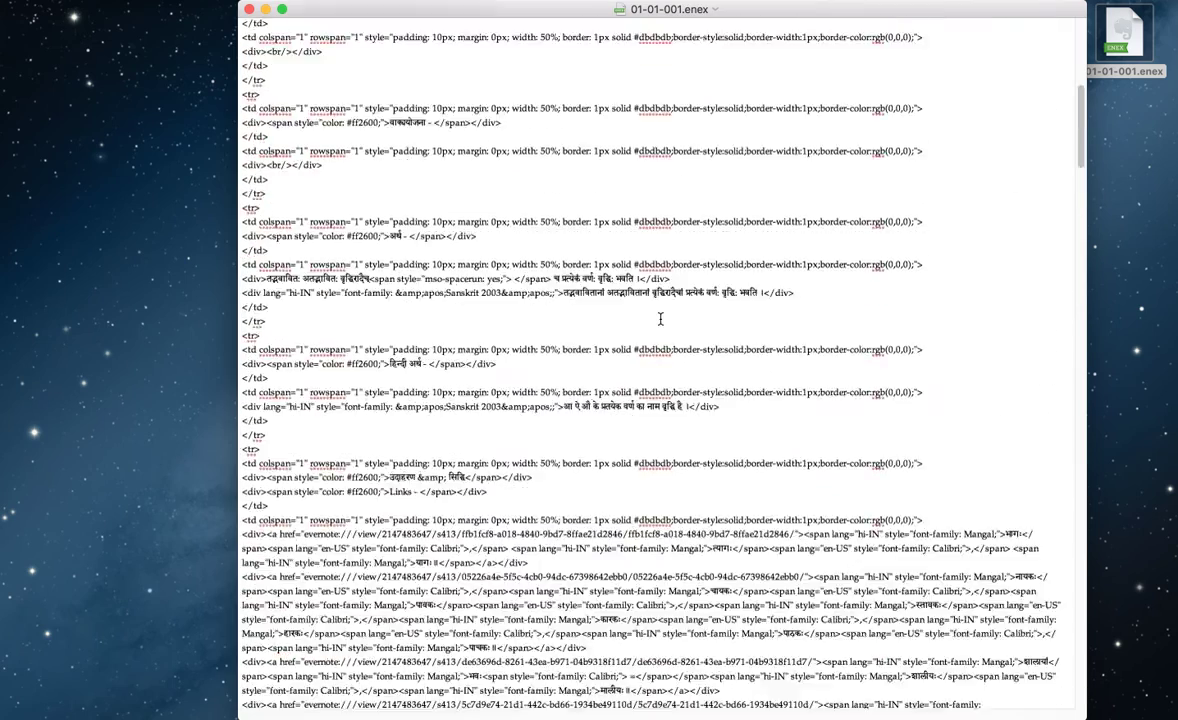
scroll(660, 319, up, 5)
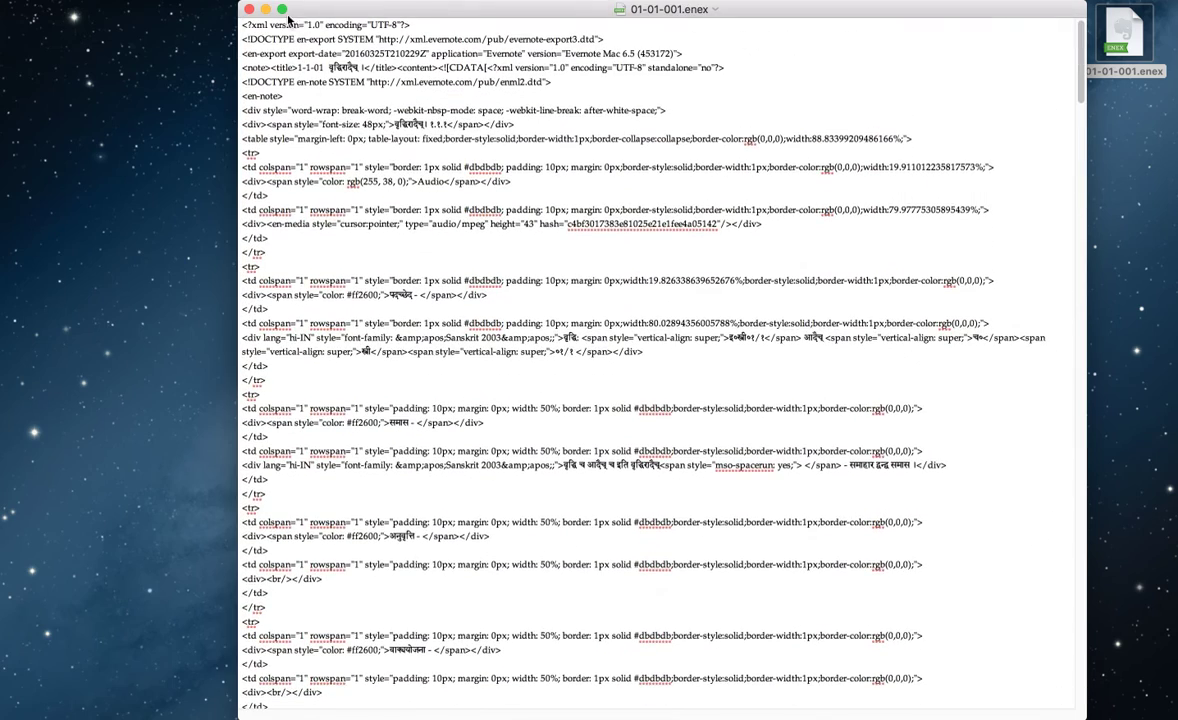
key(super+a)
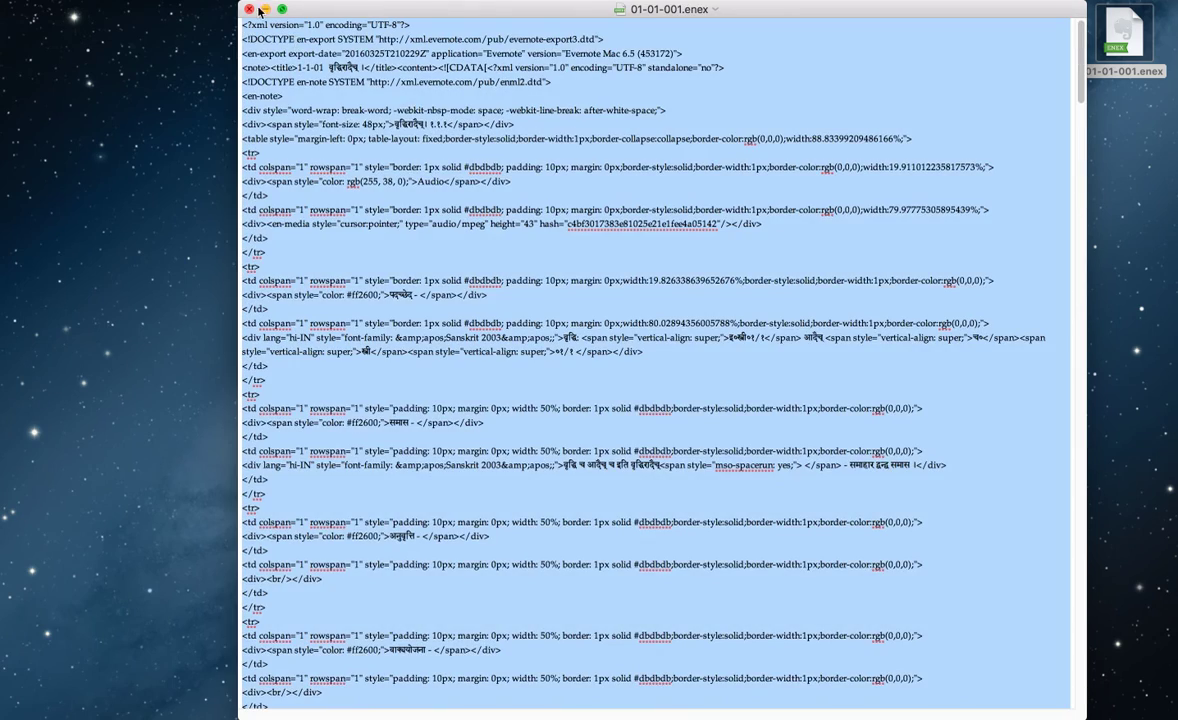
click(250, 9)
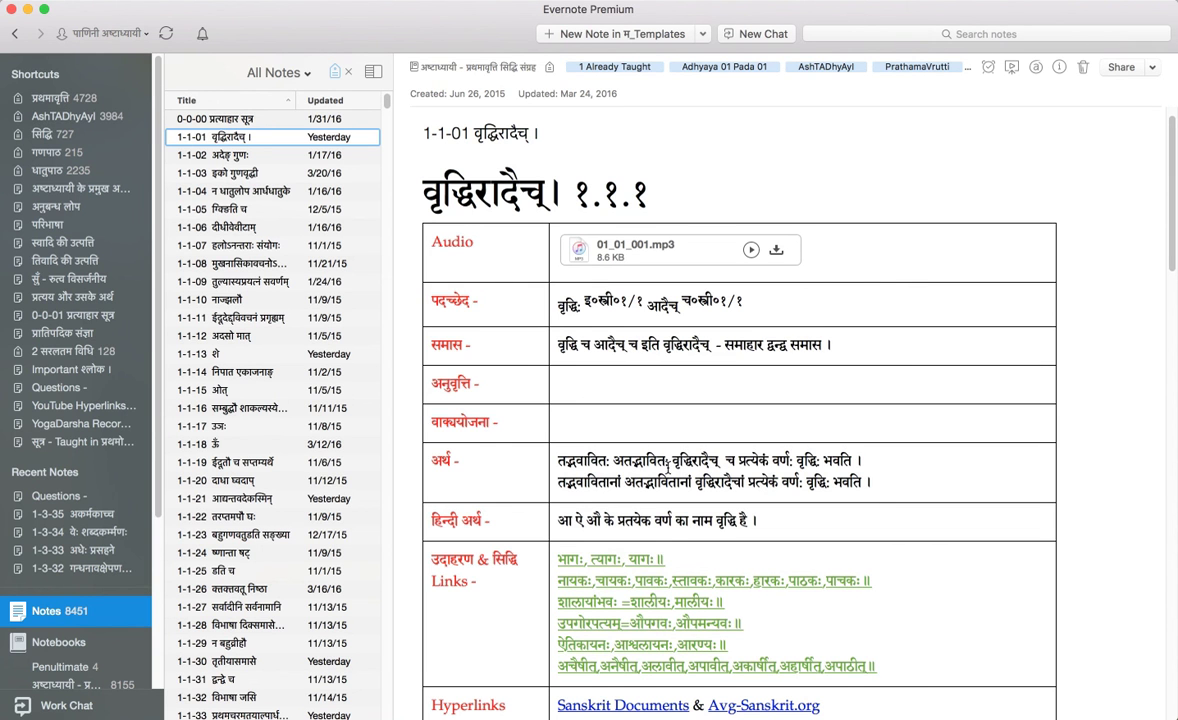
Step: Return to Evernote and browse the sutra notes between 1-1-01 and 1-1-05 to compare their layout
click(227, 158)
key(Down)
key(Down)
key(Down)
key(Down)
key(Up)
key(Up)
key(Up)
key(Up)
key(Up)
key(Up)
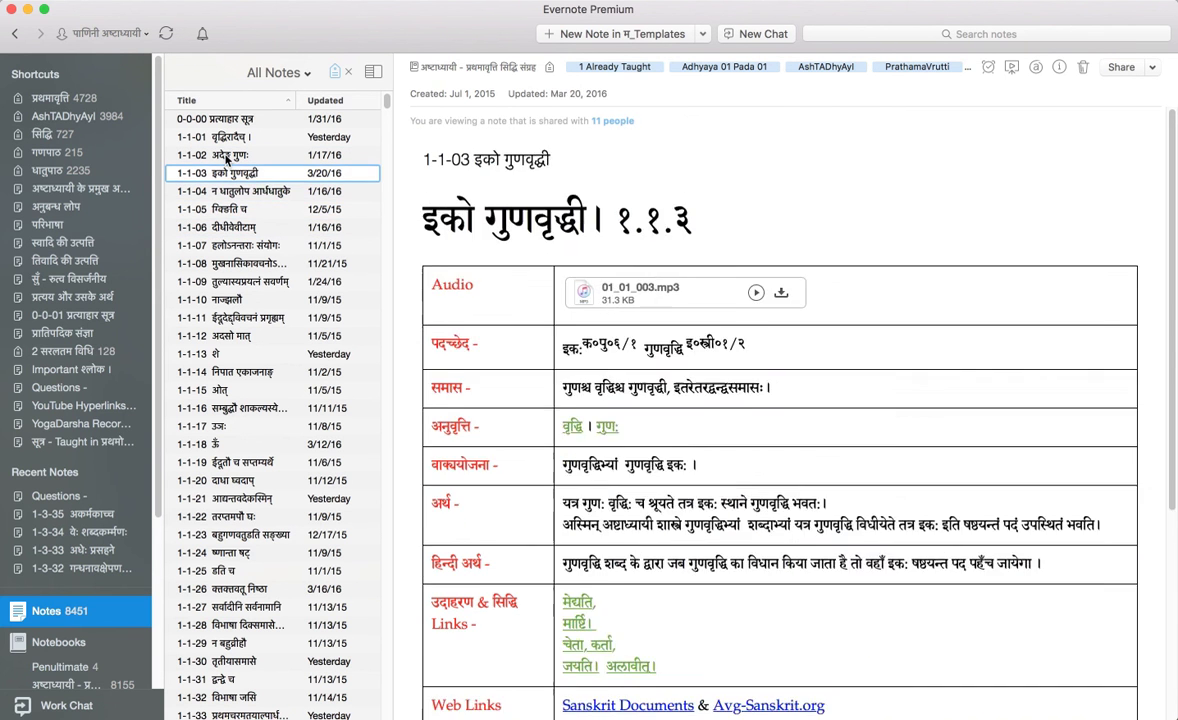
key(Down)
key(Down)
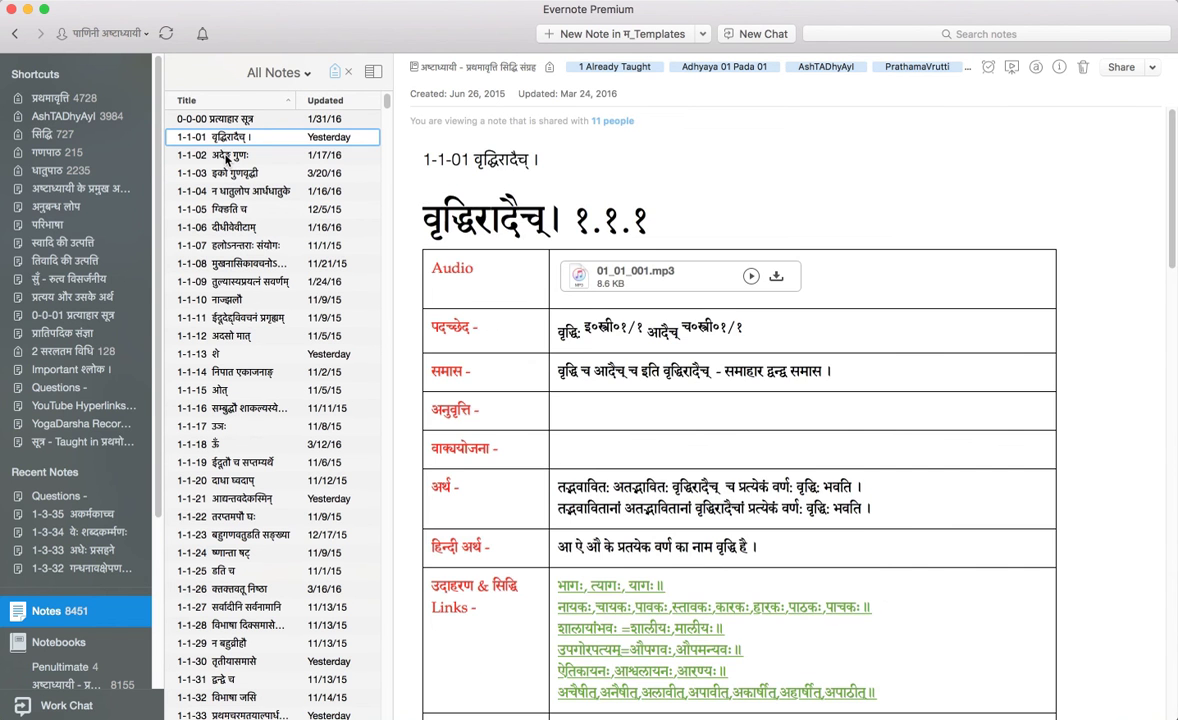
key(Down)
key(Down)
key(Down)
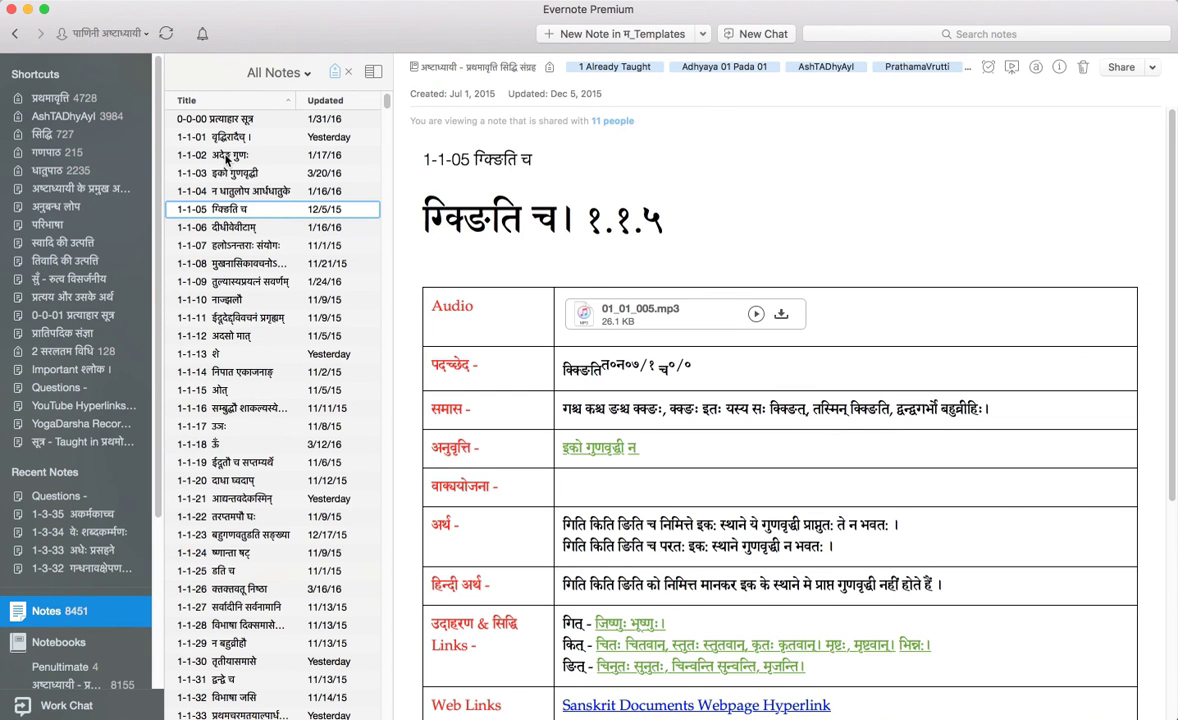
Step: Examine the content and links of the note 1-1-04 न धातुलोप आर्धधातुके, and return to the note 1-1-01
key(Up)
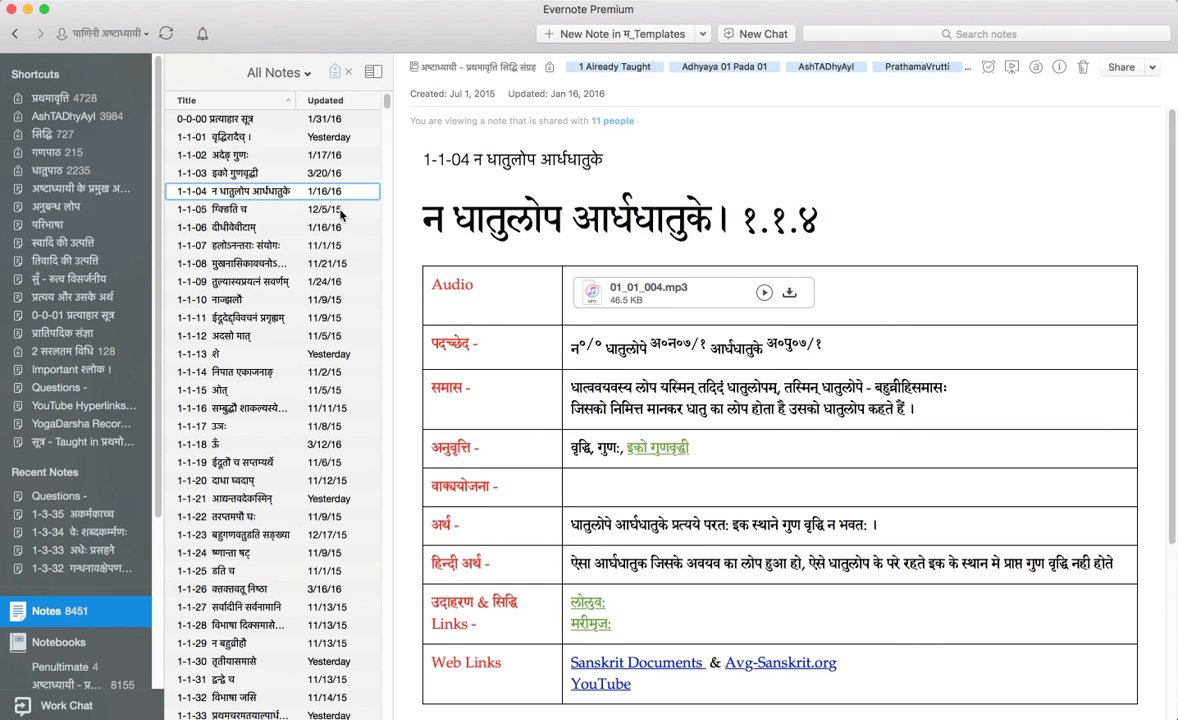
scroll(590, 290, down, 3)
scroll(633, 307, up, 3)
click(654, 395)
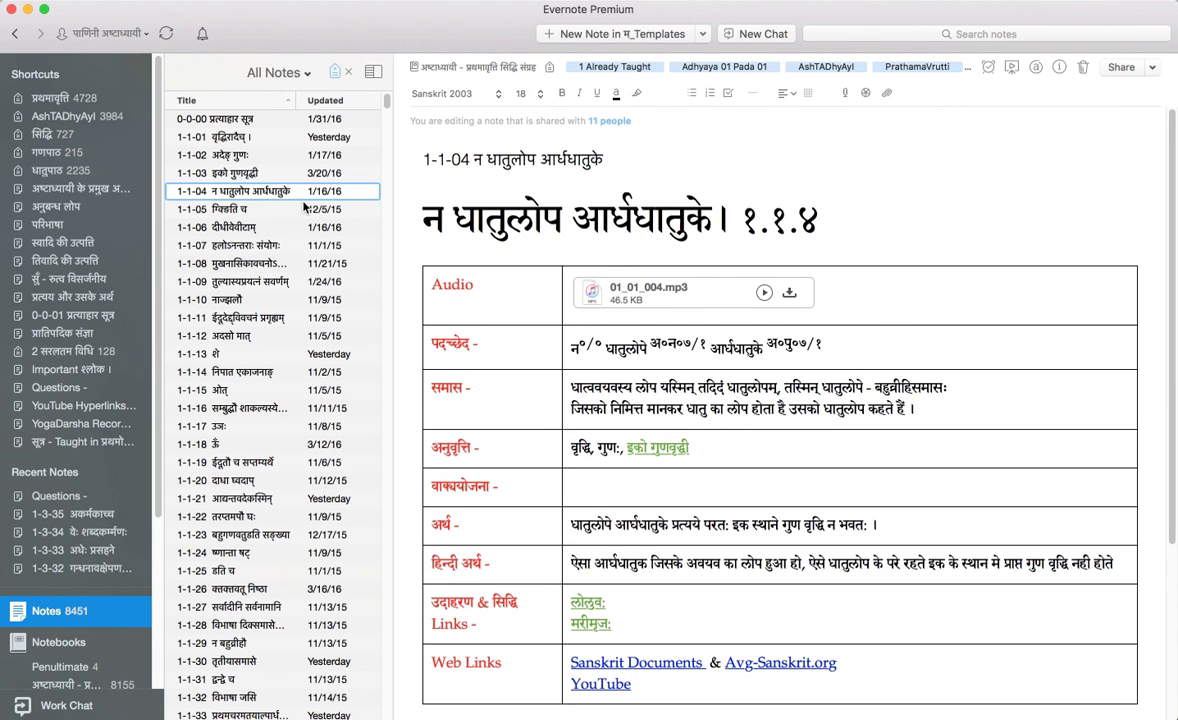
click(224, 136)
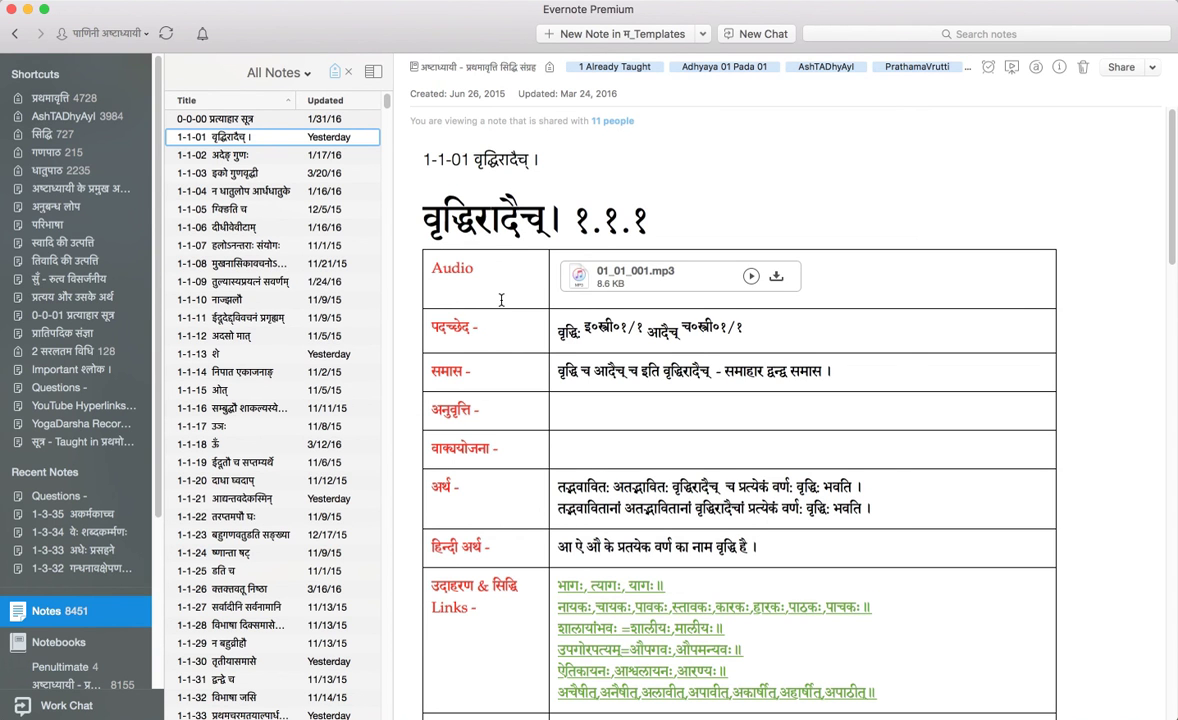
Step: Switch to Apple Notes and import 01-01-001.enex from the Desktop with the folder structure preserved
key(super+Tab)
key(super+Tab)
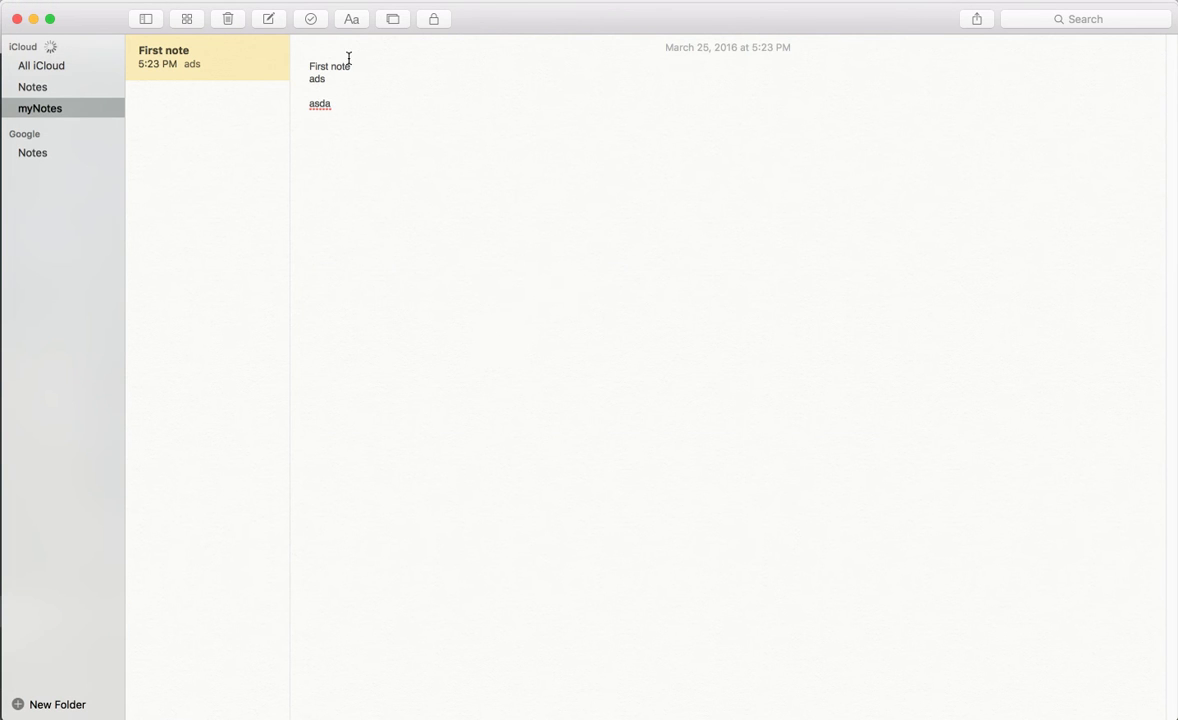
click(100, 0)
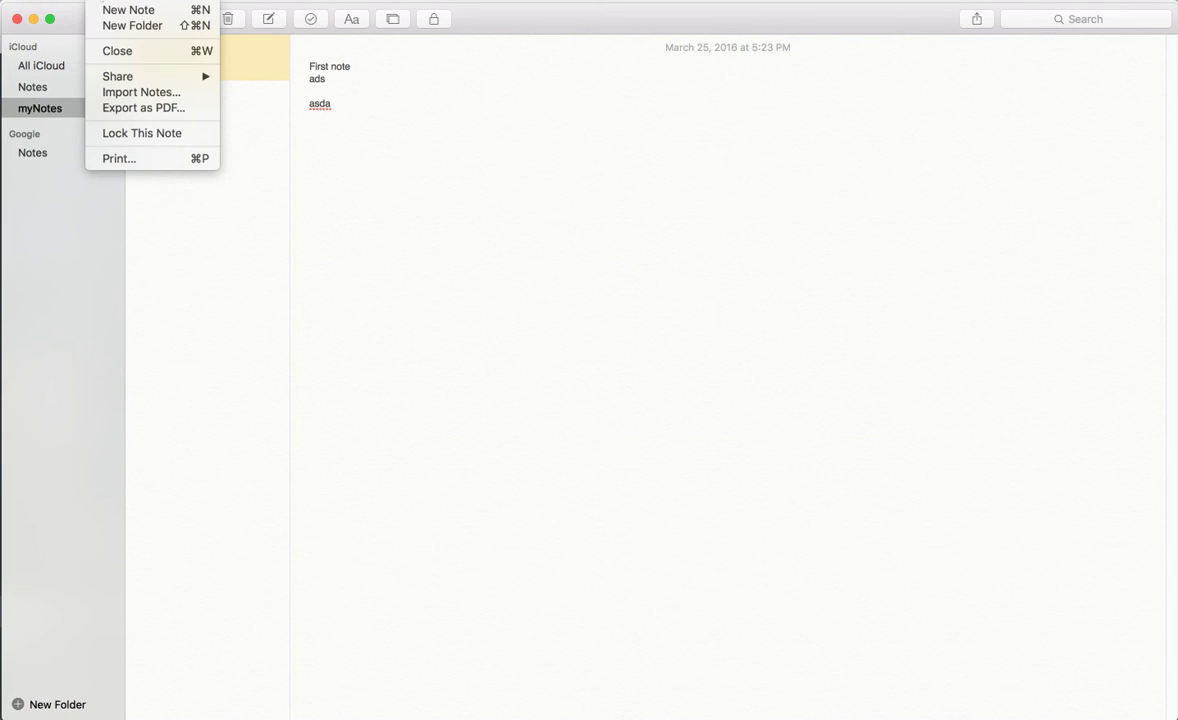
click(145, 92)
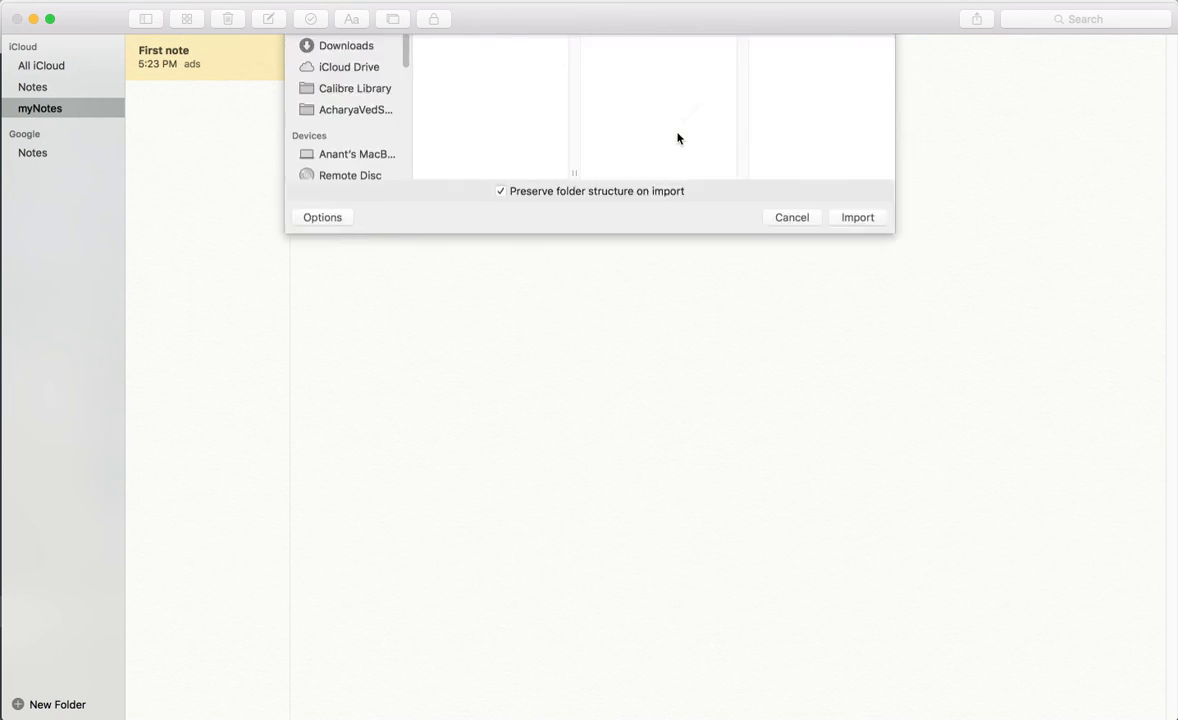
double_click(448, 76)
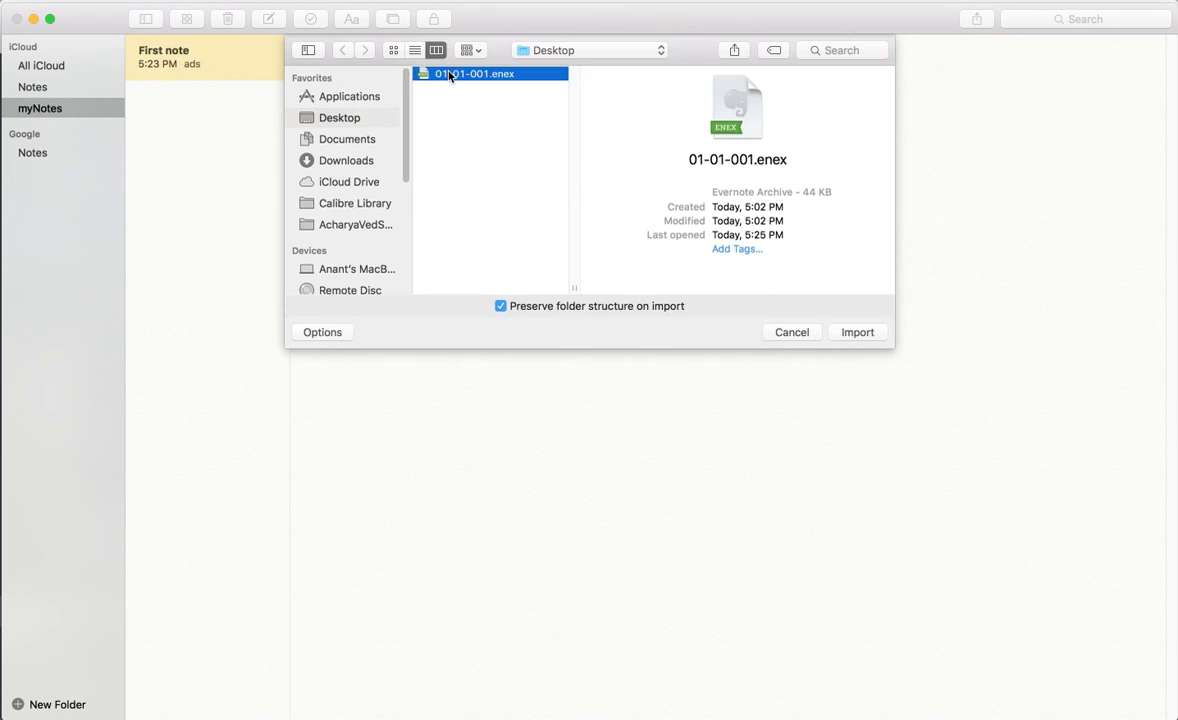
click(737, 93)
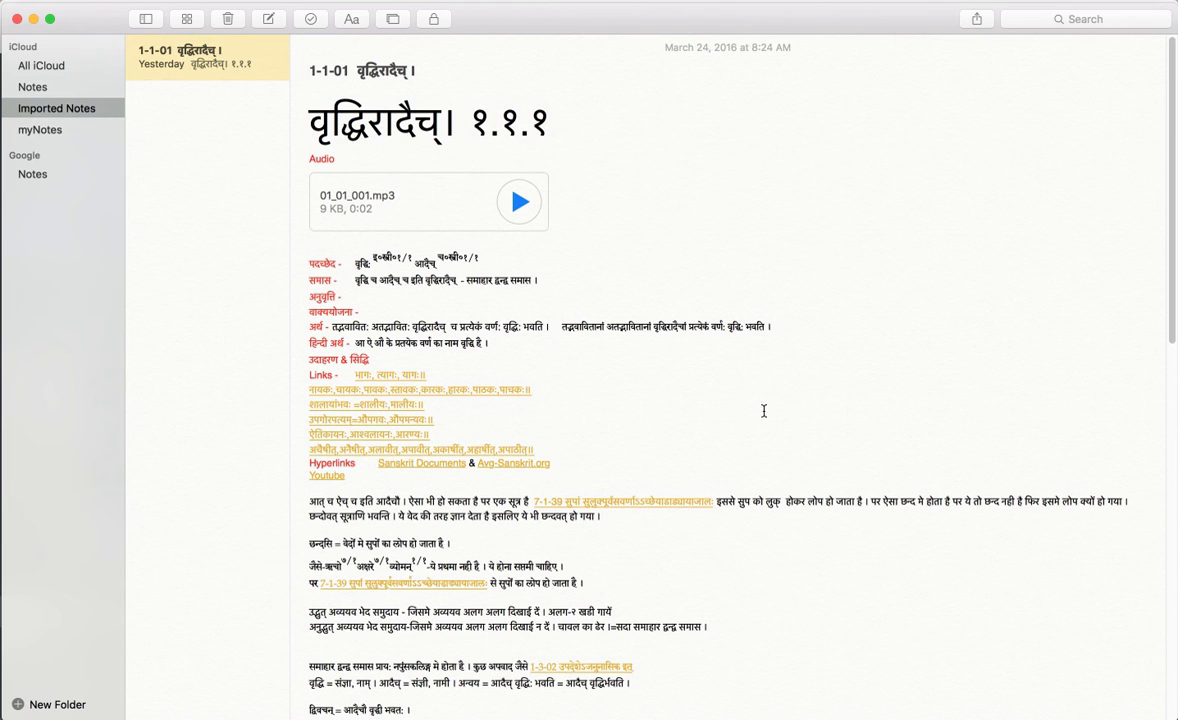
Step: Examine the imported note and its superscript text in the पदच्छेद line, and check the available view options
scroll(784, 358, down, 4)
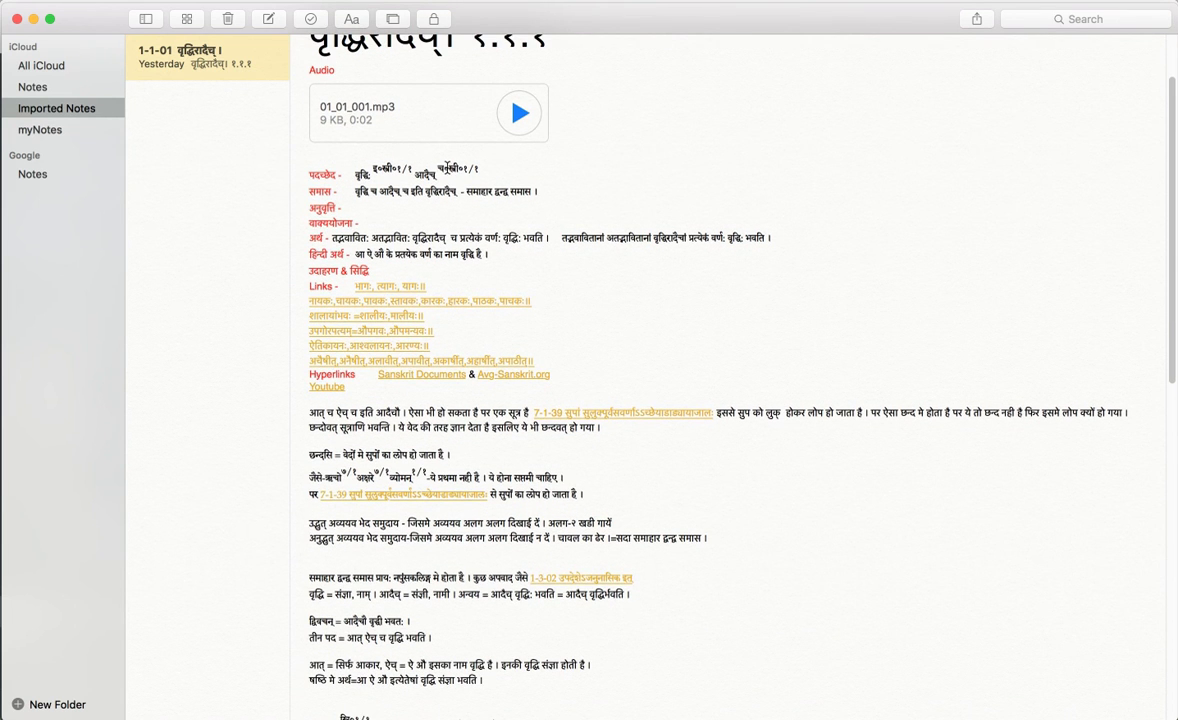
drag(437, 168, 494, 169)
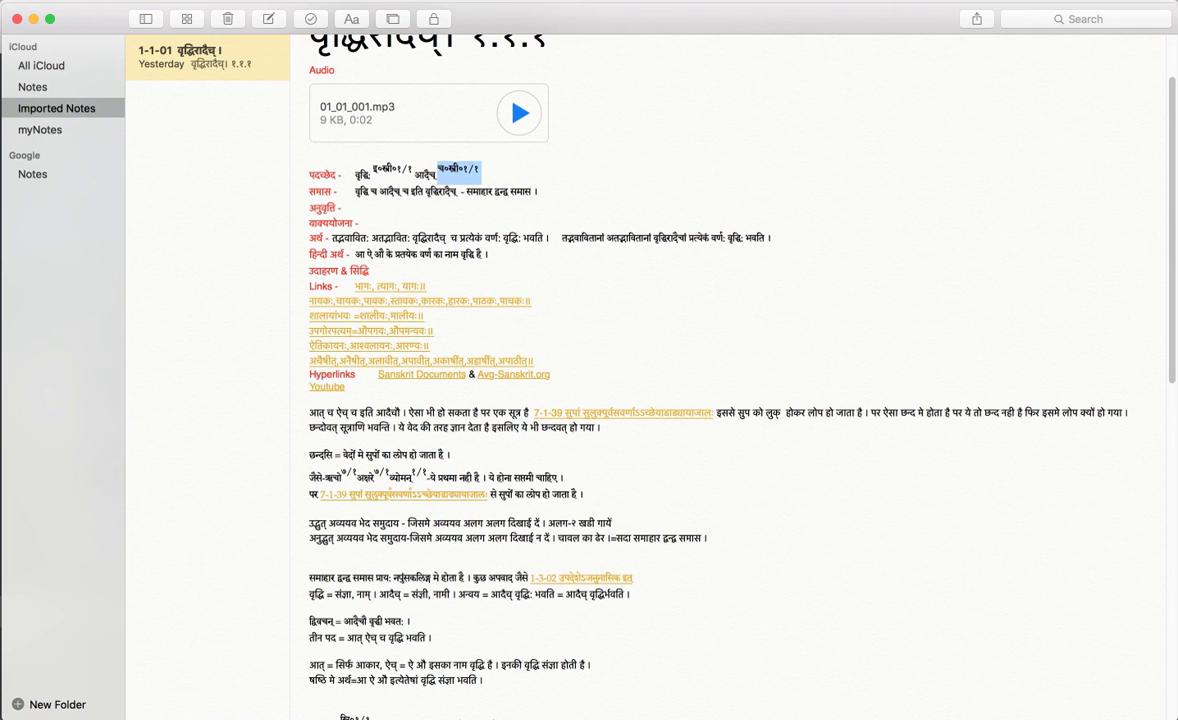
click(272, 0)
mouse_move(222, 1)
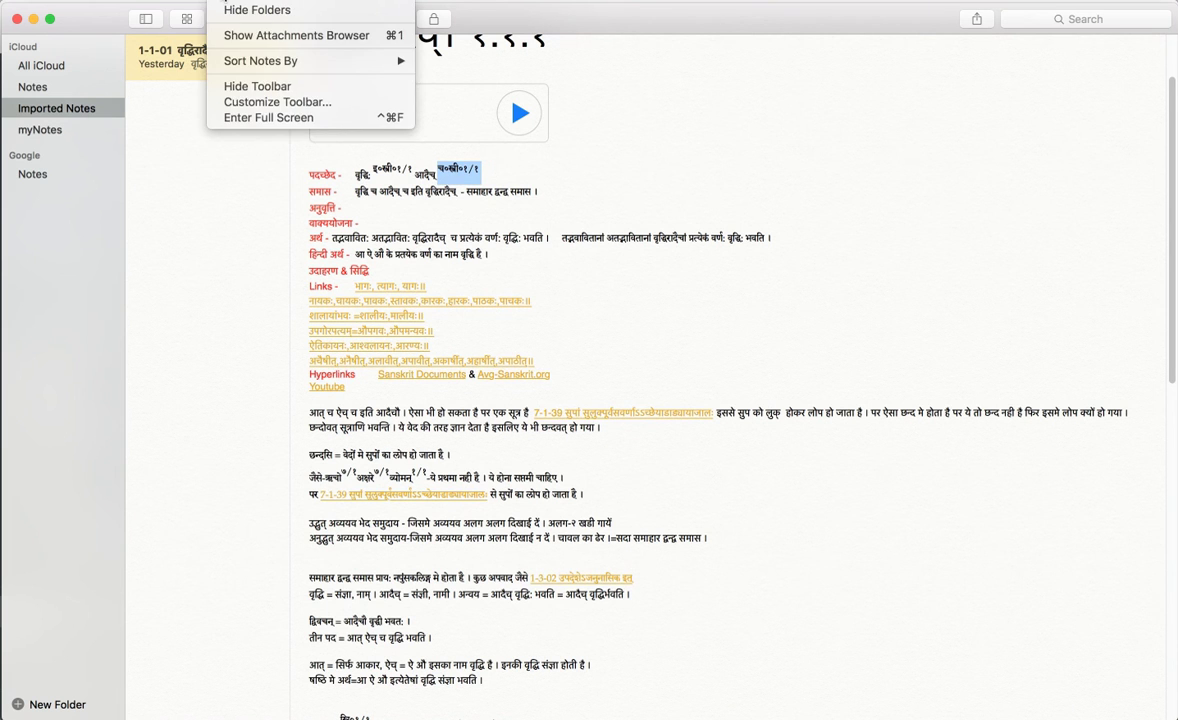
mouse_move(180, 1)
click(612, 226)
Step: Select the word तद्भवावितानां in the अर्थ line, look over the paragraph styles and font options, and apply Bigger
double_click(583, 237)
click(180, 1)
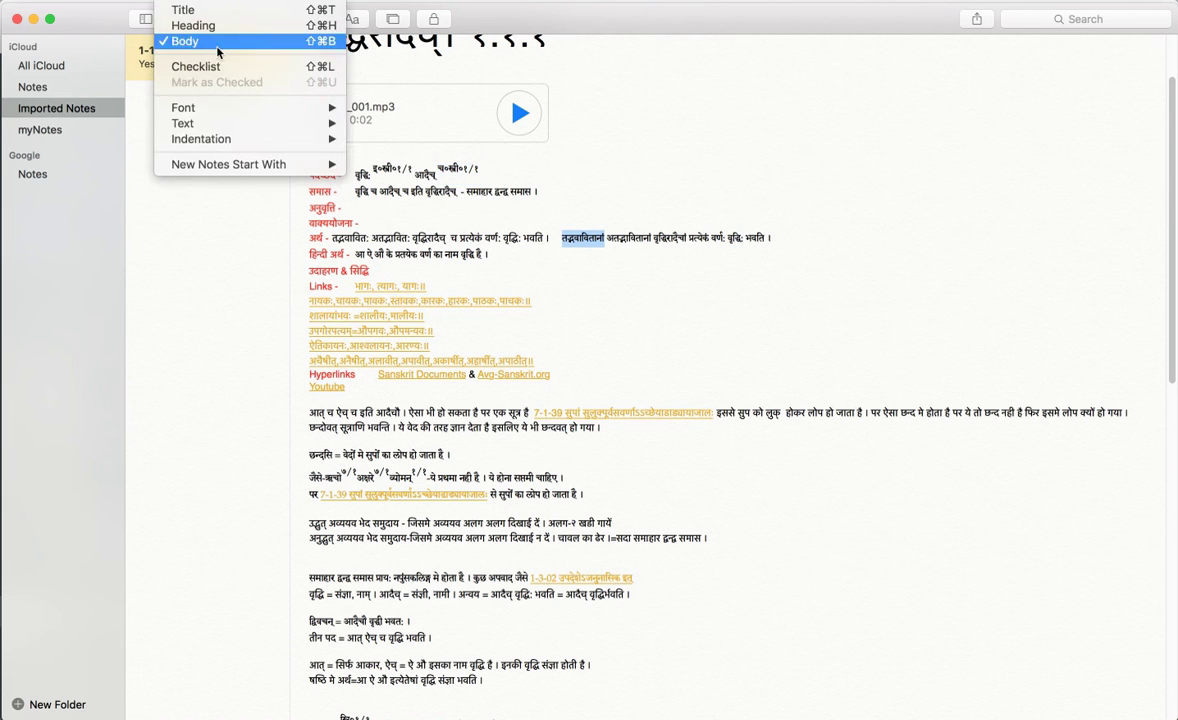
mouse_move(263, 113)
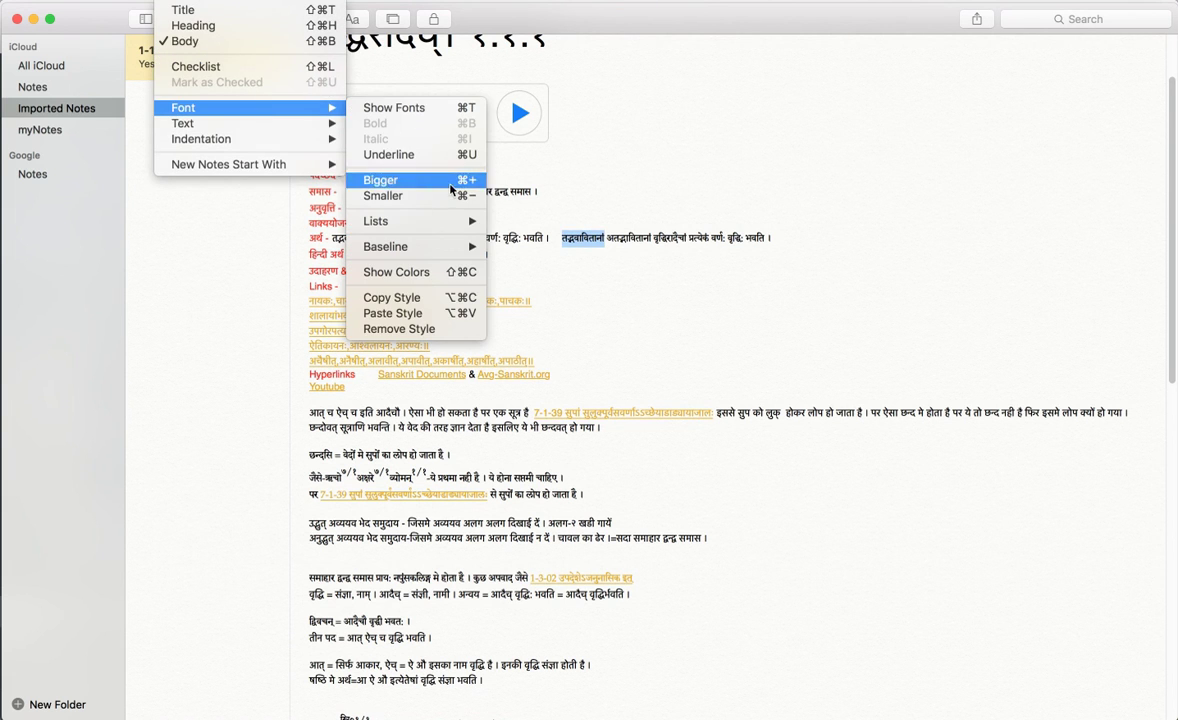
click(390, 180)
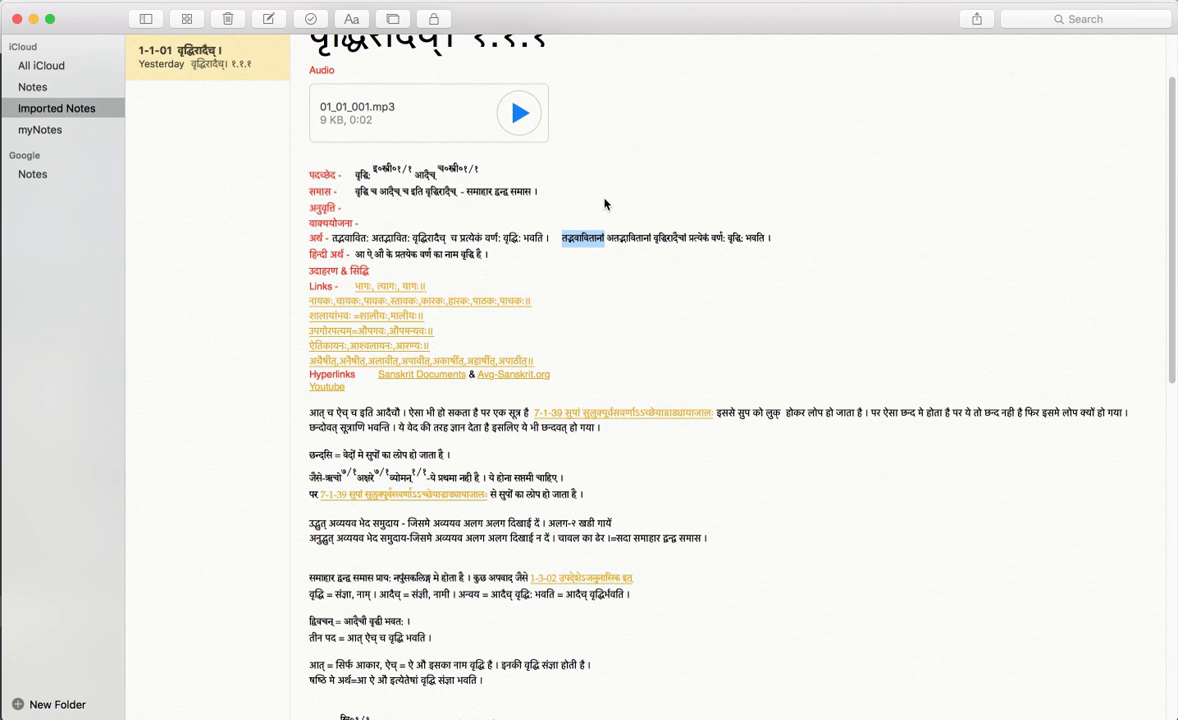
Step: Reduce the font size of the word तद्भवावितानां seven times, enlarge it six times, and deselect it
key(super+minus)
key(super+minus)
key(super+minus)
key(super+minus)
key(super+minus)
key(super+minus)
key(super+minus)
key(super+plus)
key(super+plus)
key(super+plus)
key(super+plus)
key(super+plus)
key(super+plus)
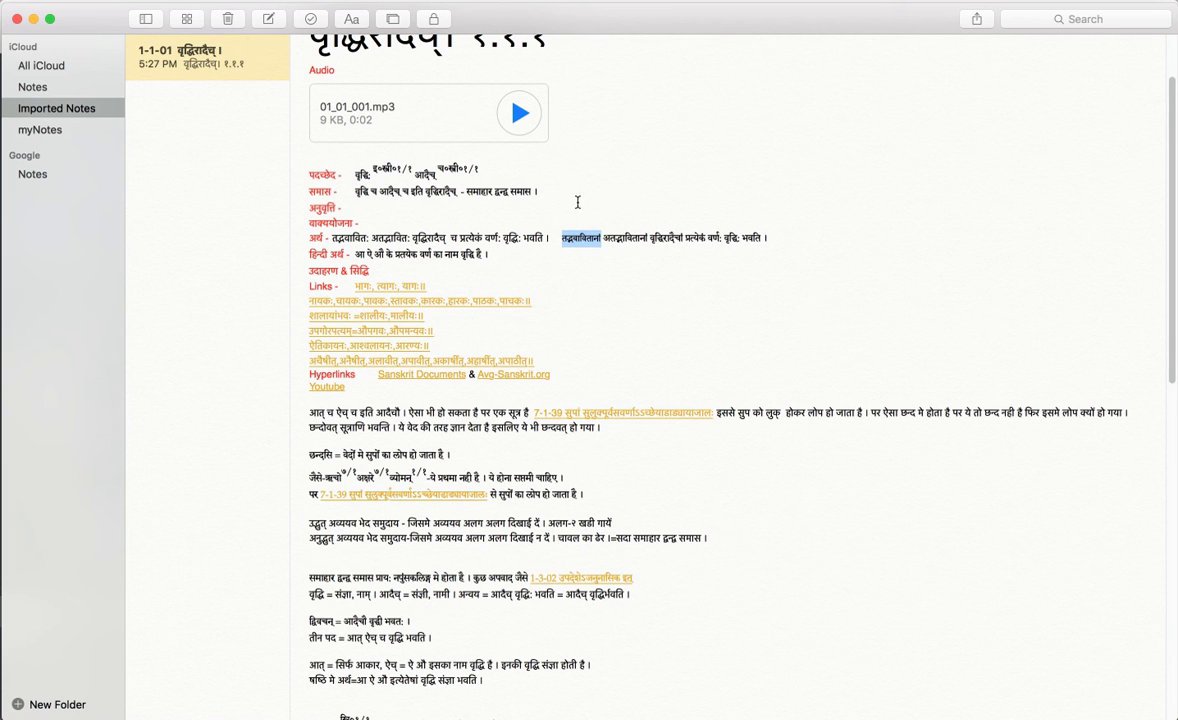
click(401, 157)
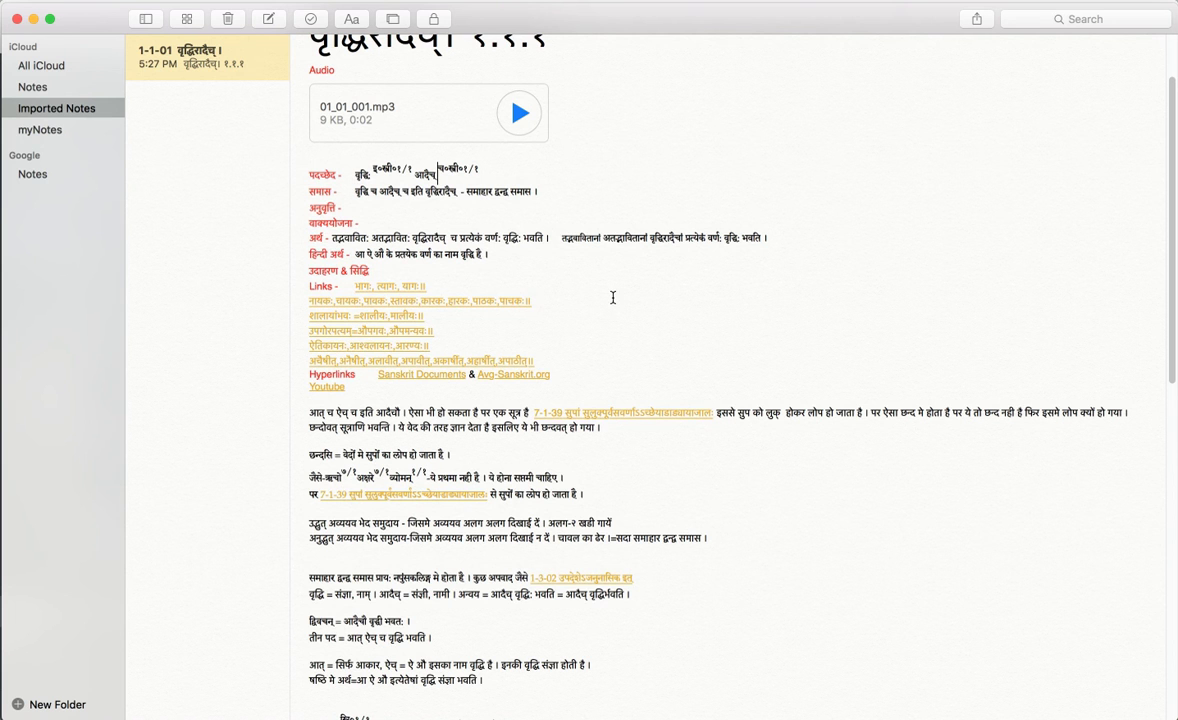
Step: Compare the commands offered for the note 1-1-01 in Apple Notes and in Evernote, and return to Apple Notes
right_click(189, 64)
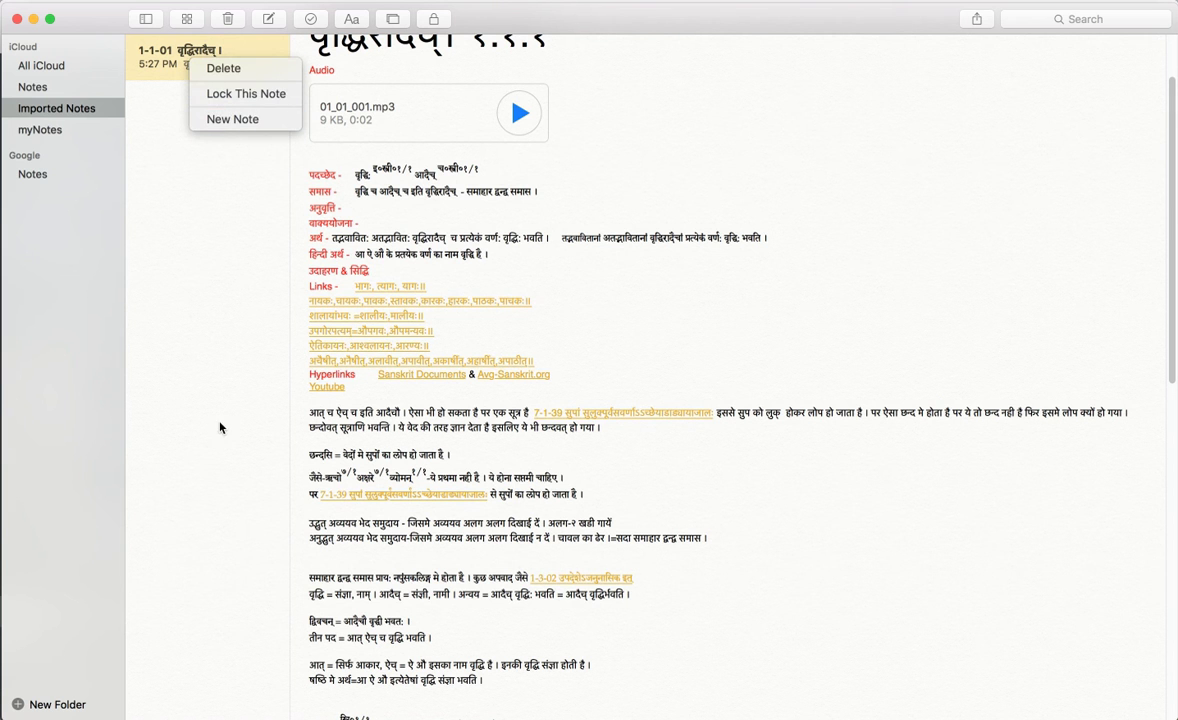
key(super+Tab)
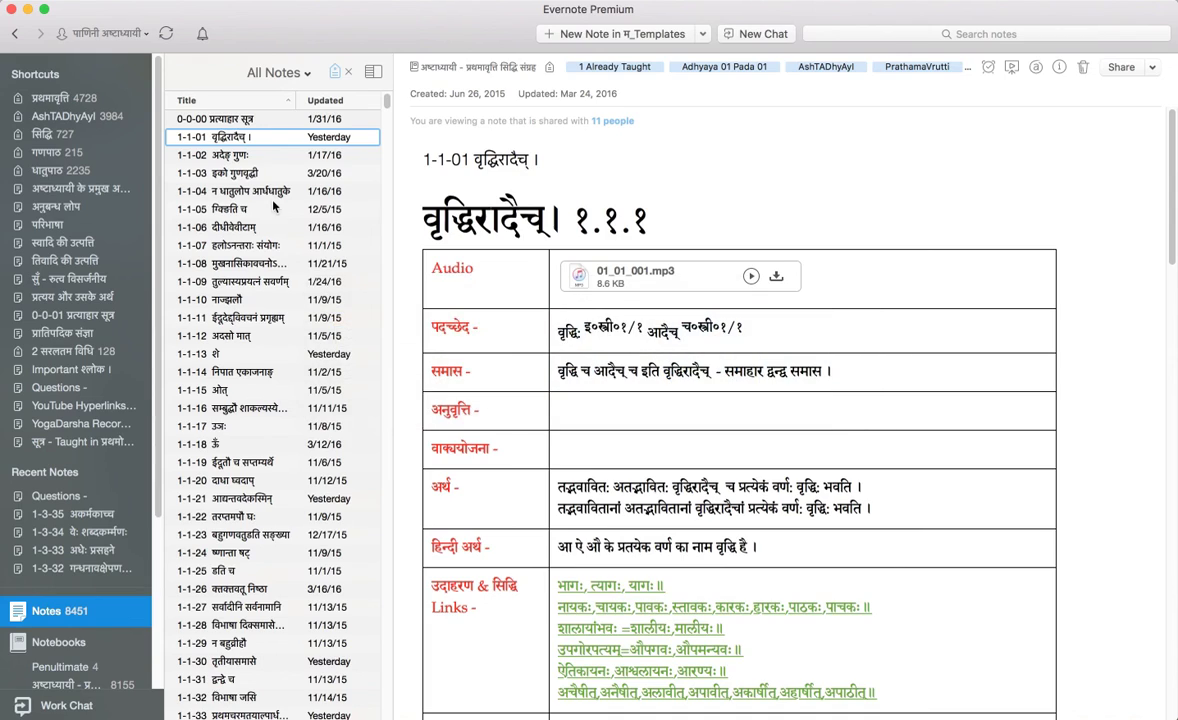
right_click(257, 141)
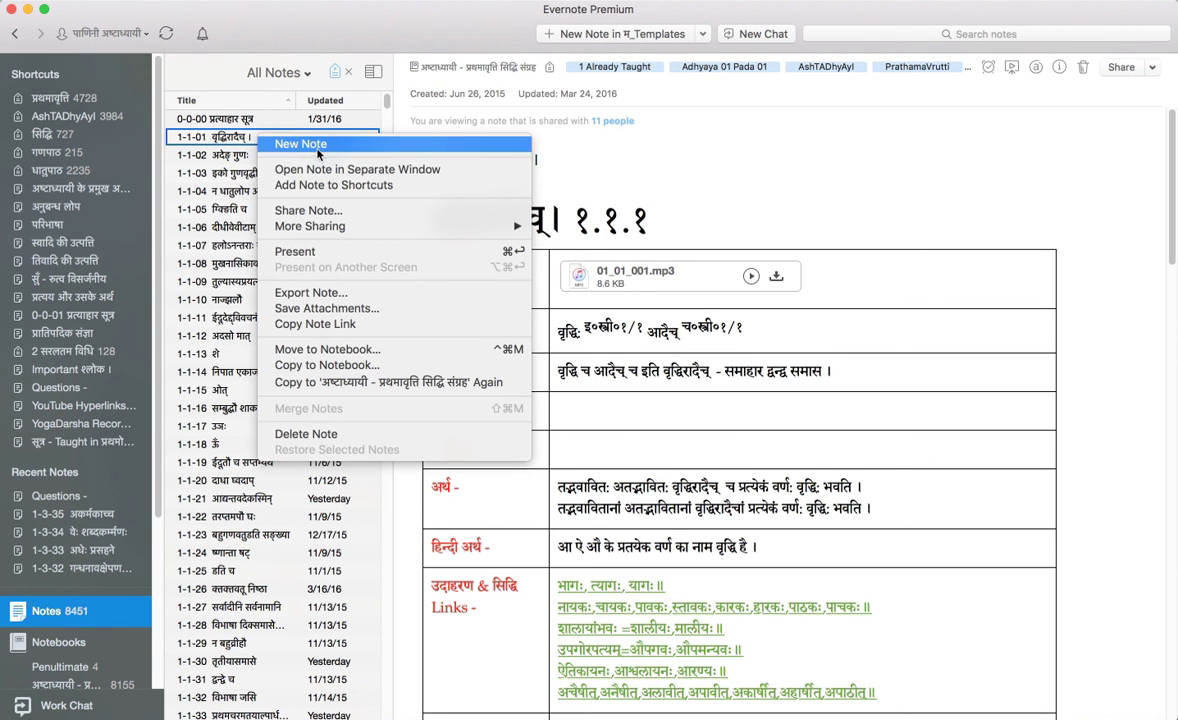
click(606, 164)
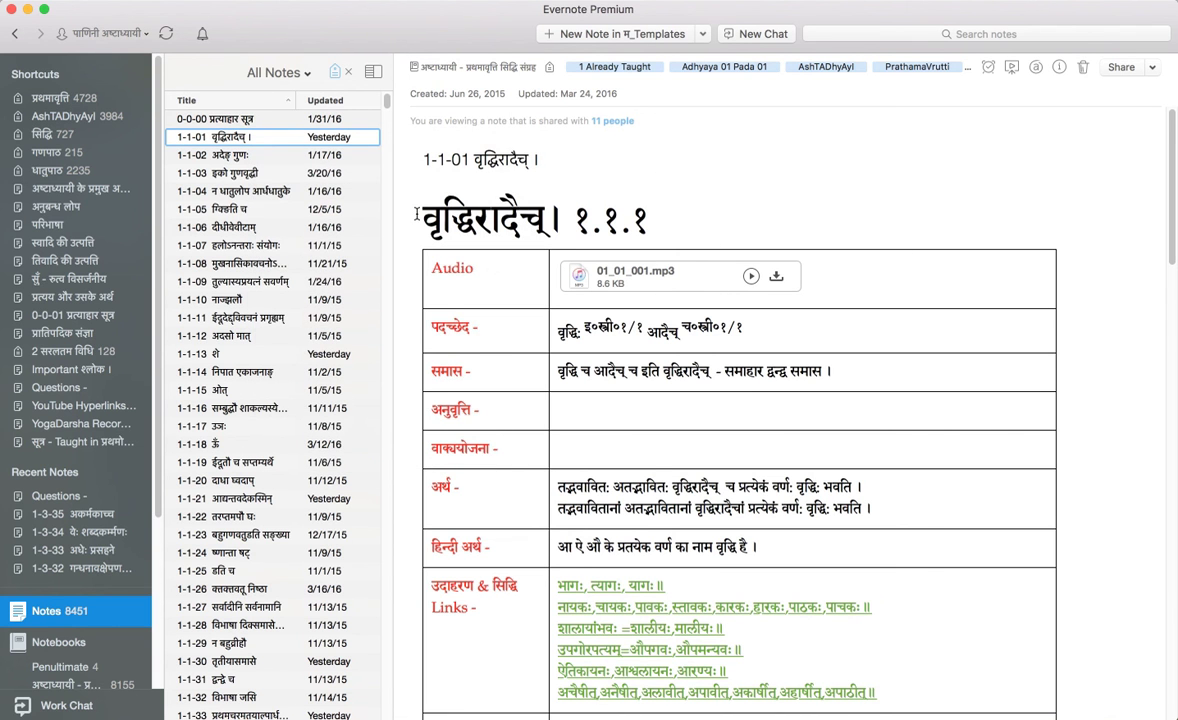
key(super+Tab)
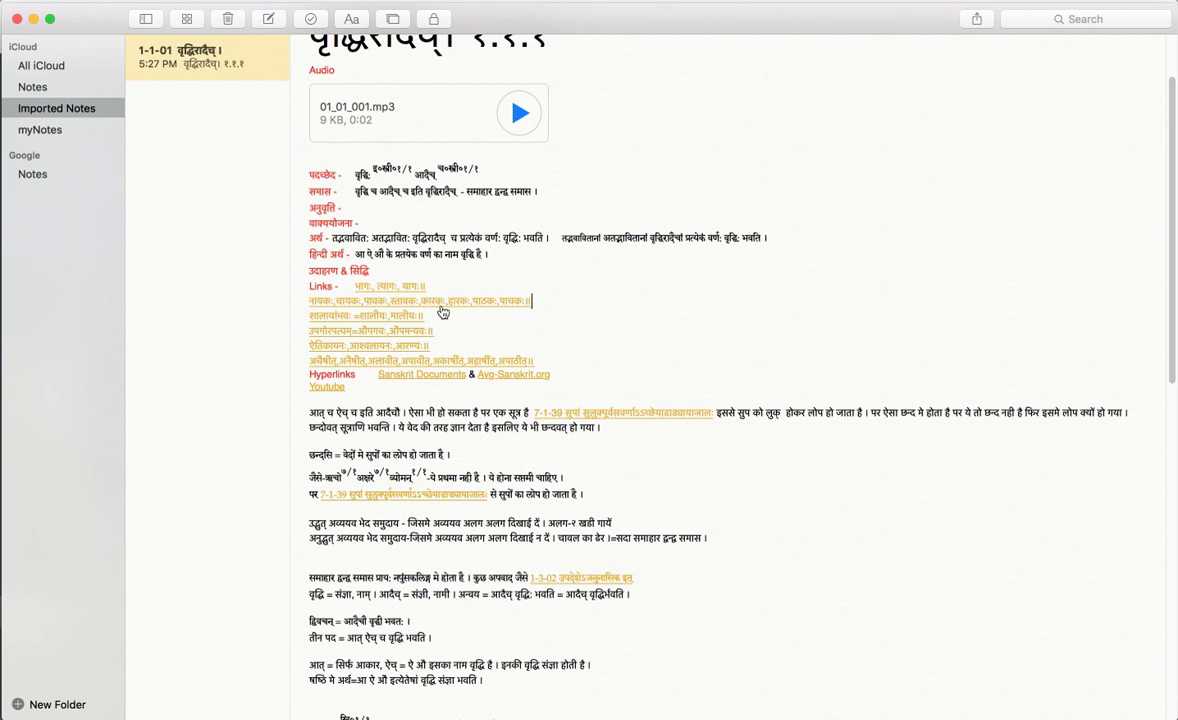
Step: Search Apple Notes for the word वृद्धि
click(1078, 18)
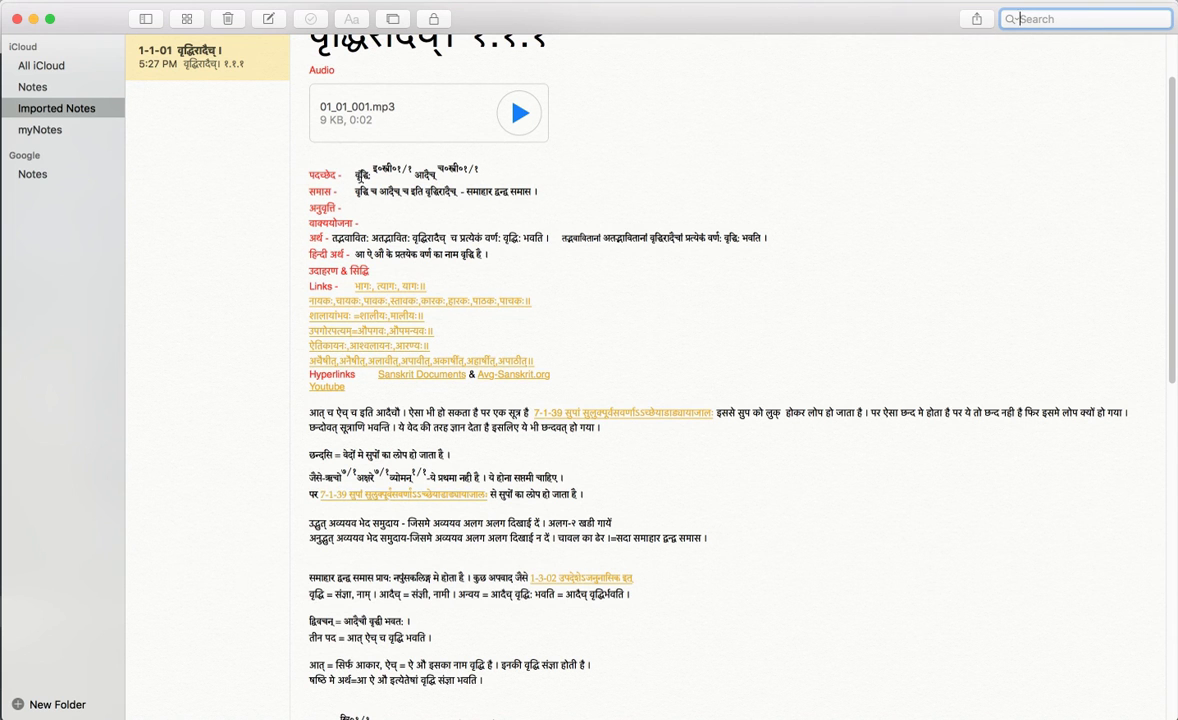
click(332, 160)
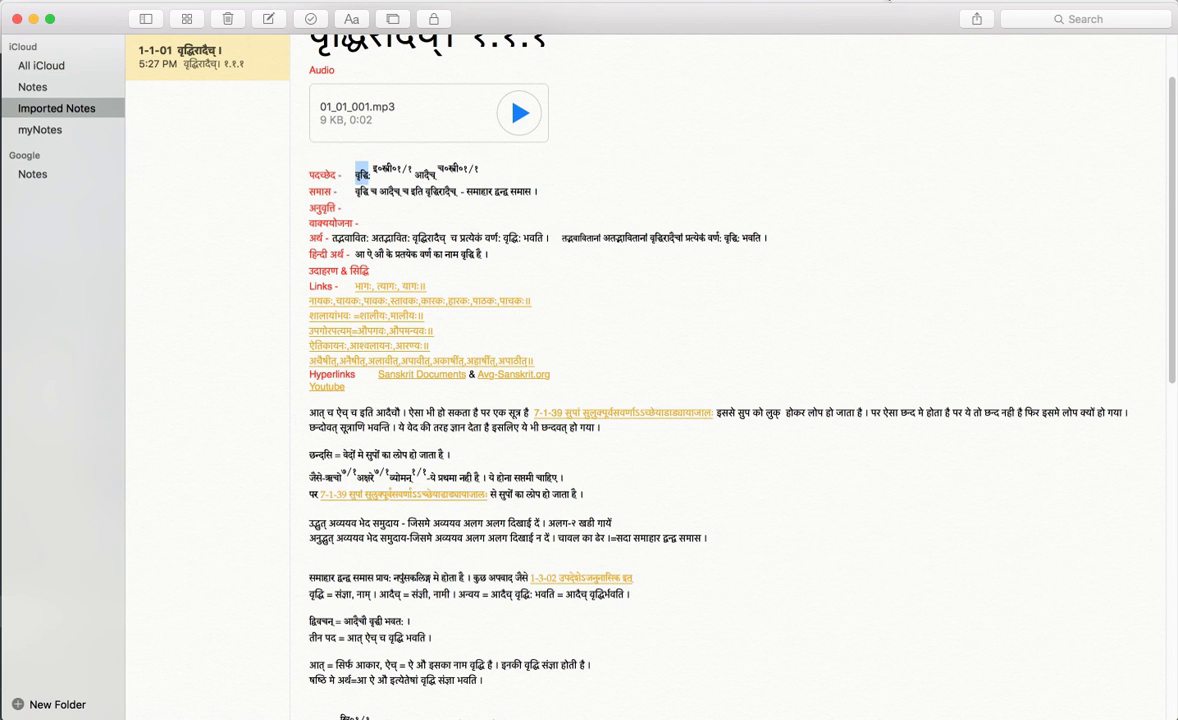
click(976, 19)
text(वृद्धि)
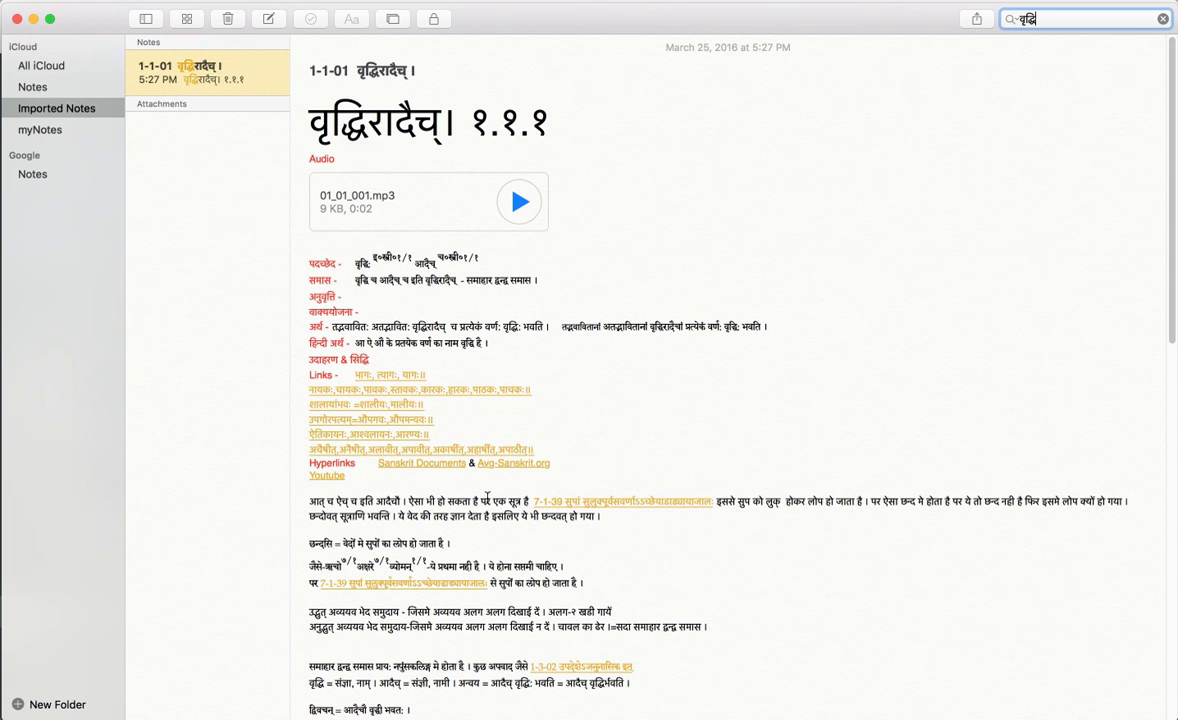
Step: Switch to Evernote, search for वृद्धि, and follow the 1-1-01 link in the note listing the taught sutras
key(super+Tab)
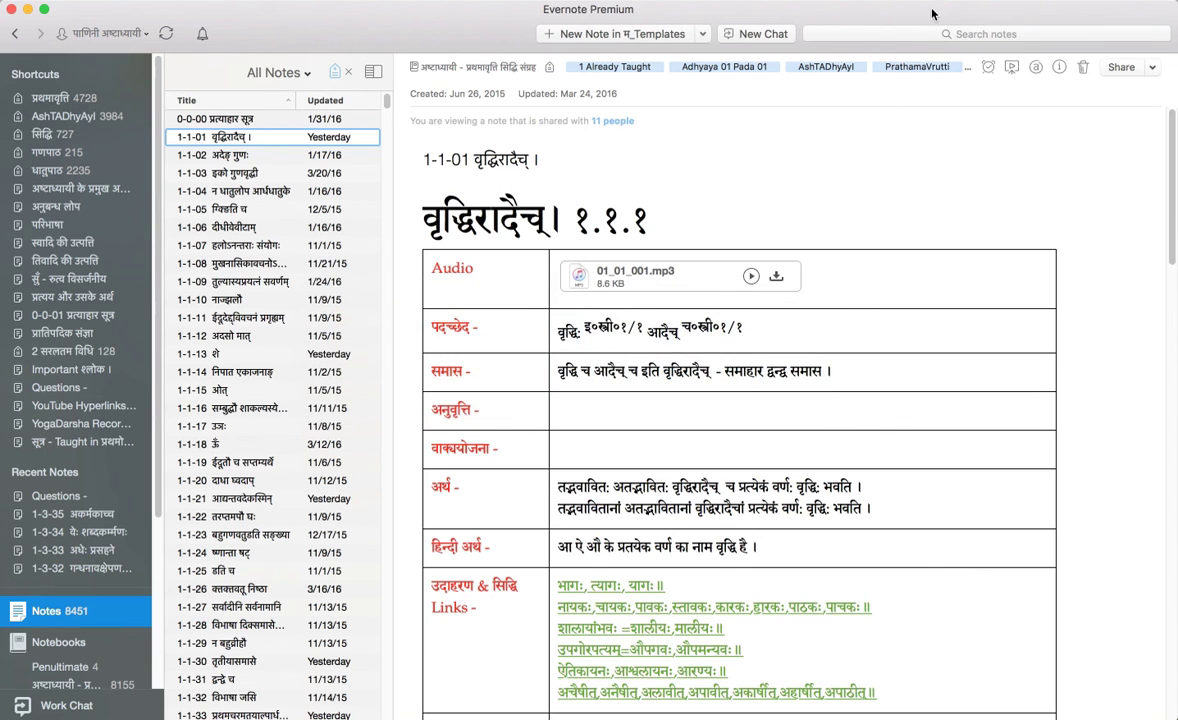
click(890, 38)
text(वृद्धि)
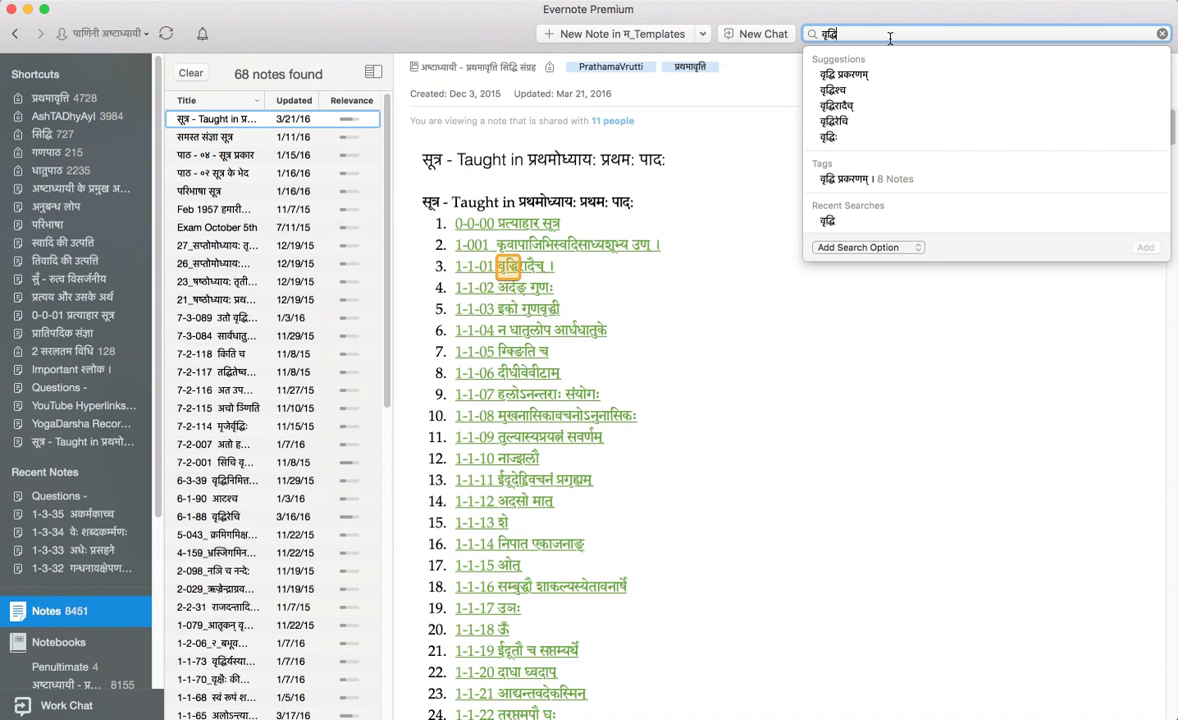
click(605, 285)
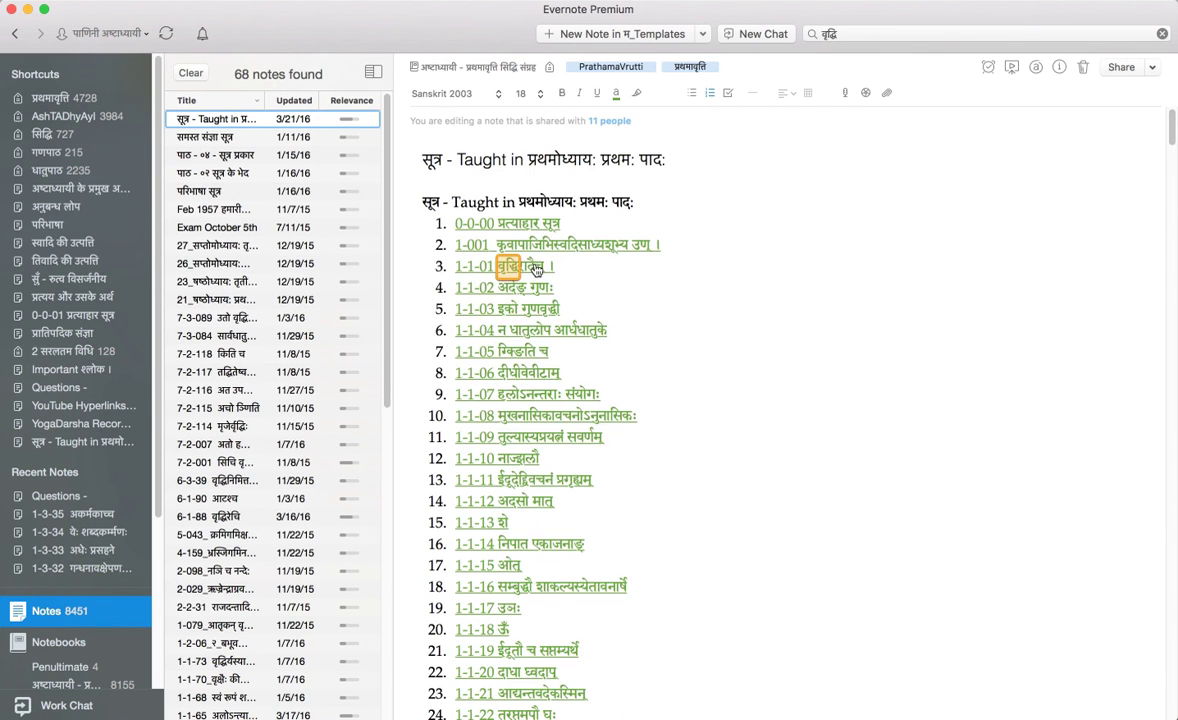
click(535, 268)
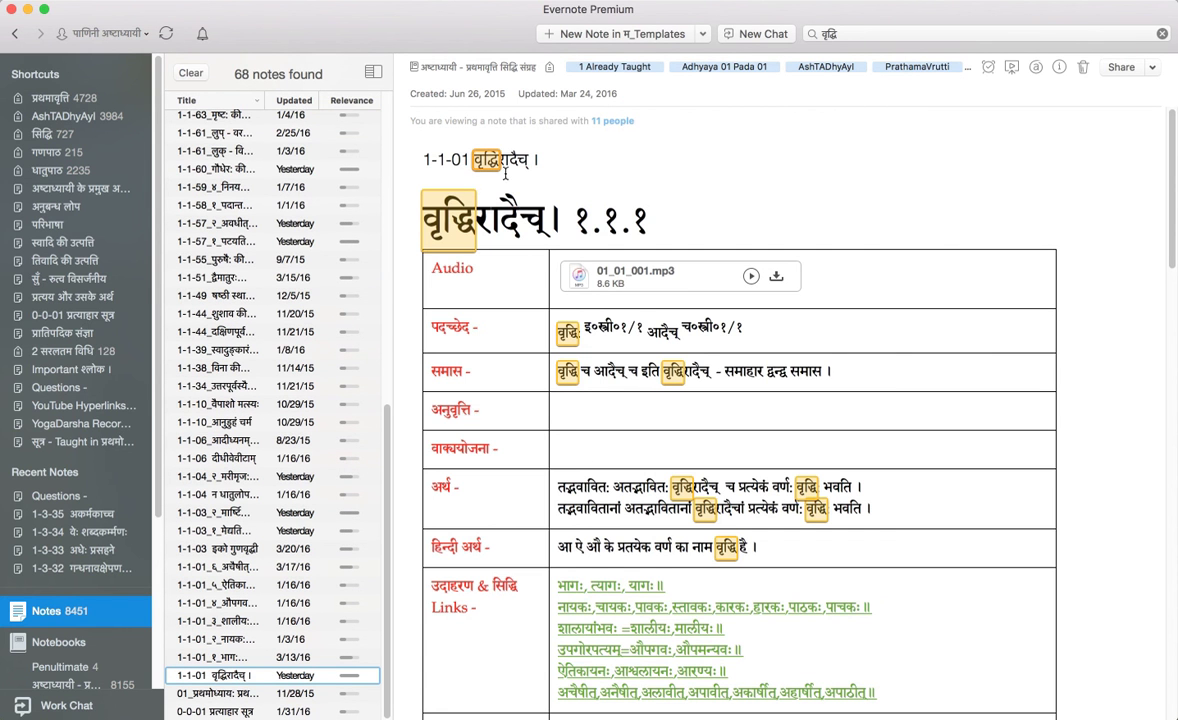
Step: Examine the search highlighting in the note 1-1-01 and switch to Apple Notes to compare it
scroll(722, 508, down, 5)
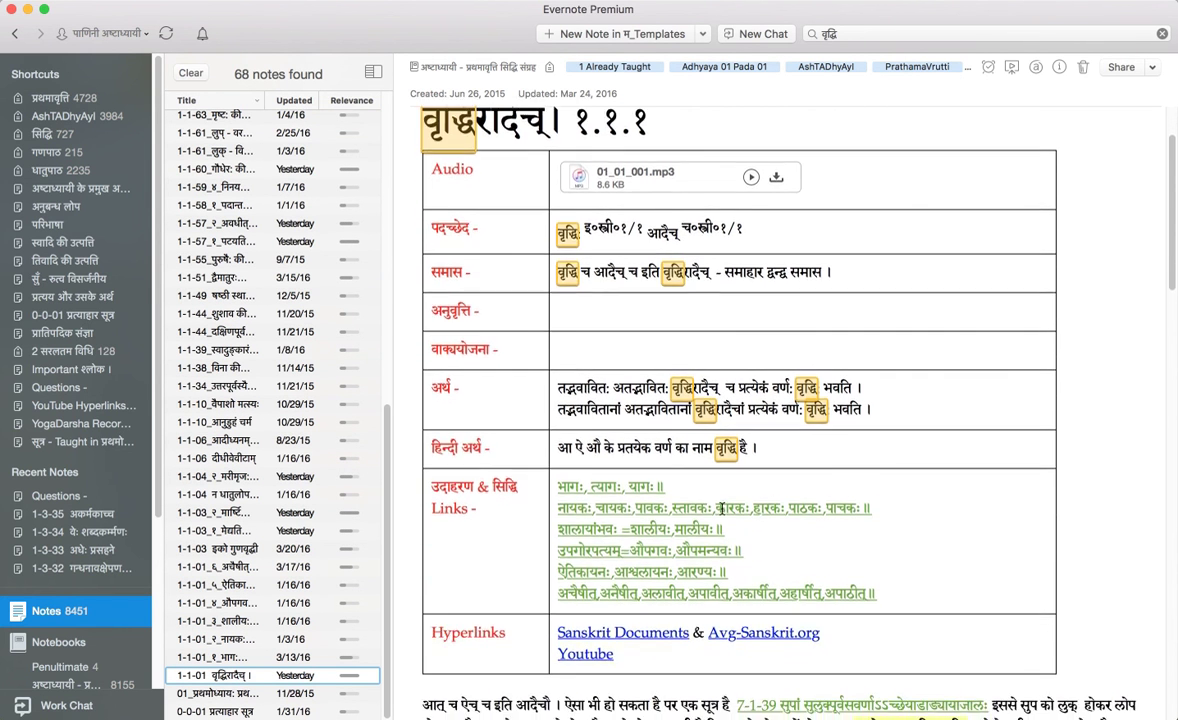
scroll(722, 508, up, 5)
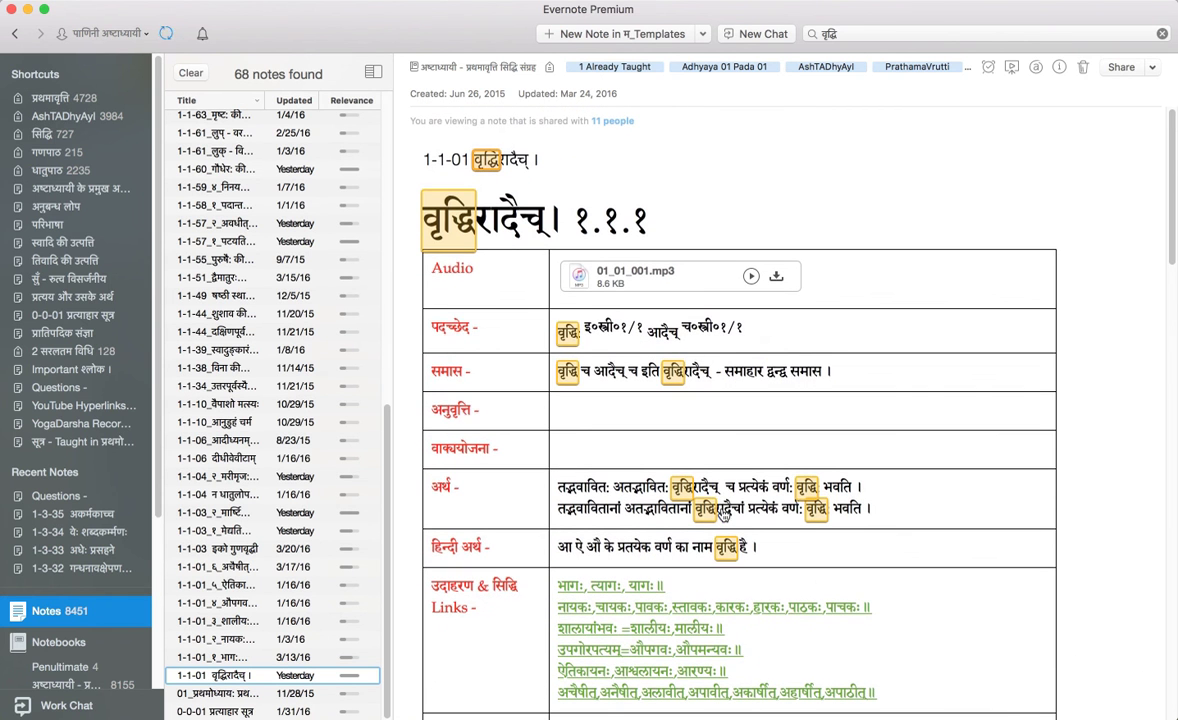
click(907, 344)
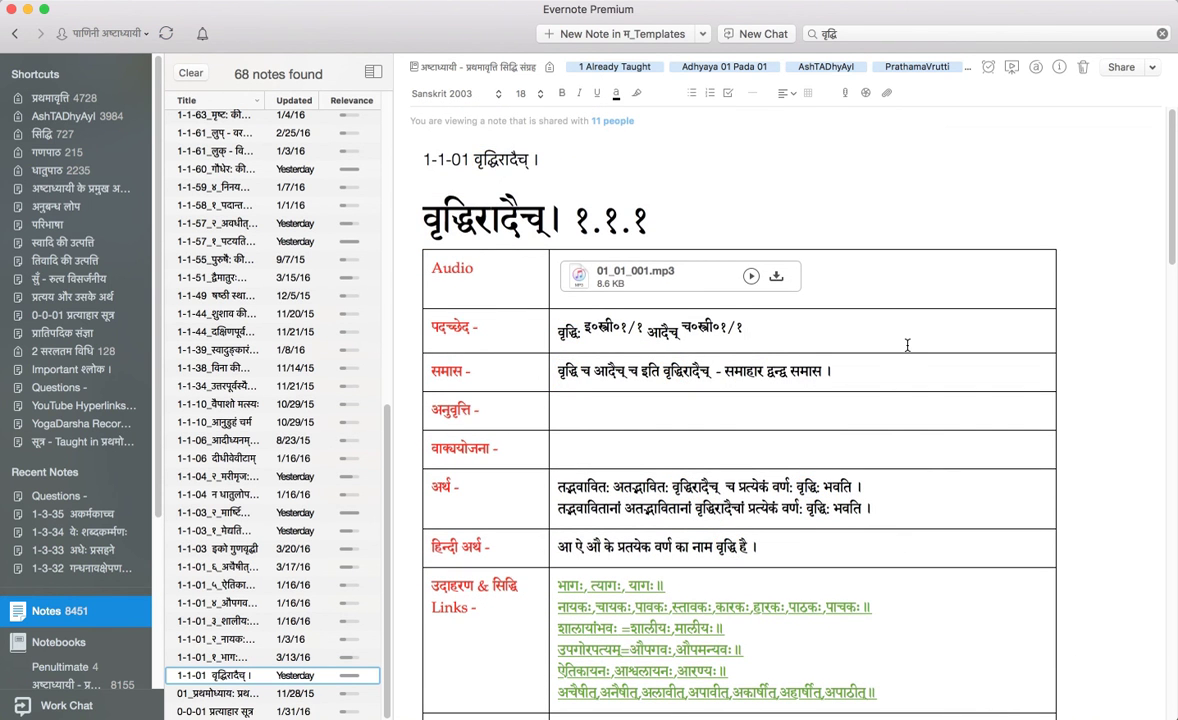
key(super+Tab)
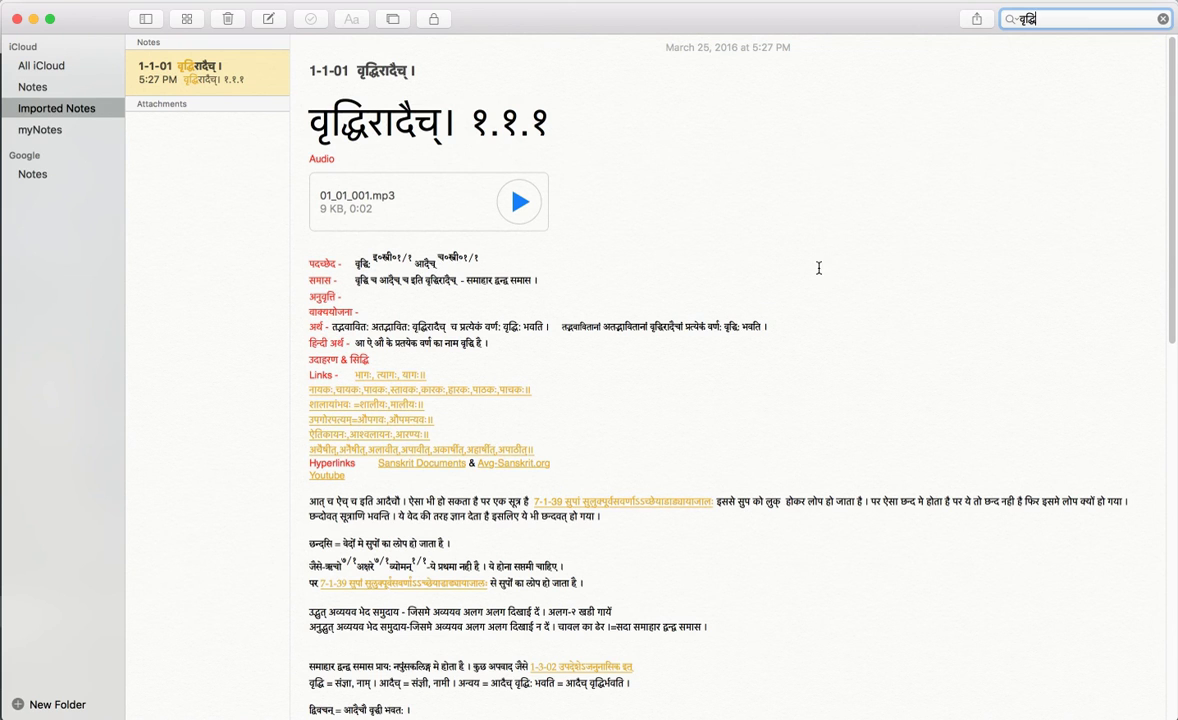
Step: Switch to Evernote, go back to the start of the वृद्धि results, and clear the search
key(super+Tab)
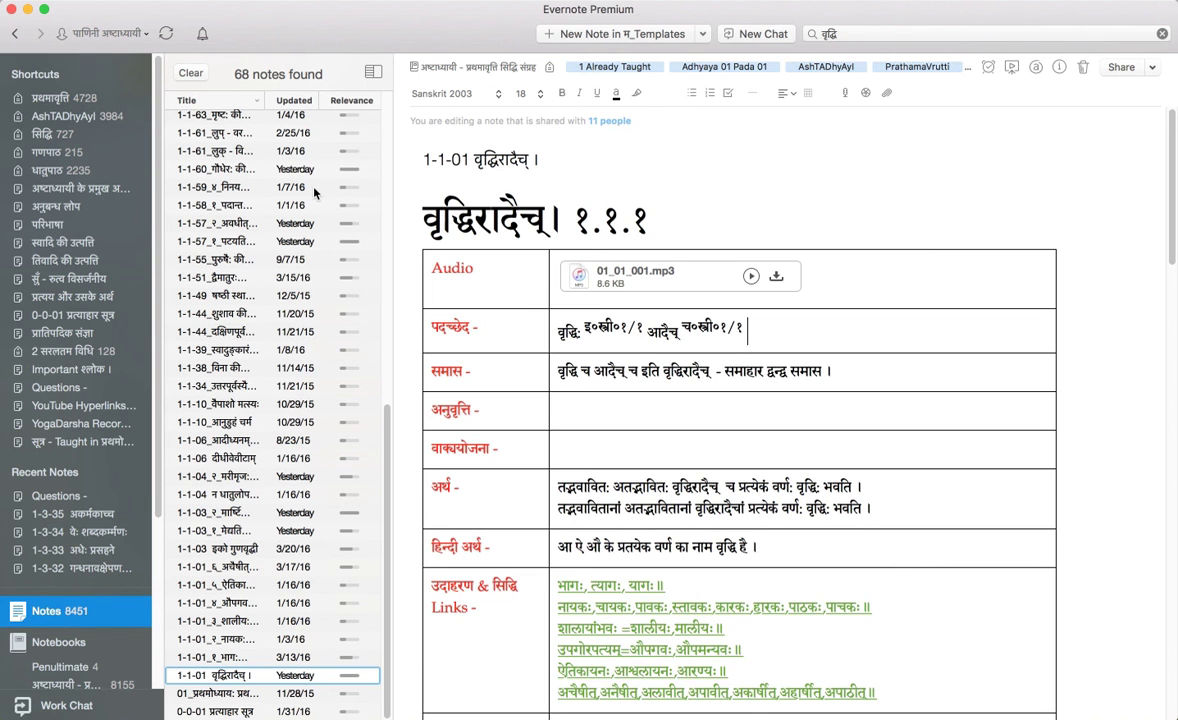
click(241, 135)
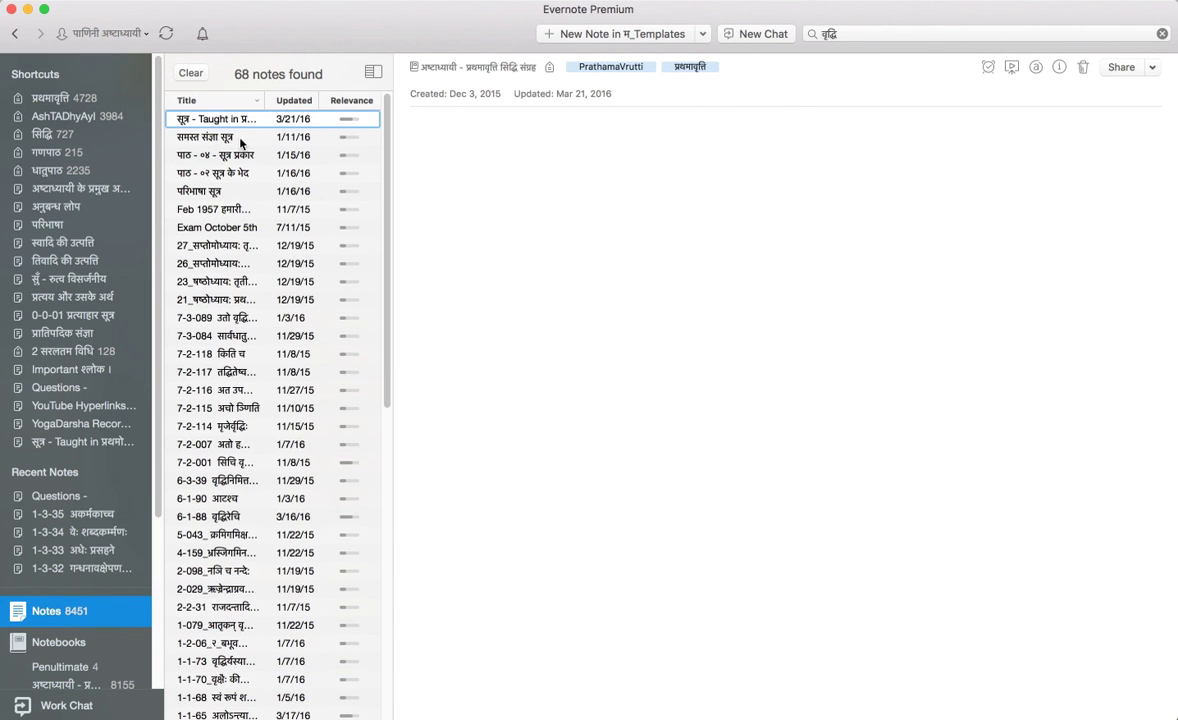
click(1079, 40)
key(Escape)
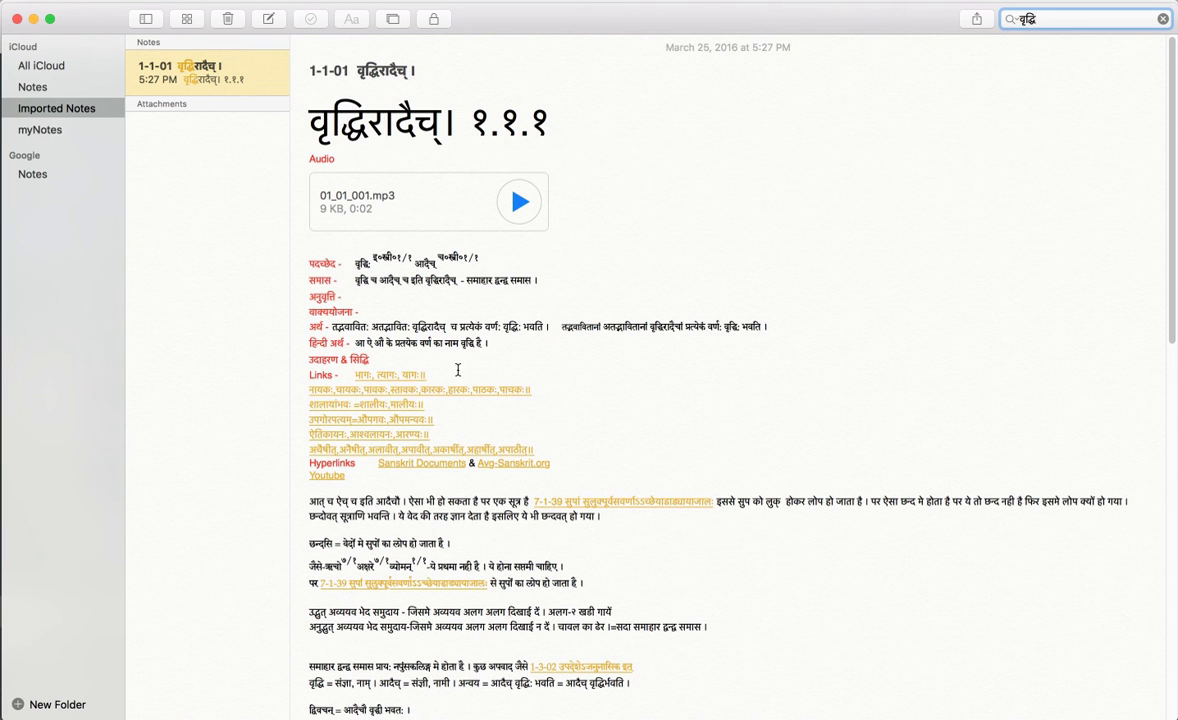
Step: Close the separate Evernote window of the note 1-1-01_१_भाग: की सिद्धि and return to Apple Notes
key(super+Tab)
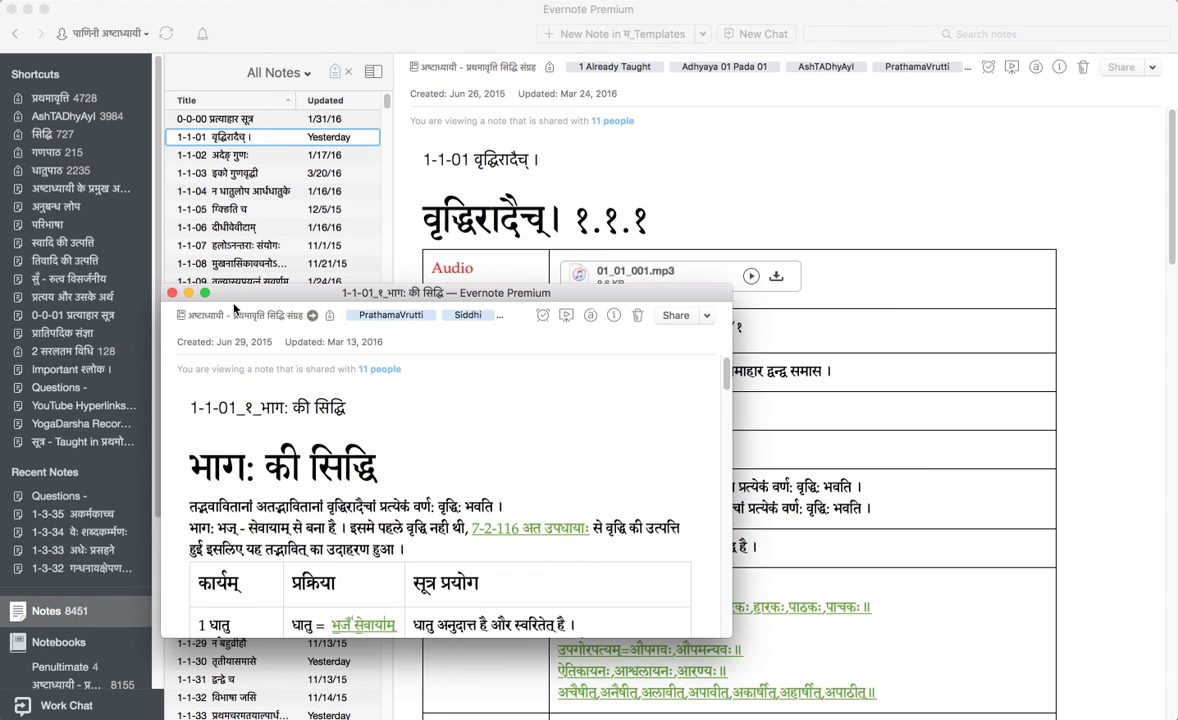
click(171, 294)
key(super+Tab)
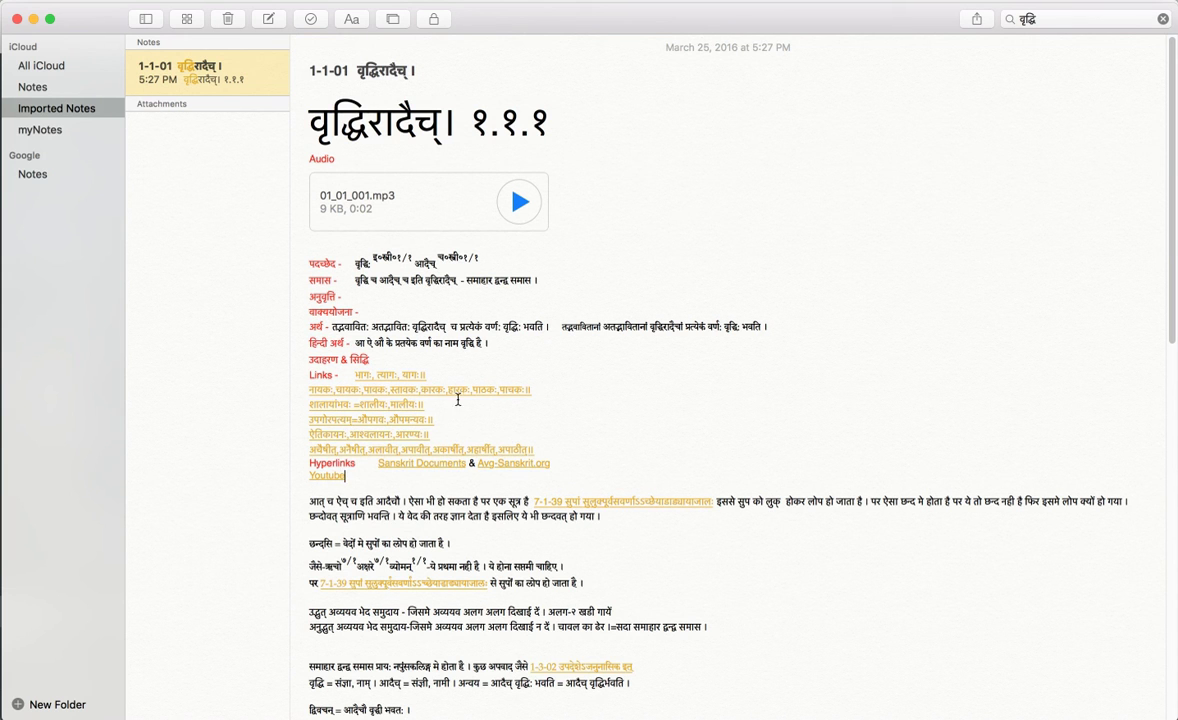
Step: Select the last line of example links above the Hyperlinks row to inspect it, and deselect it
click(386, 480)
key(super+shift+Up)
key(Right)
key(shift+Up)
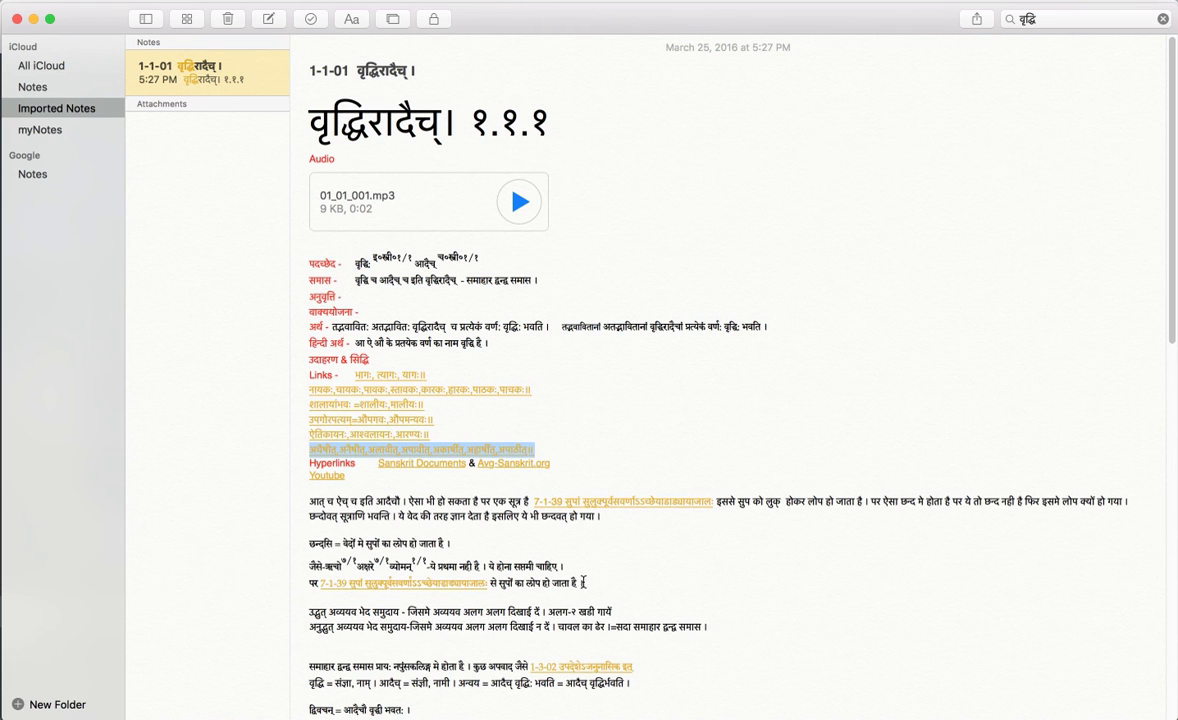
click(600, 439)
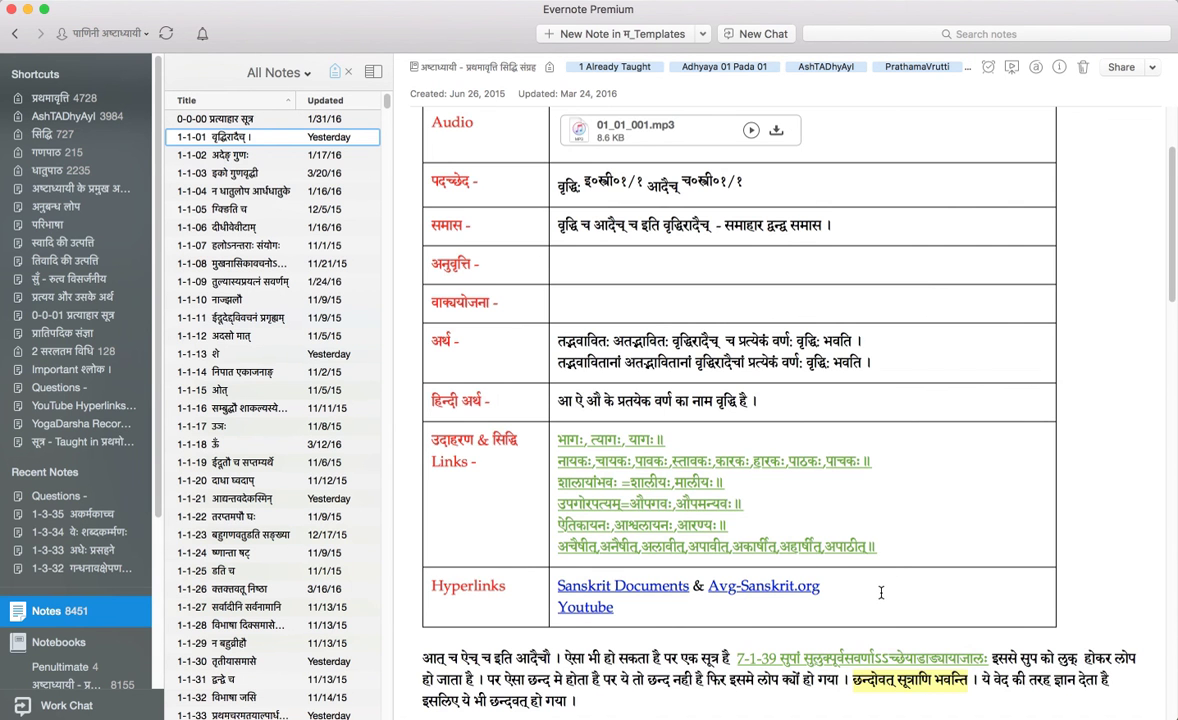
Step: Examine the table layout and the Hyperlinks row of the note 1-1-01 in Evernote
scroll(881, 593, up, 3)
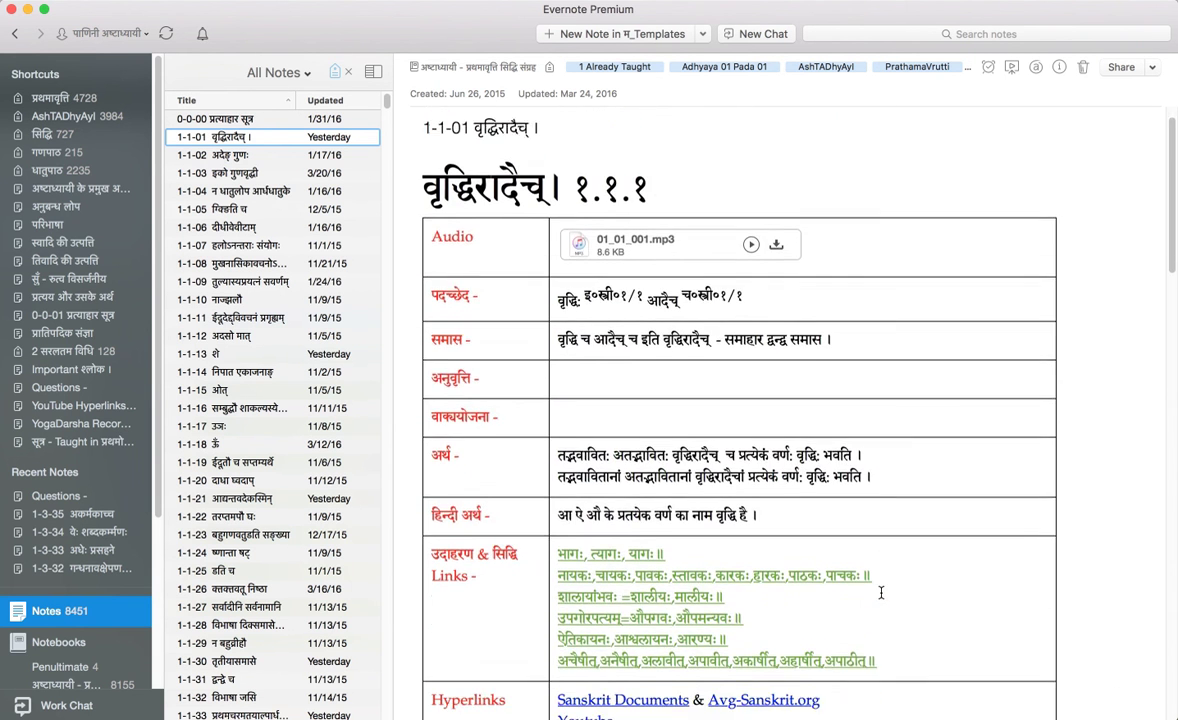
scroll(881, 593, down, 1)
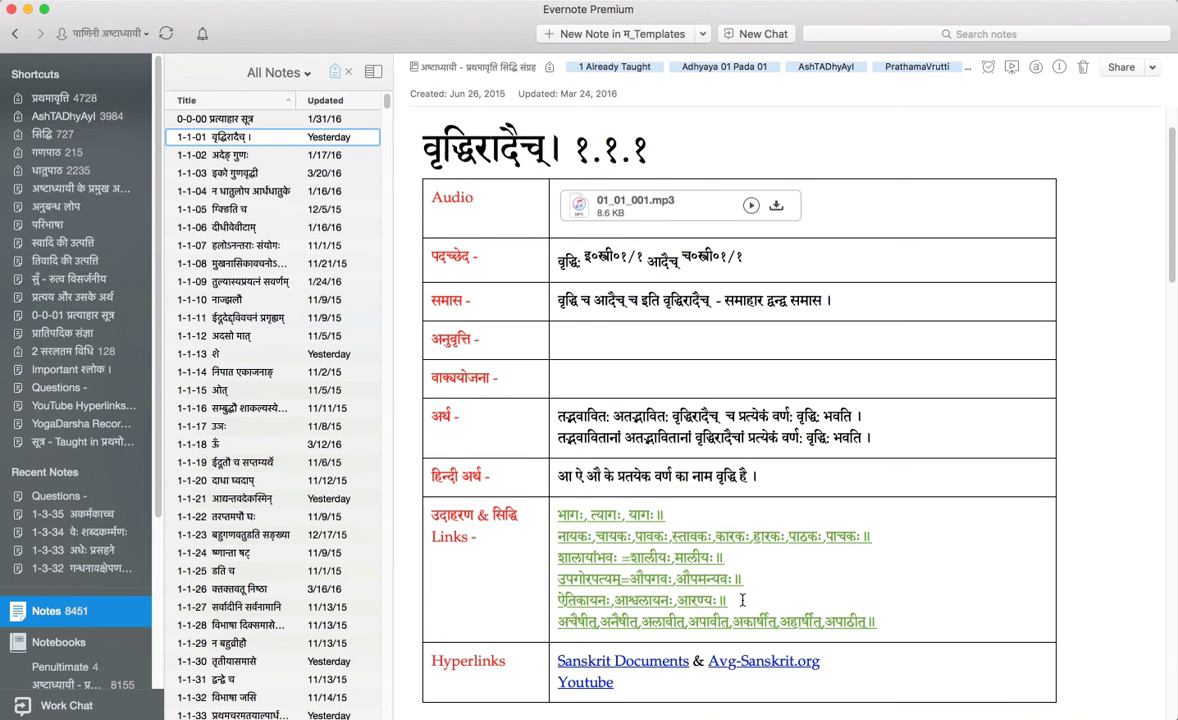
click(643, 683)
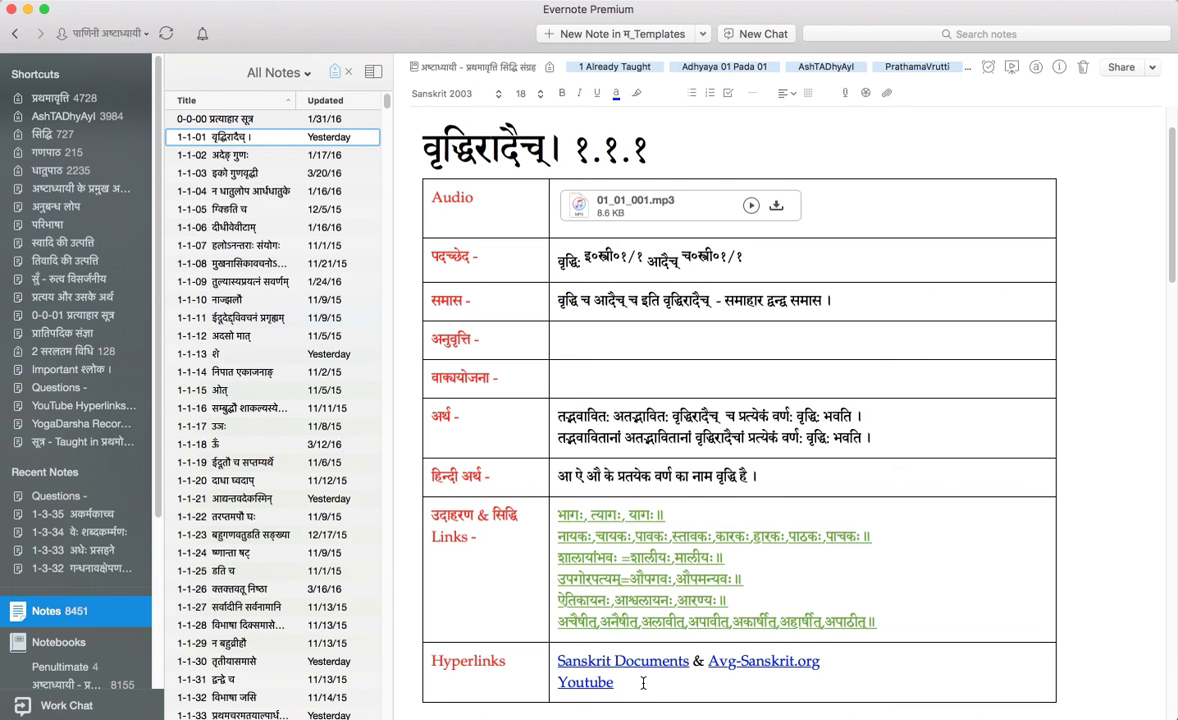
double_click(643, 683)
click(849, 383)
Step: View all tags of the note 1-1-01, open the Tags overview, collapse अष्टाध्यायी सूत्रपाठ, and expand Panini's Work
click(600, 64)
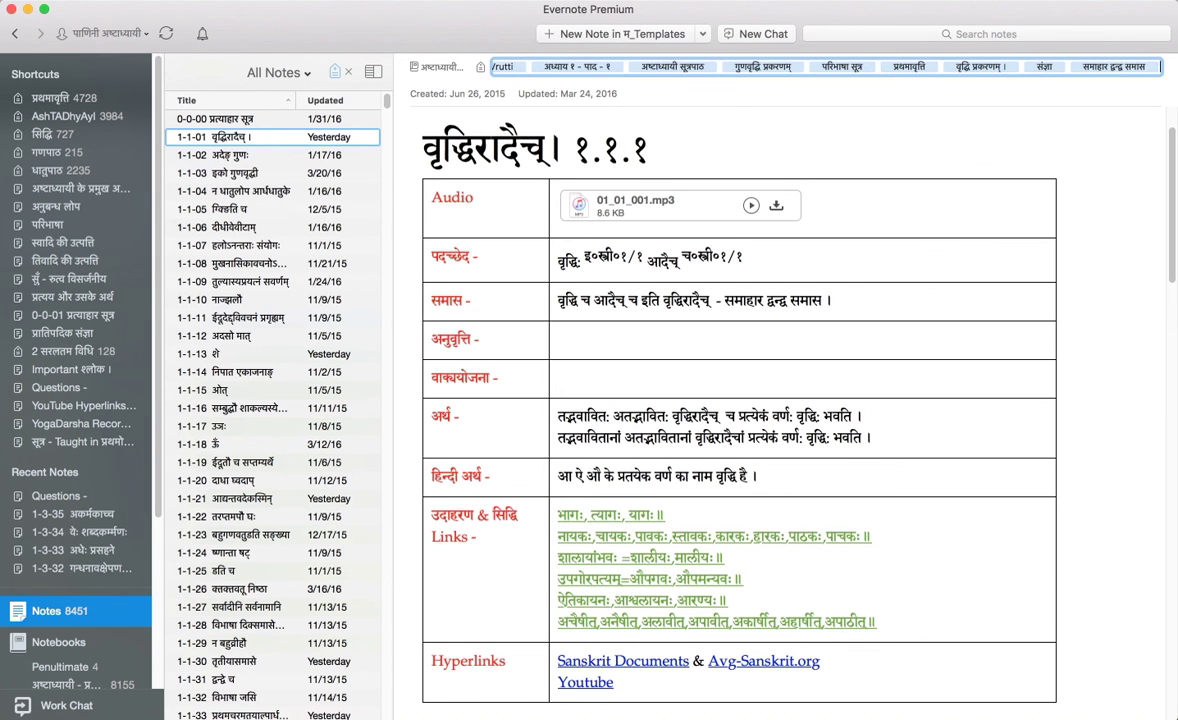
scroll(50, 450, down, 5)
click(43, 639)
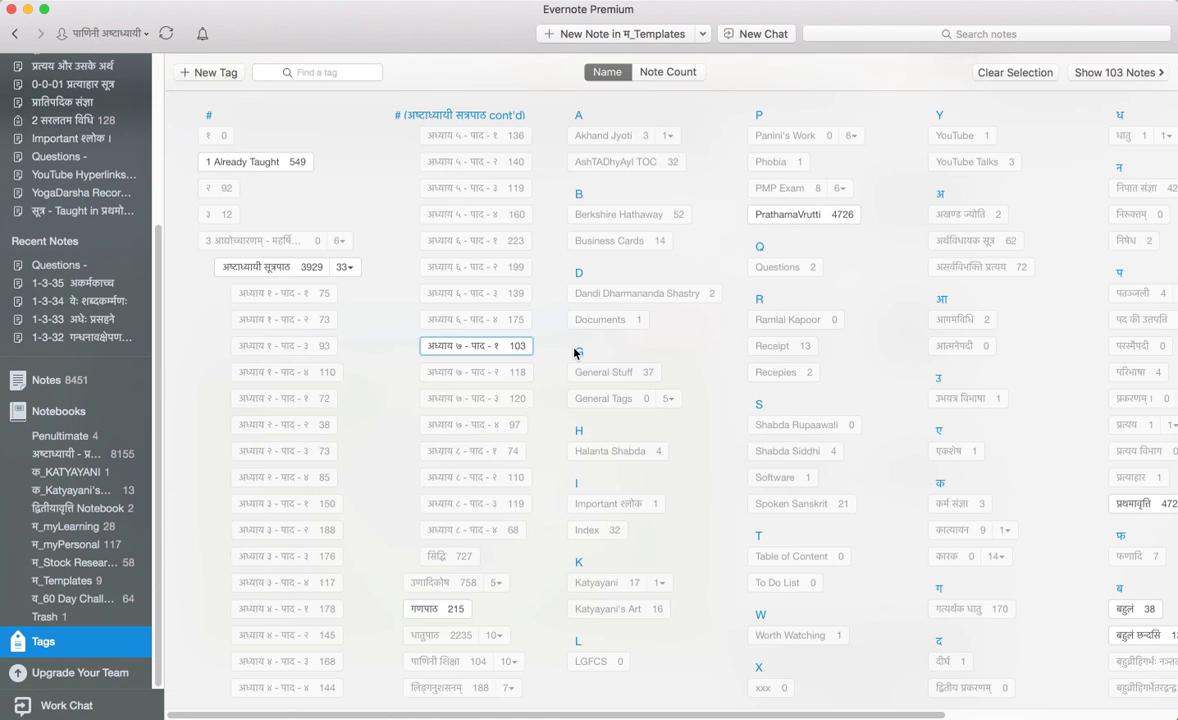
click(345, 267)
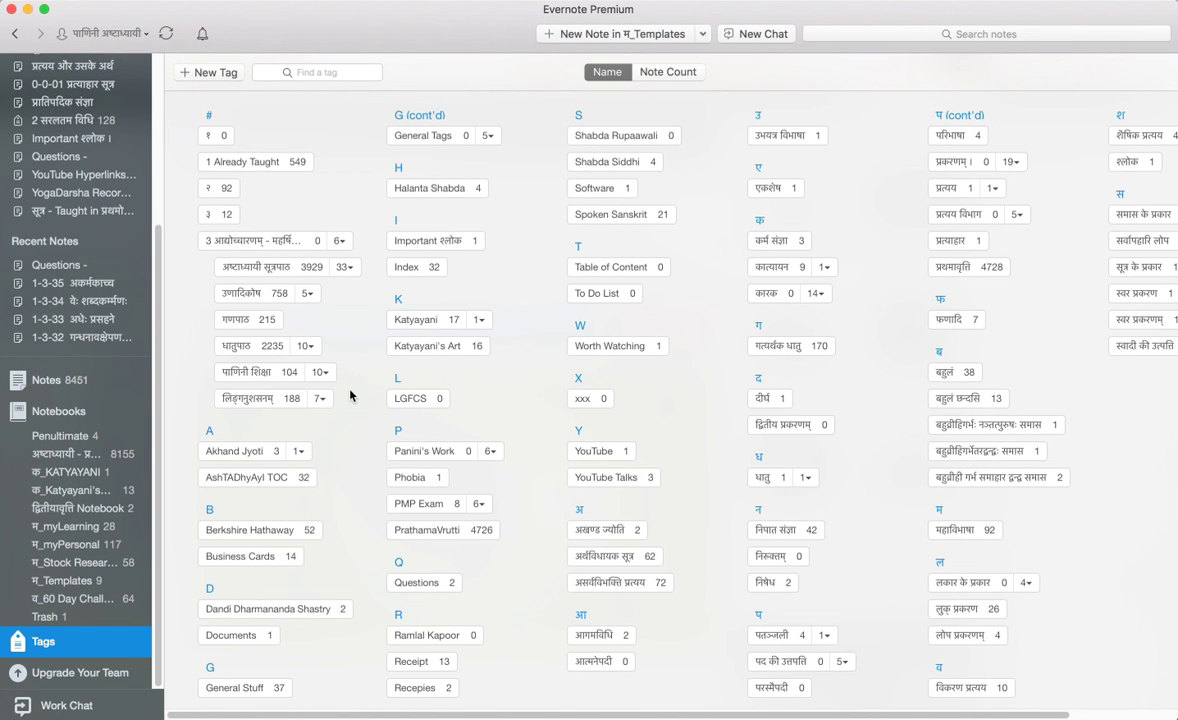
click(490, 451)
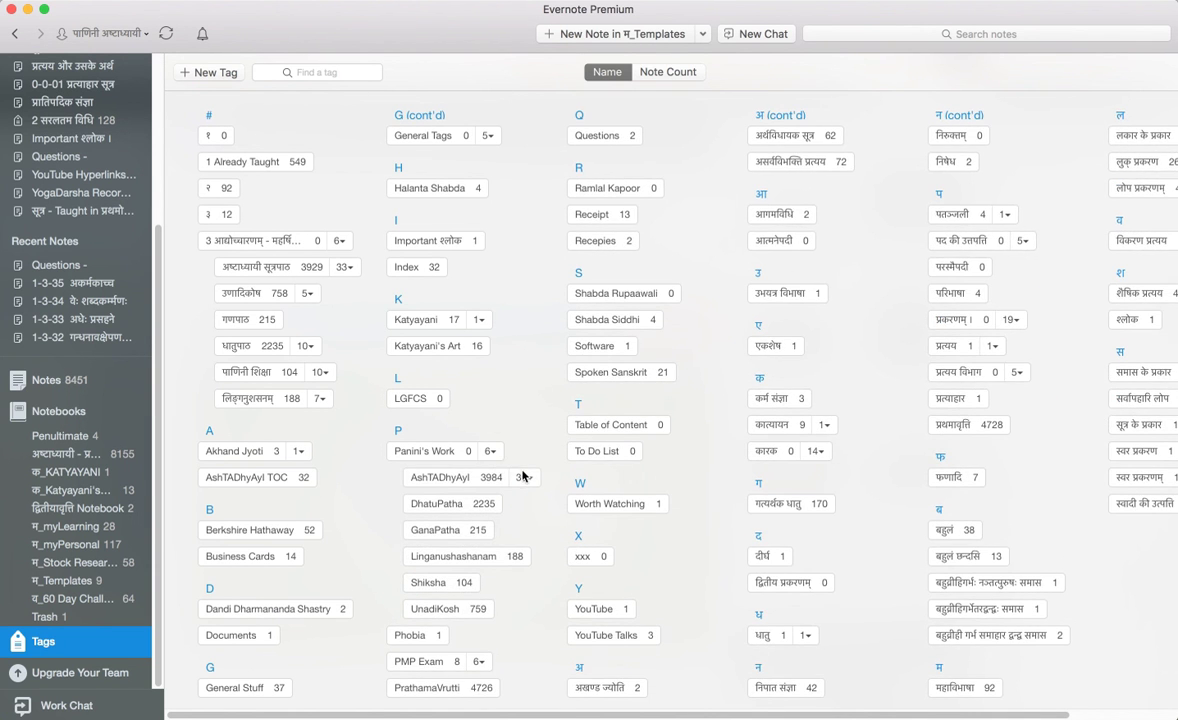
Step: Expand the AshTADhyAyI tag and open the notes tagged Adhyaya 08 Pada 01
click(533, 480)
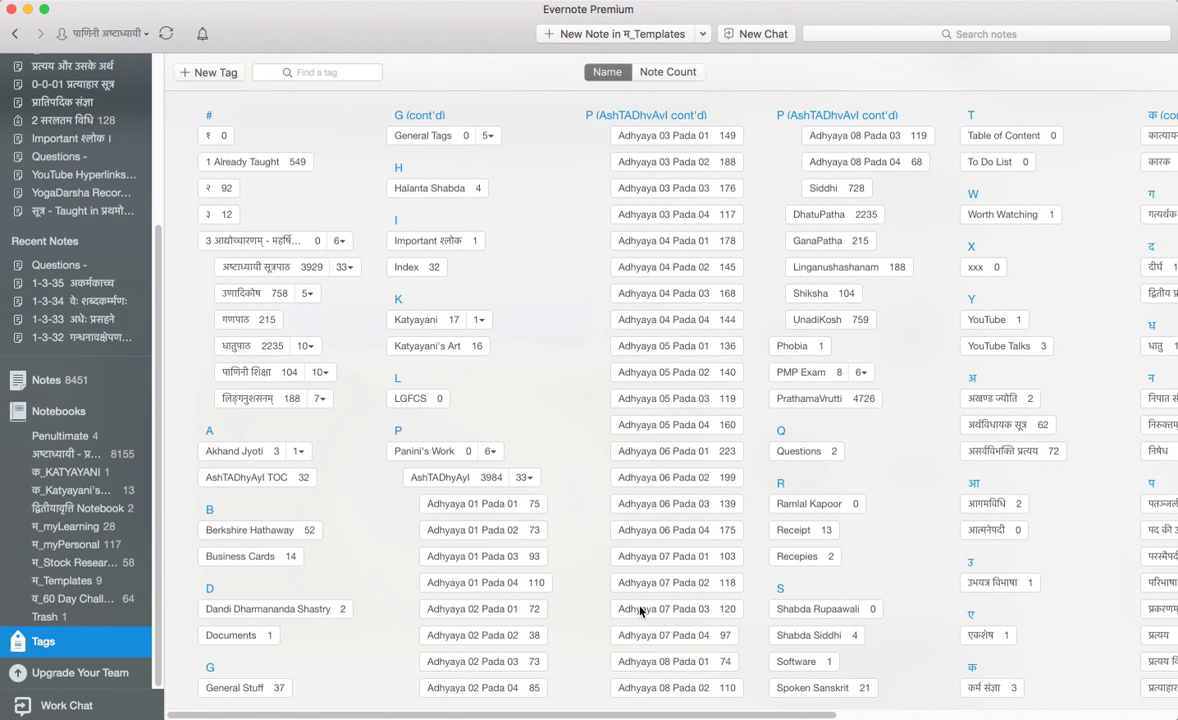
click(678, 662)
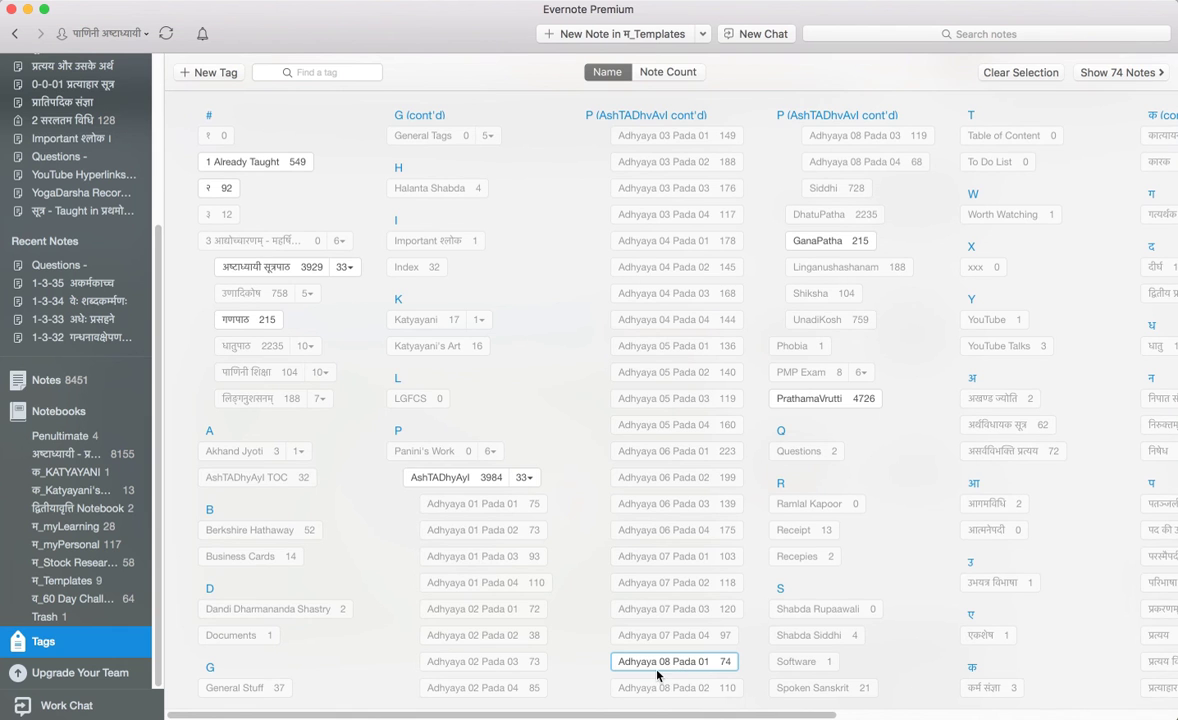
double_click(672, 662)
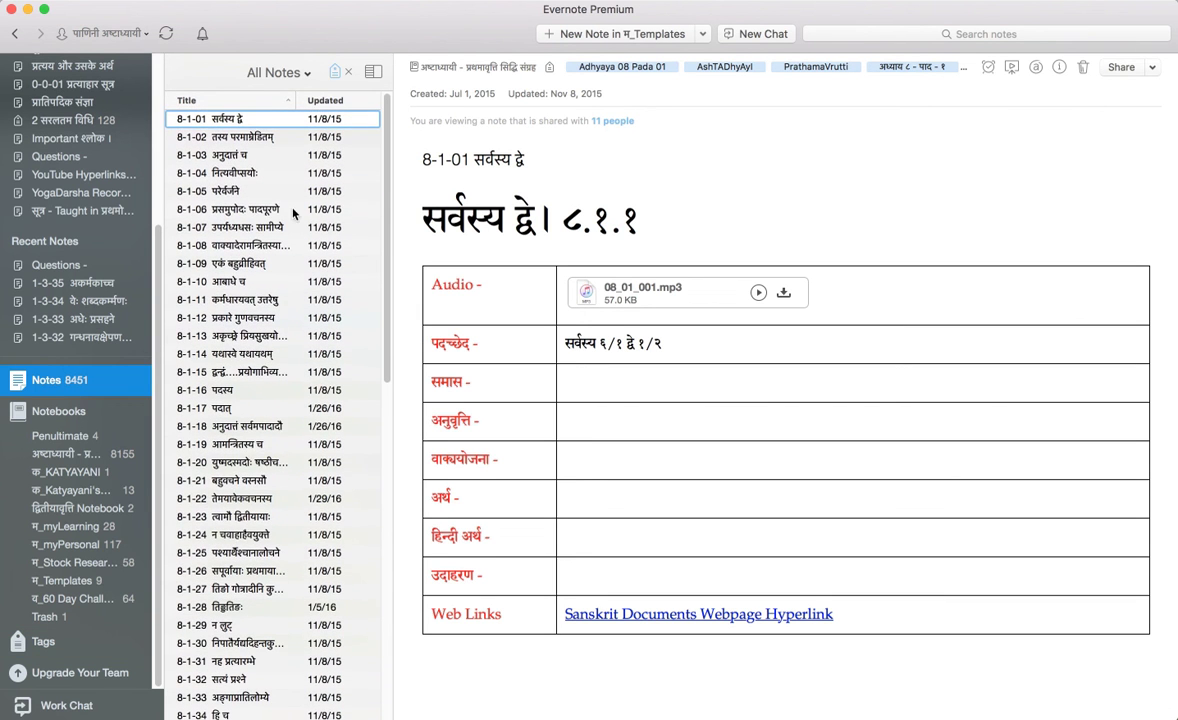
Step: Browse the notes tagged Adhyaya 08 Pada 01 one by one, starting from note 8-1-06
click(262, 208)
key(Down)
key(Down)
key(Down)
key(Down)
key(Down)
key(Down)
key(Down)
key(Down)
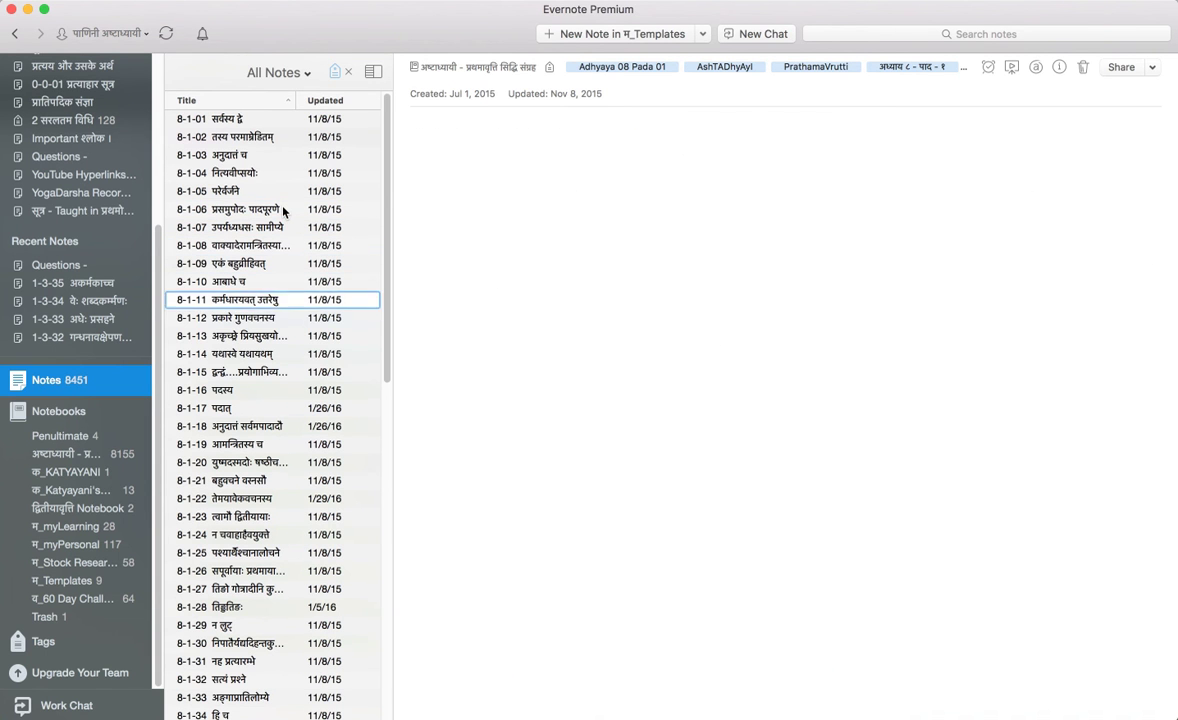
Step: Select all notes under this tag to view the bulk commands, and return to the single note 8-1-10
click(262, 245)
key(super+a)
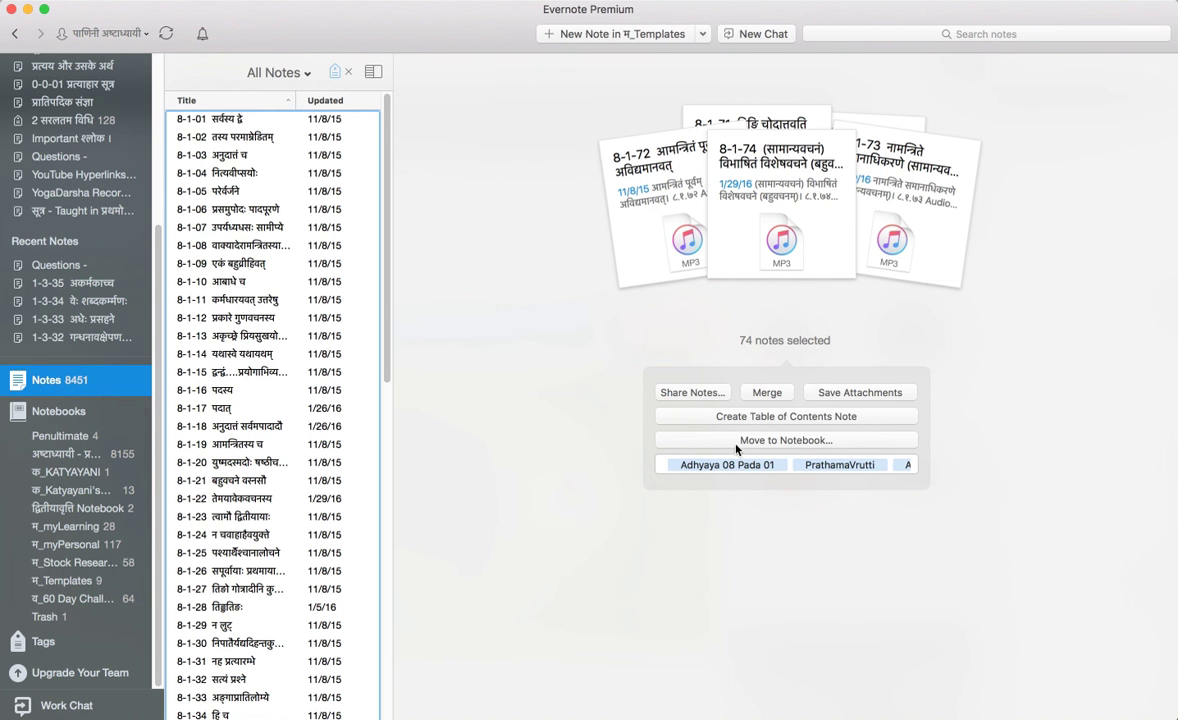
click(260, 397)
click(284, 288)
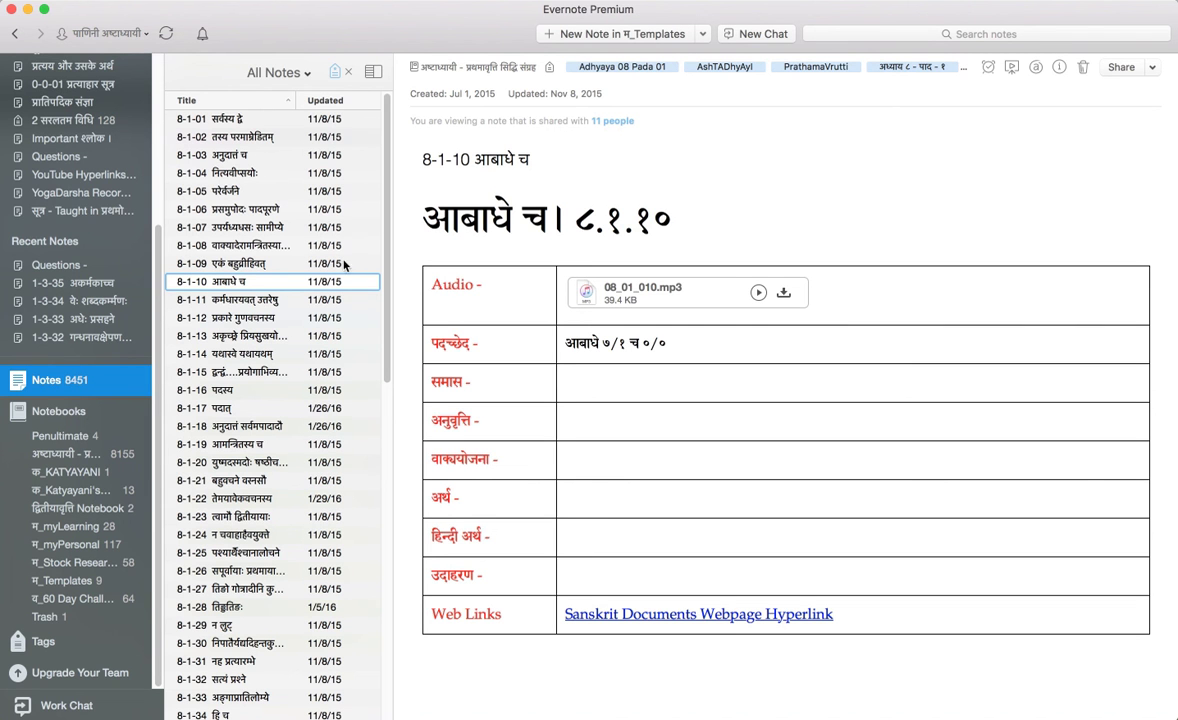
Step: Return to the Tags overview, collapse Panini's Work, and collapse and re-expand the tag group 3 आद्योच्चारणम्
click(40, 641)
click(524, 477)
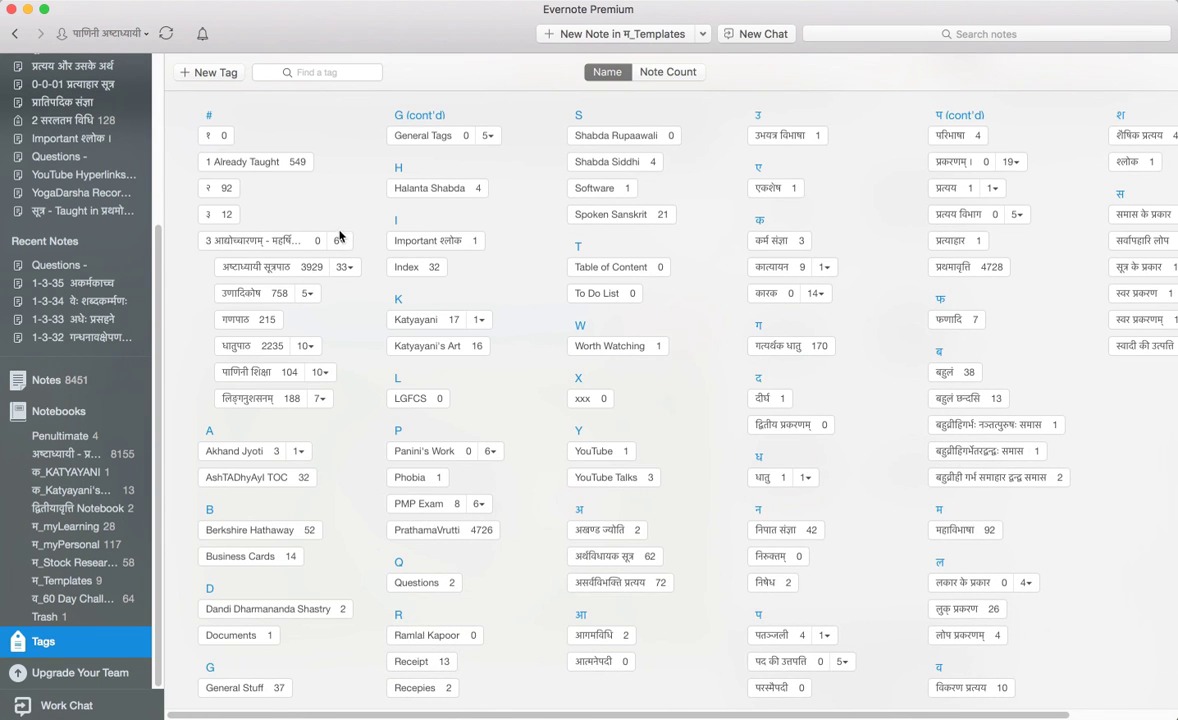
click(338, 240)
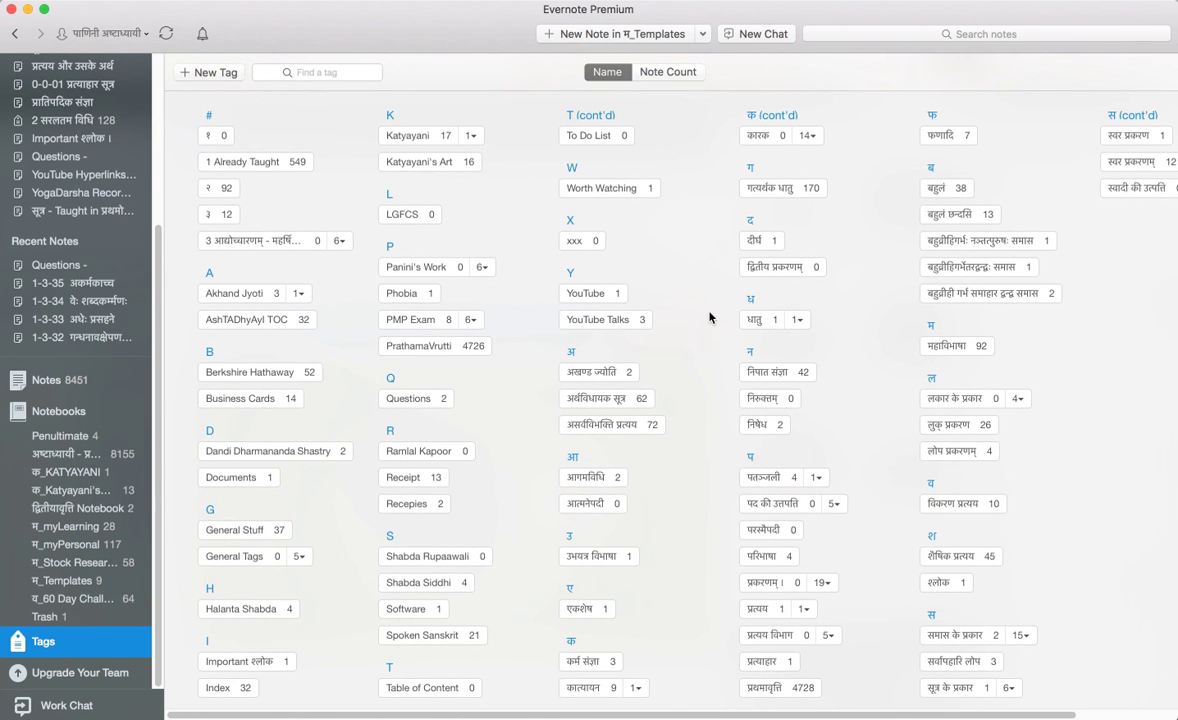
click(341, 243)
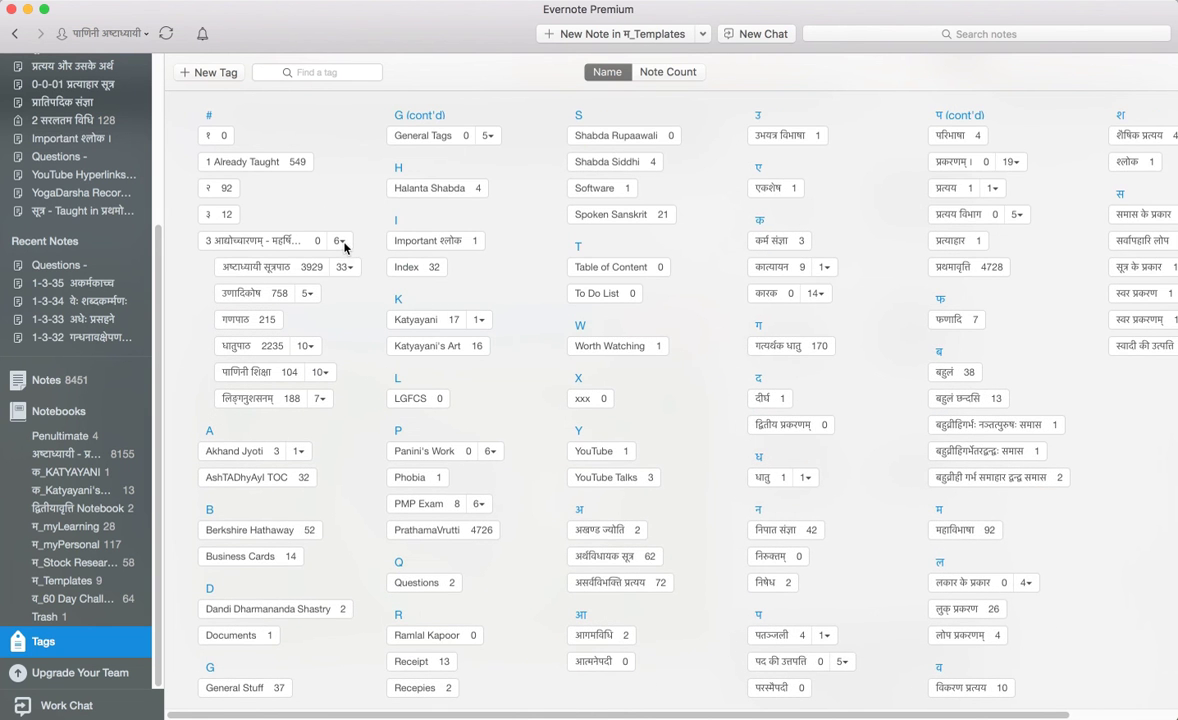
Step: Inspect the sub-tags of अष्टाध्यायी सूत्रपाठ and open the notes tagged Table of Content
click(345, 267)
double_click(607, 268)
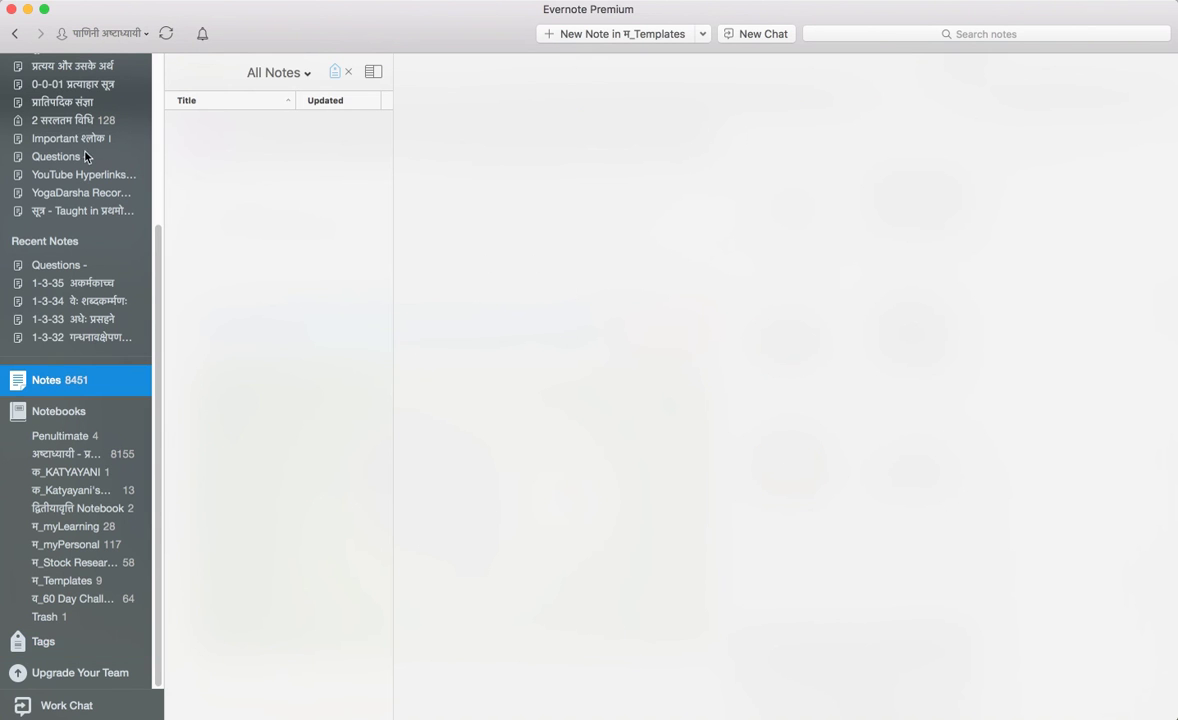
Step: Open the गणपाठ shortcut and look through the list of note links in its गणपाठ Index note
scroll(86, 157, up, 5)
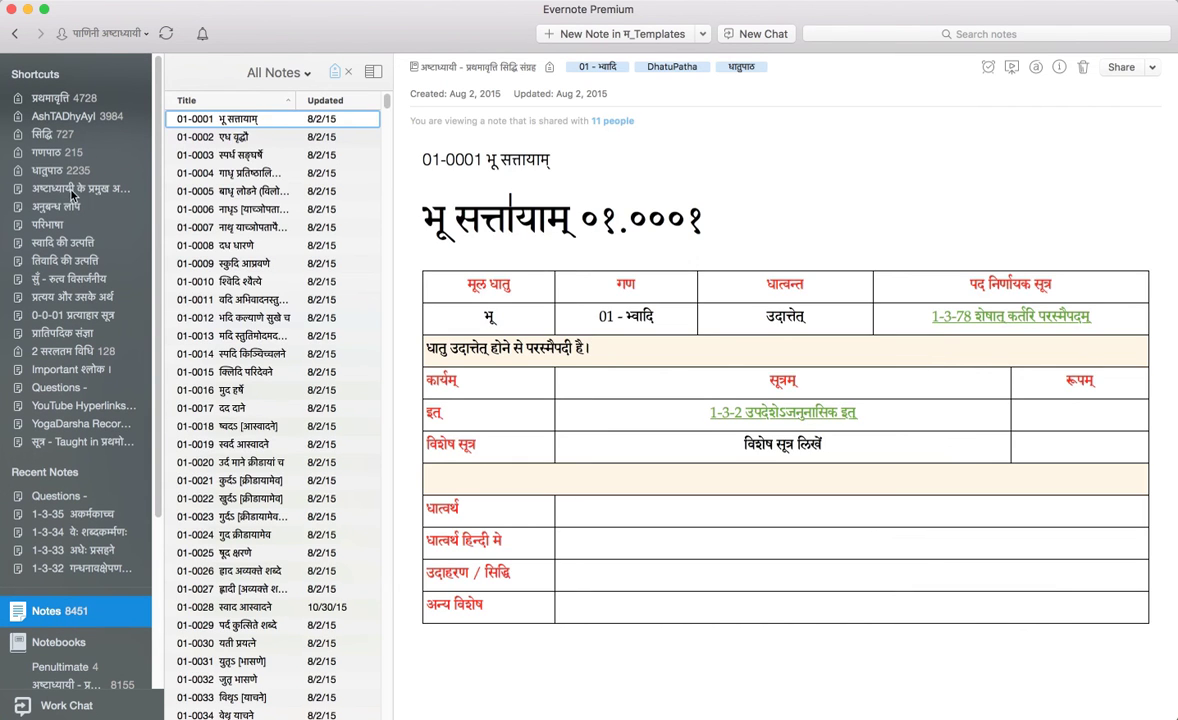
click(66, 189)
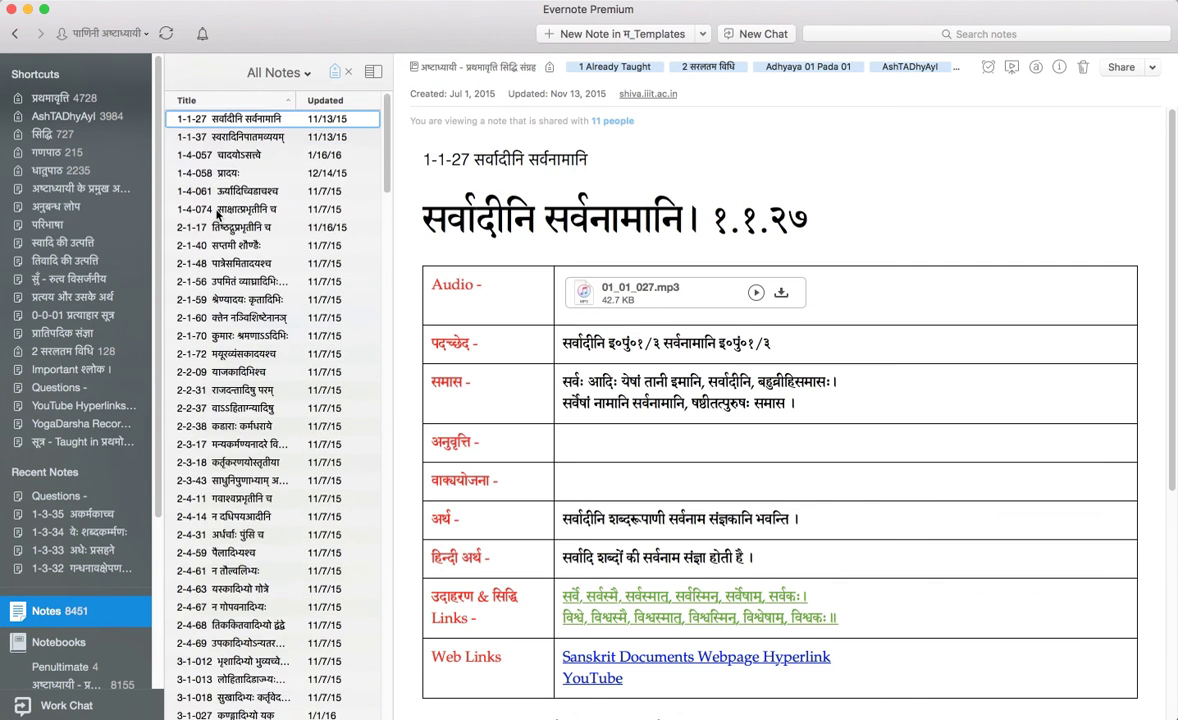
scroll(217, 215, down, 20)
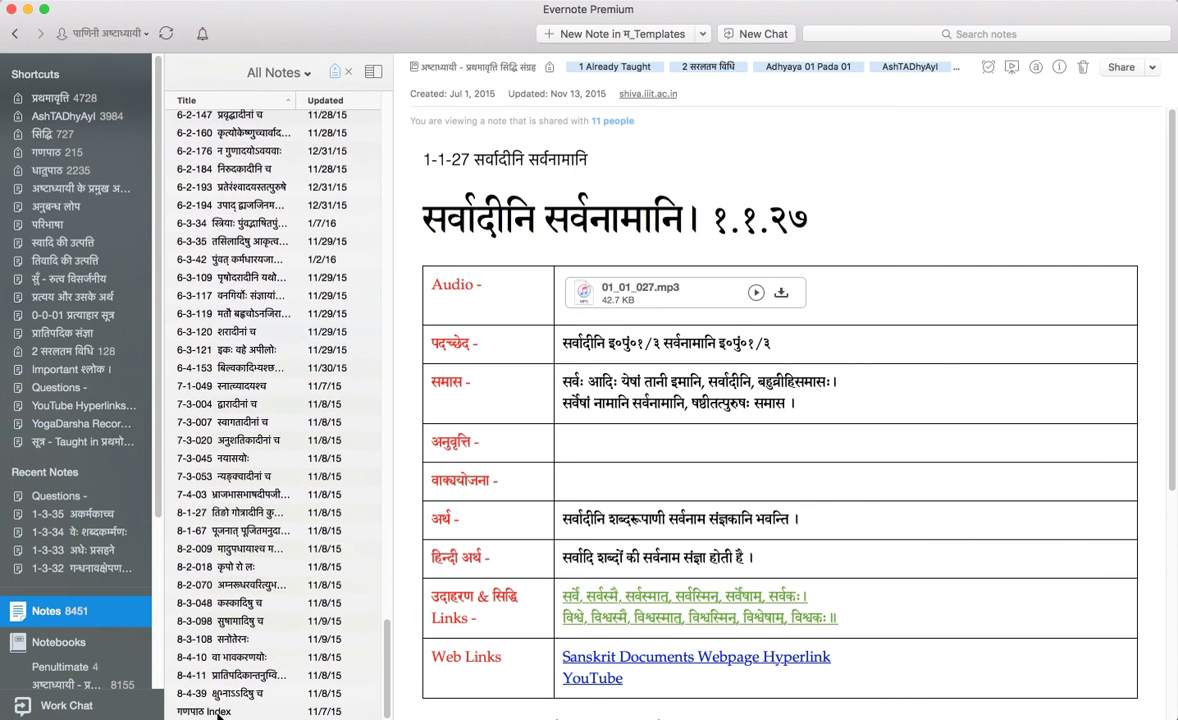
click(219, 711)
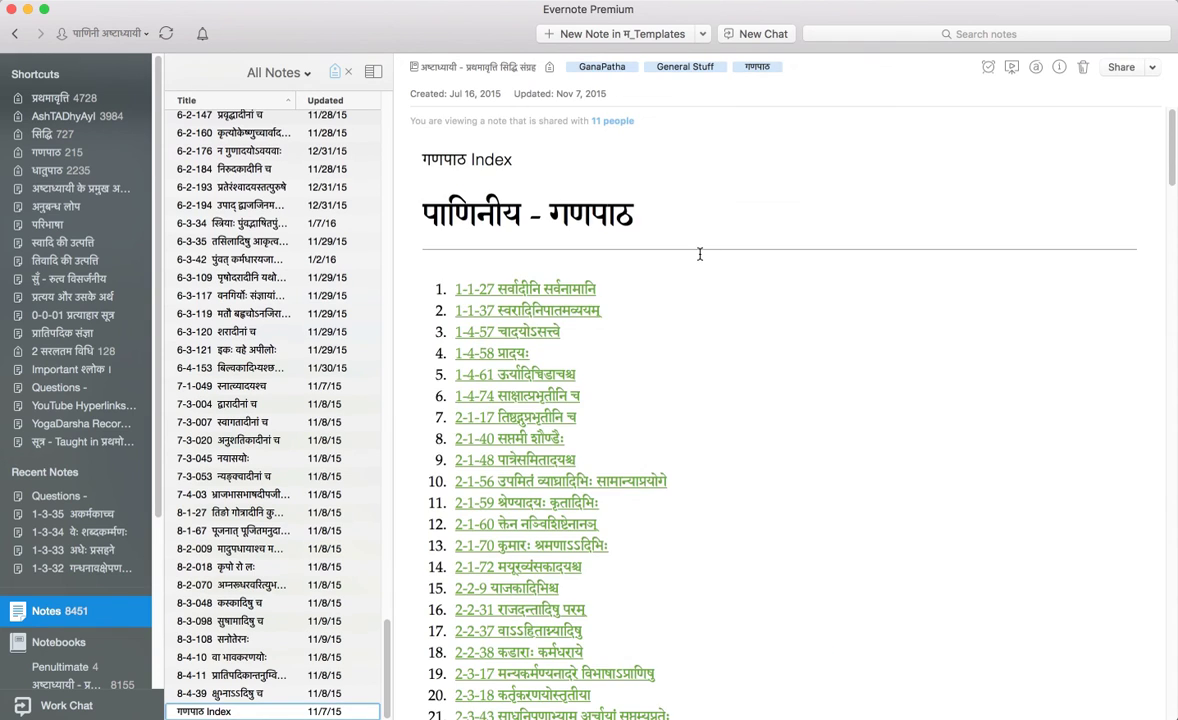
scroll(700, 254, down, 20)
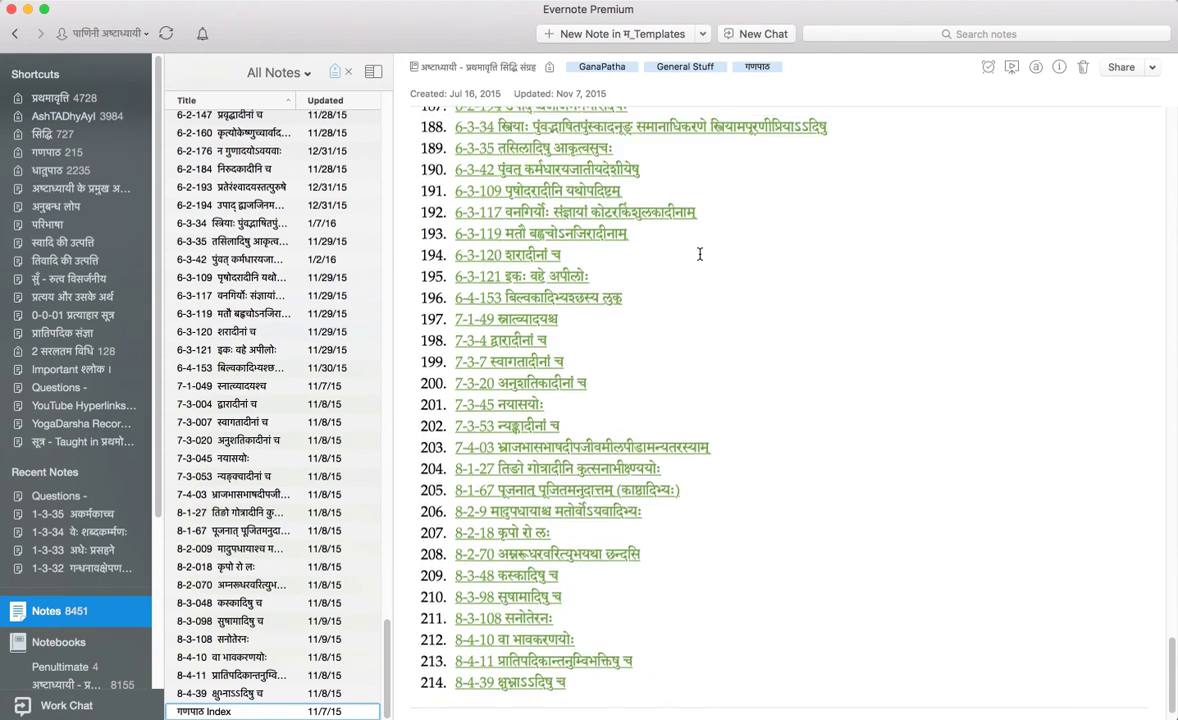
scroll(700, 254, up, 20)
click(743, 221)
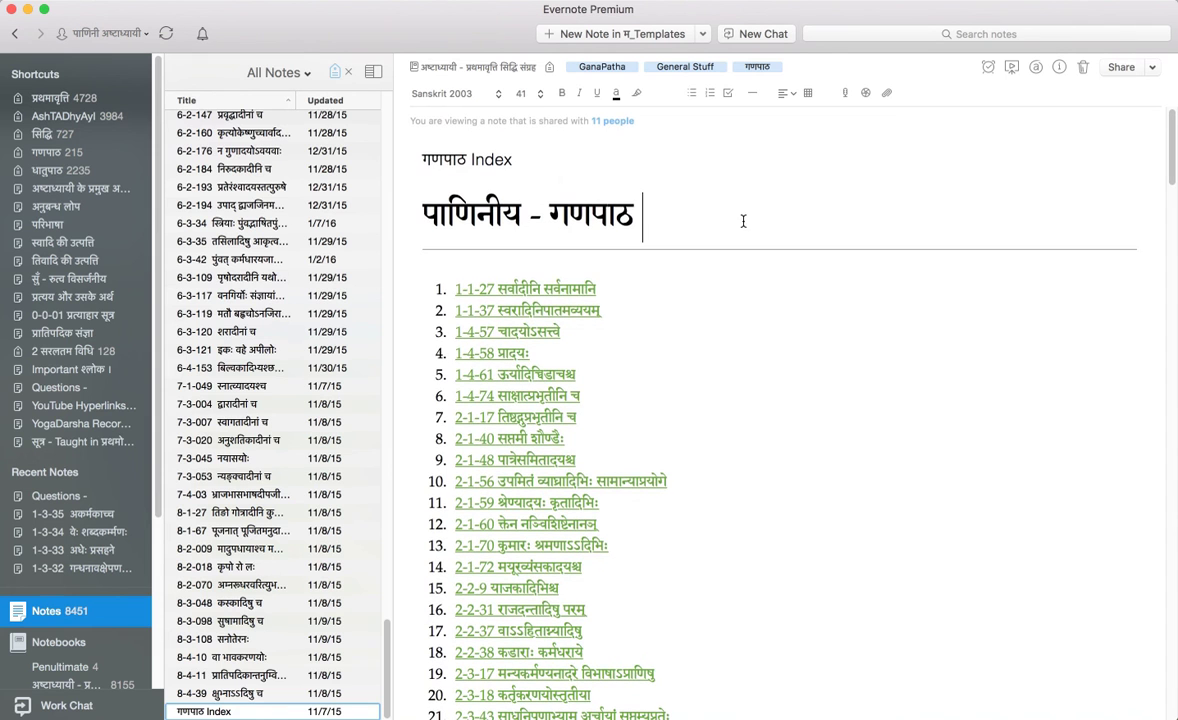
Step: Open the YogaDarsha Recording Links shortcut and view the neighbouring note YouTube Hyperlinks - 2
click(100, 423)
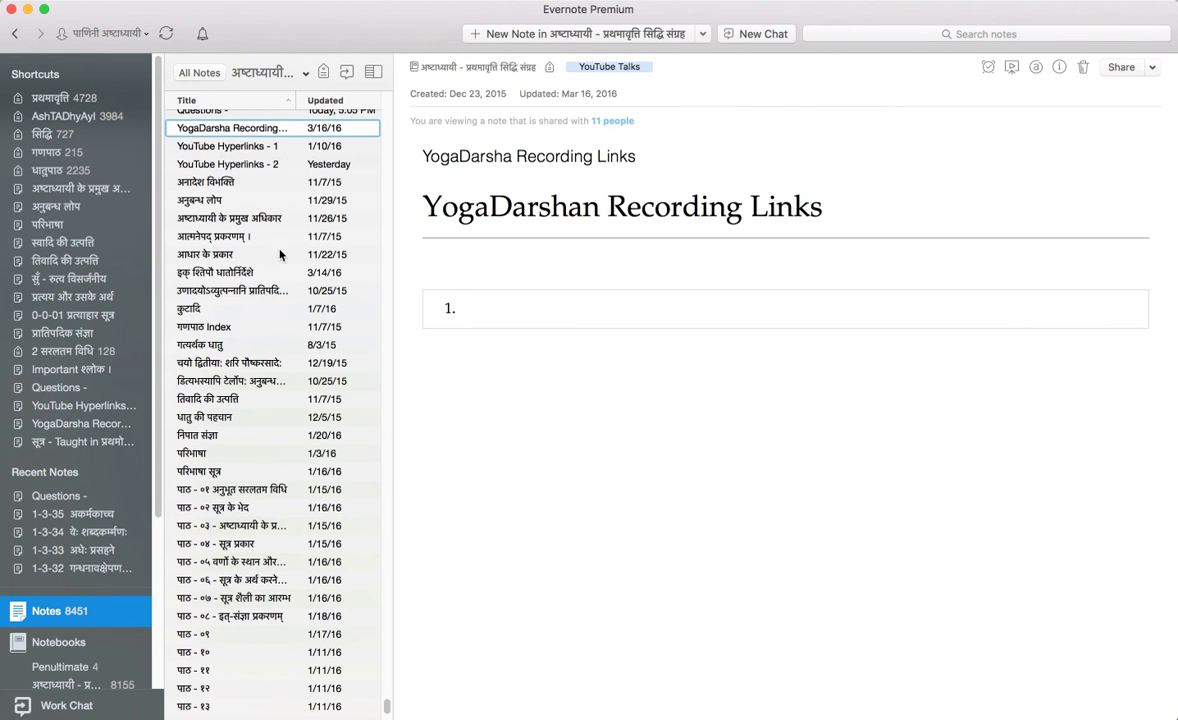
scroll(280, 254, up, 5)
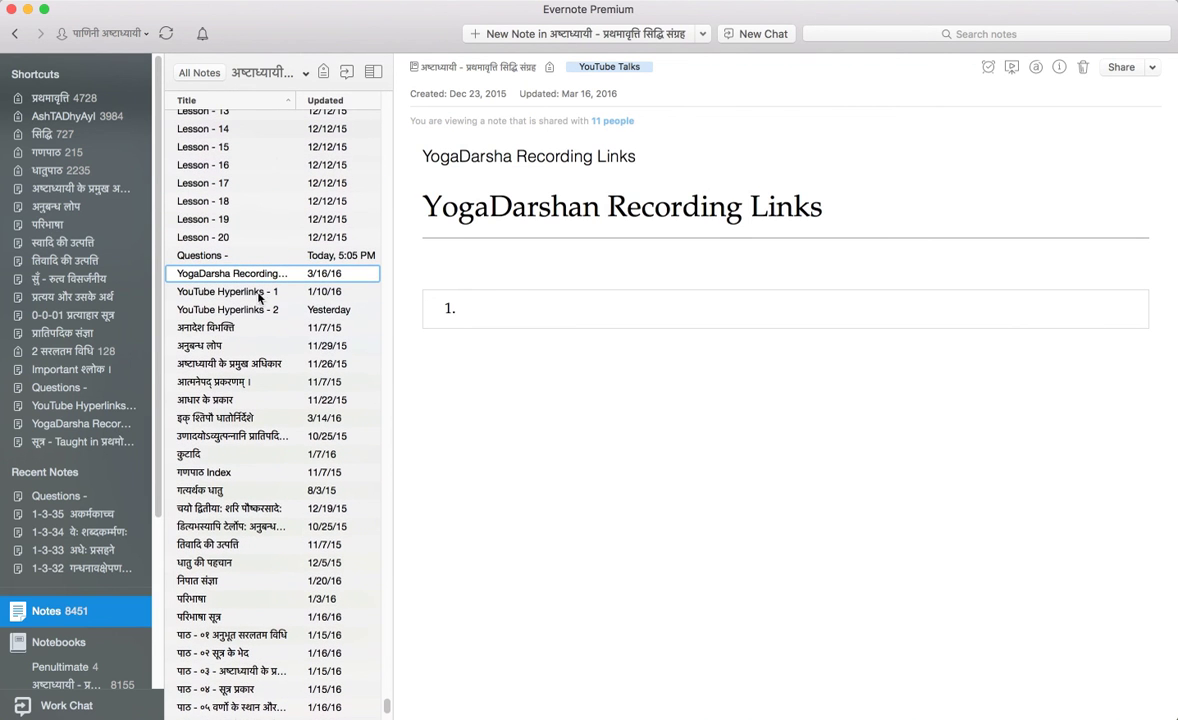
click(229, 347)
key(Up)
key(Up)
scroll(229, 350, up, 15)
scroll(229, 352, up, 5)
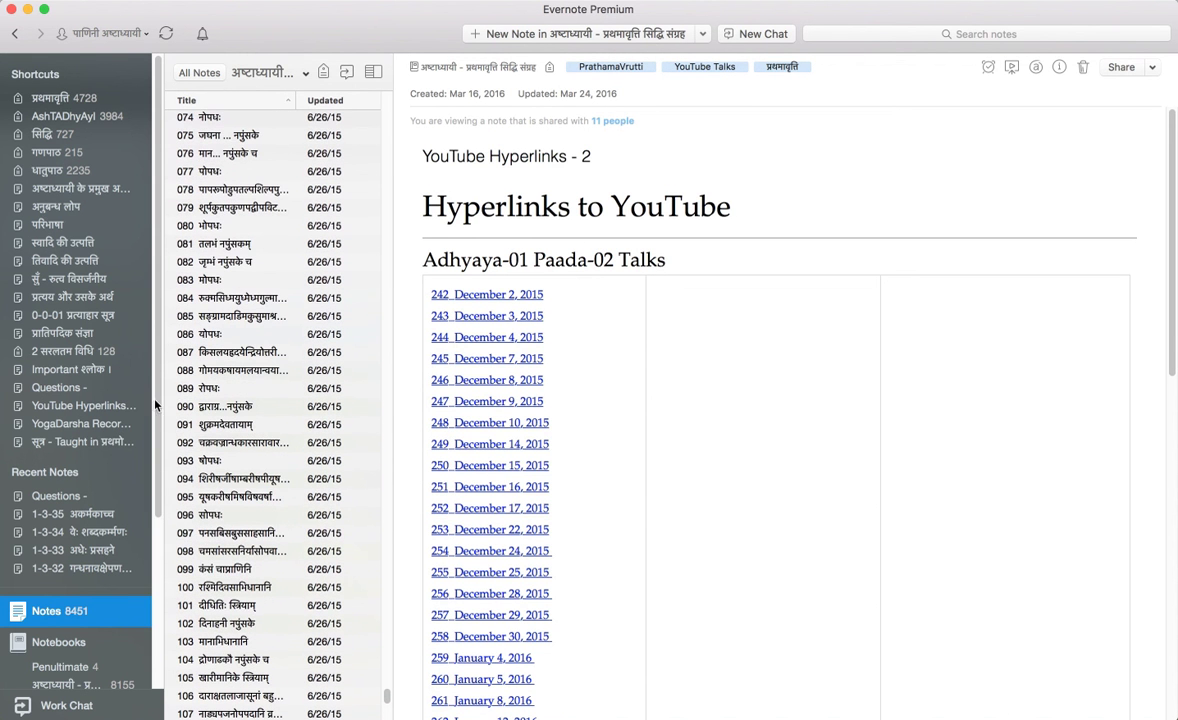
Step: From the Tags overview, search all notes for yoga, choose the suggestion yoga sutra, and clear the search
click(62, 642)
click(42, 641)
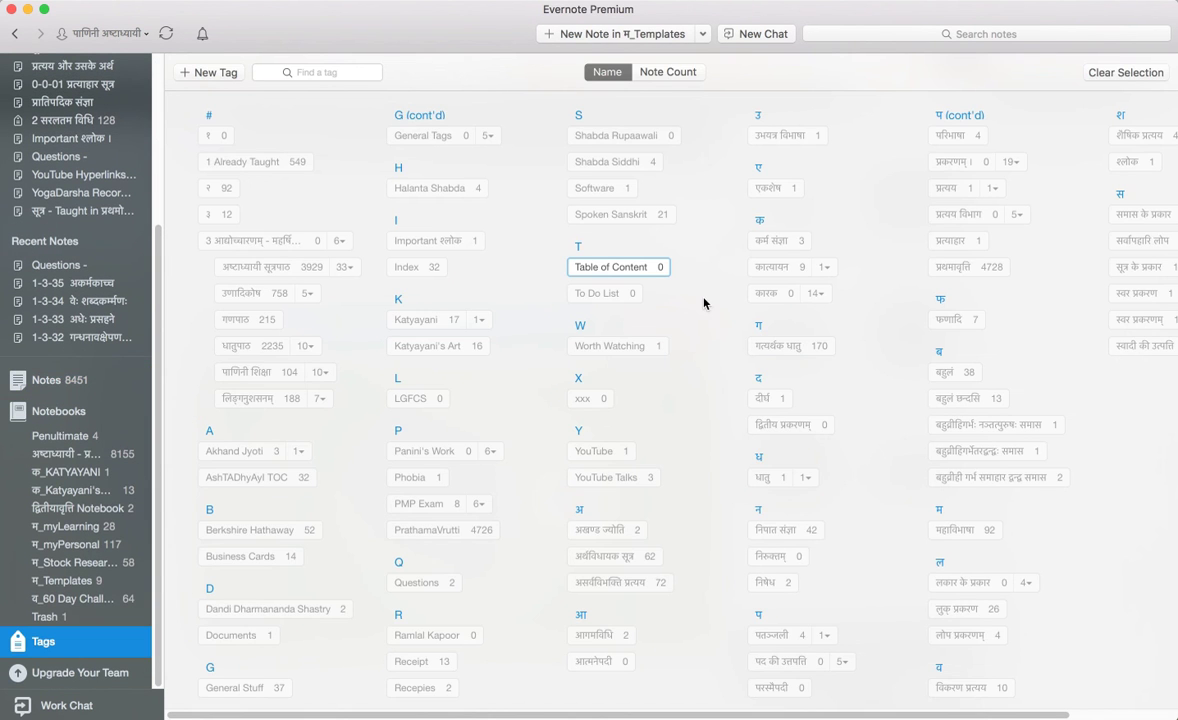
click(999, 31)
text(yoga)
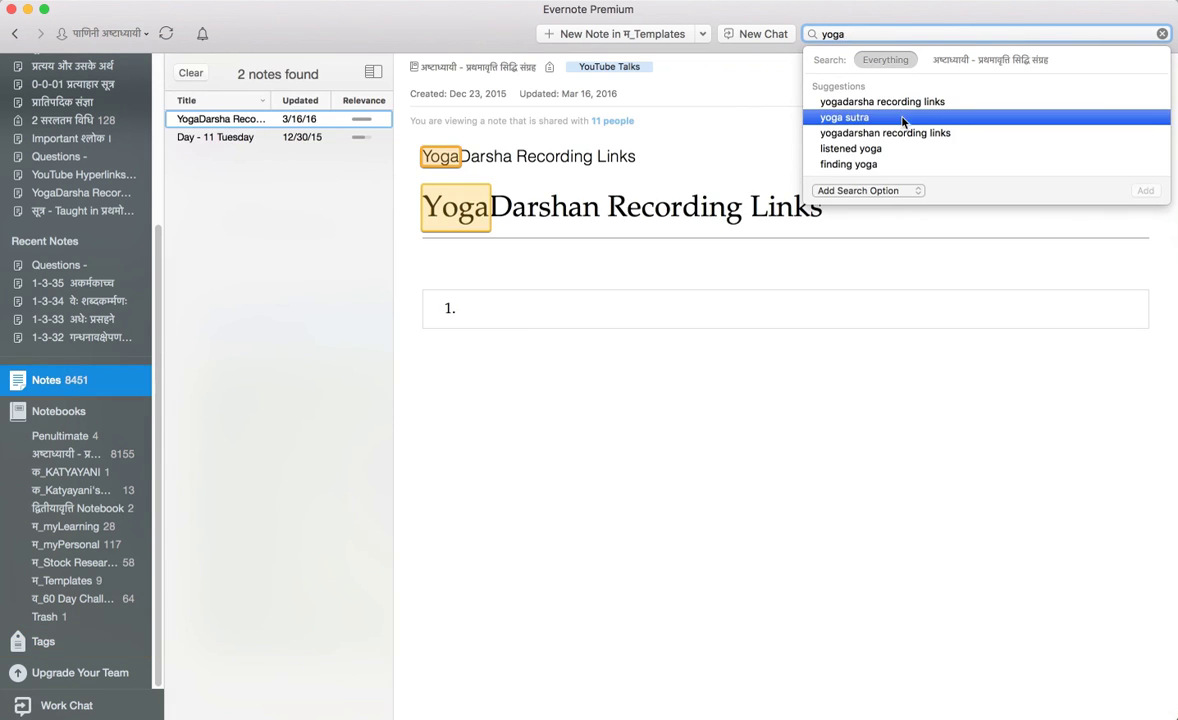
click(903, 117)
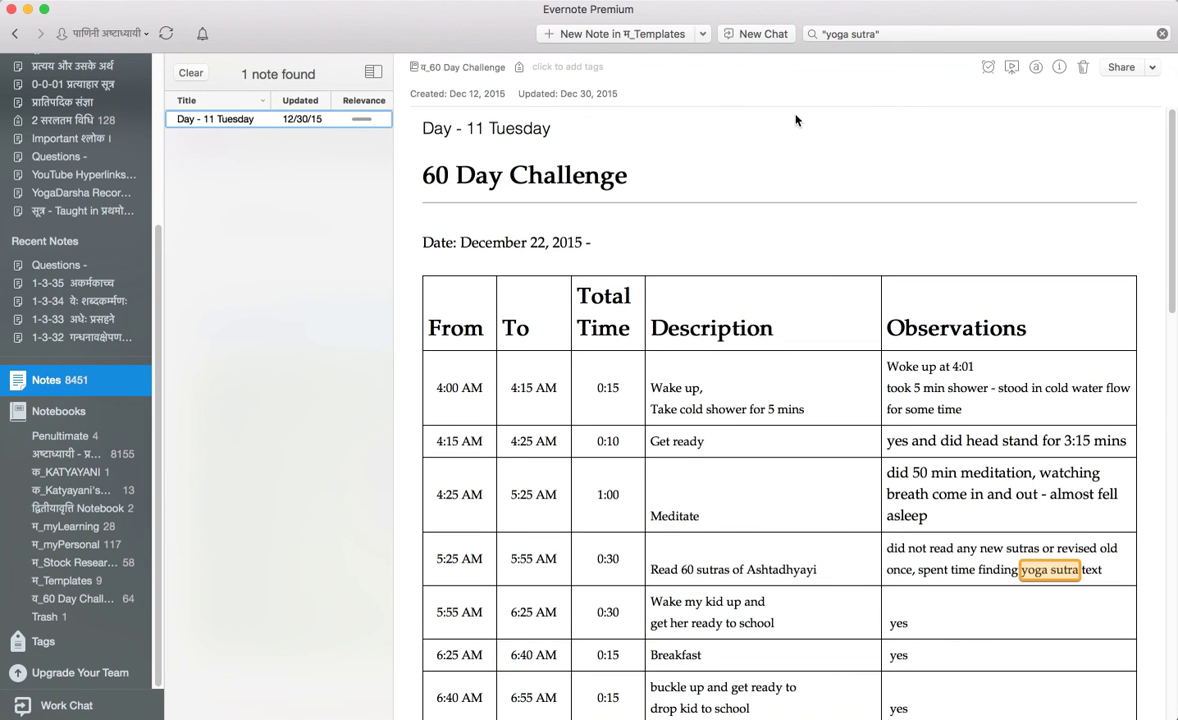
key(Escape)
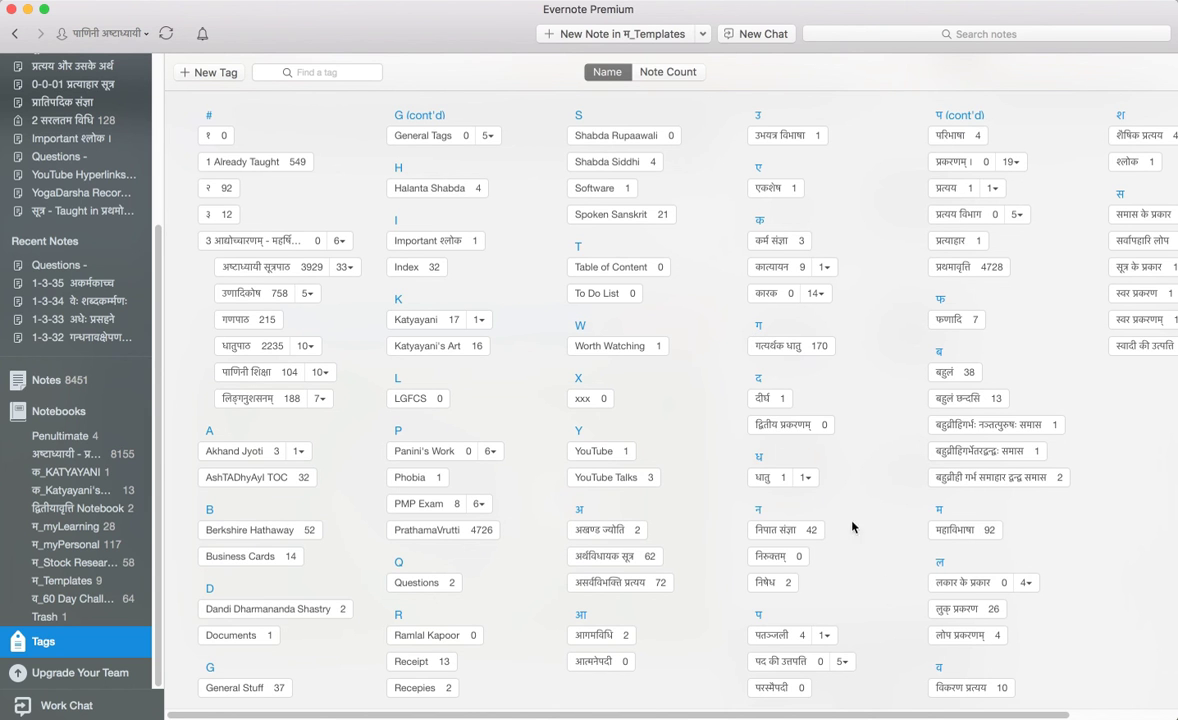
Step: Expand the पतञ्जली tag, open the notes under its sub-tag, and look through the note 01_पातञ्जलयोगसूत्राणि
click(826, 637)
click(786, 670)
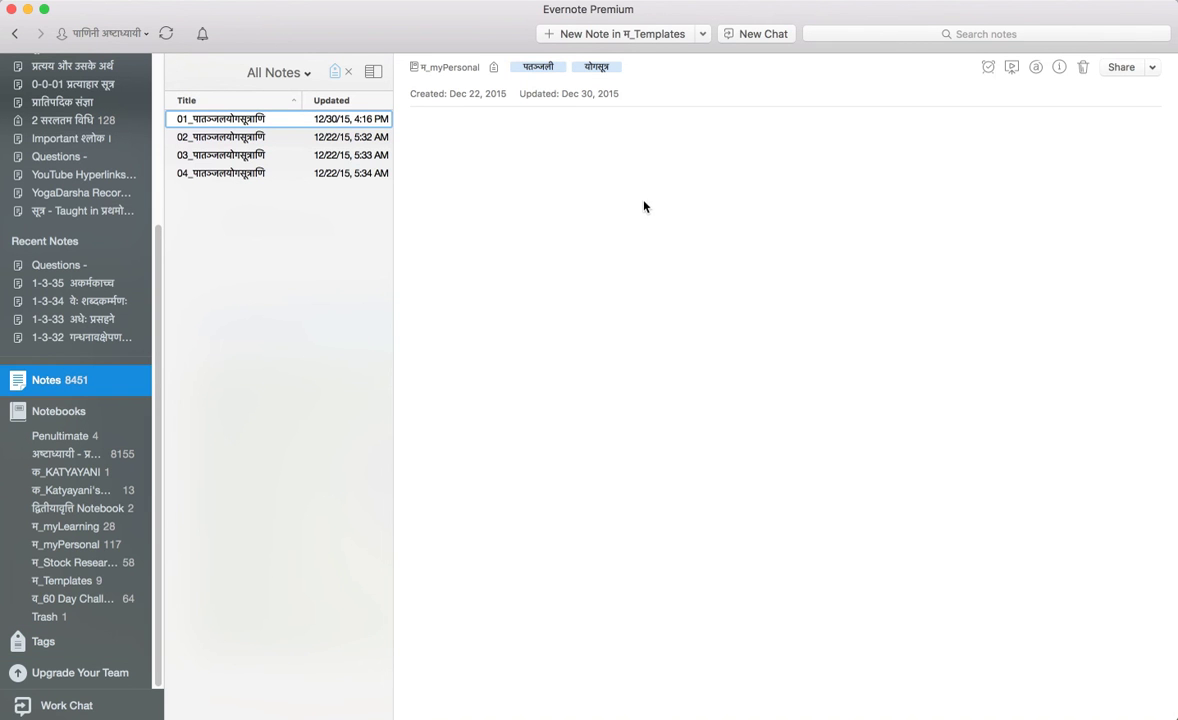
scroll(637, 208, down, 20)
scroll(635, 209, up, 20)
scroll(630, 209, down, 2)
Step: Open the note 02_पातञ्जलयोगसूत्राणि and look through its full text
click(221, 140)
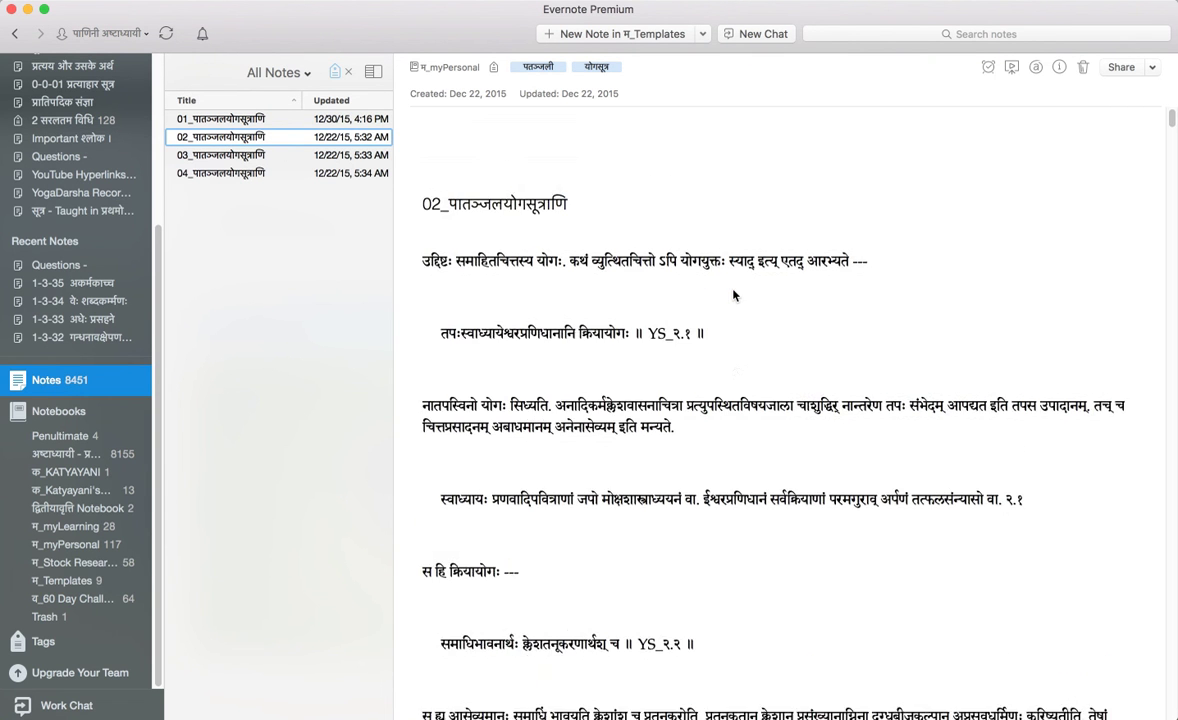
scroll(733, 295, down, 20)
scroll(733, 295, down, 10)
scroll(733, 295, up, 20)
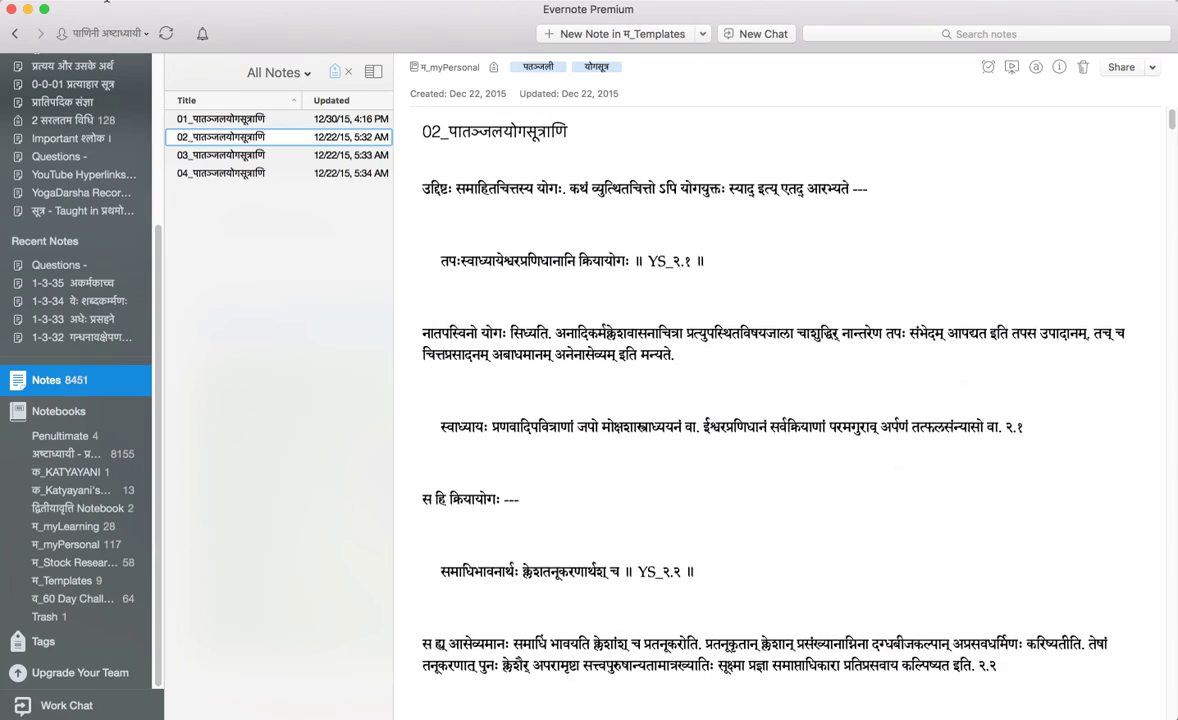
Step: Open the AshTADhyAyI shortcut and browse its notes one by one from 1-1-01 to 1-1-08
scroll(95, 157, up, 5)
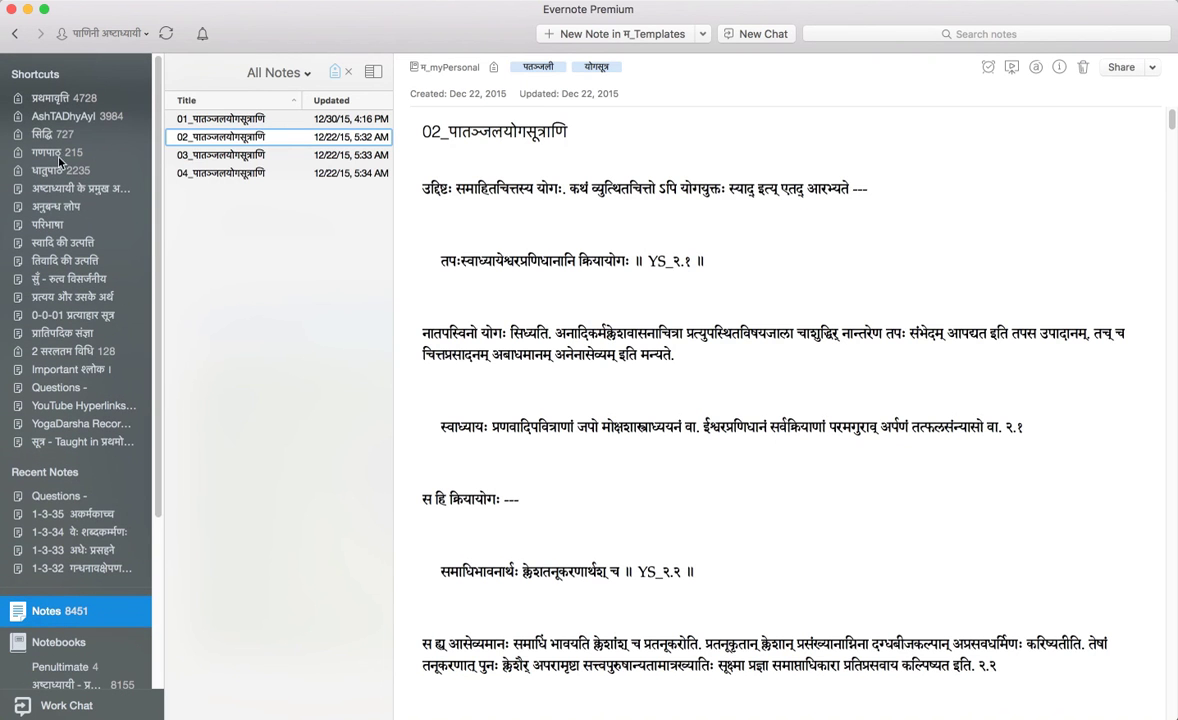
click(80, 124)
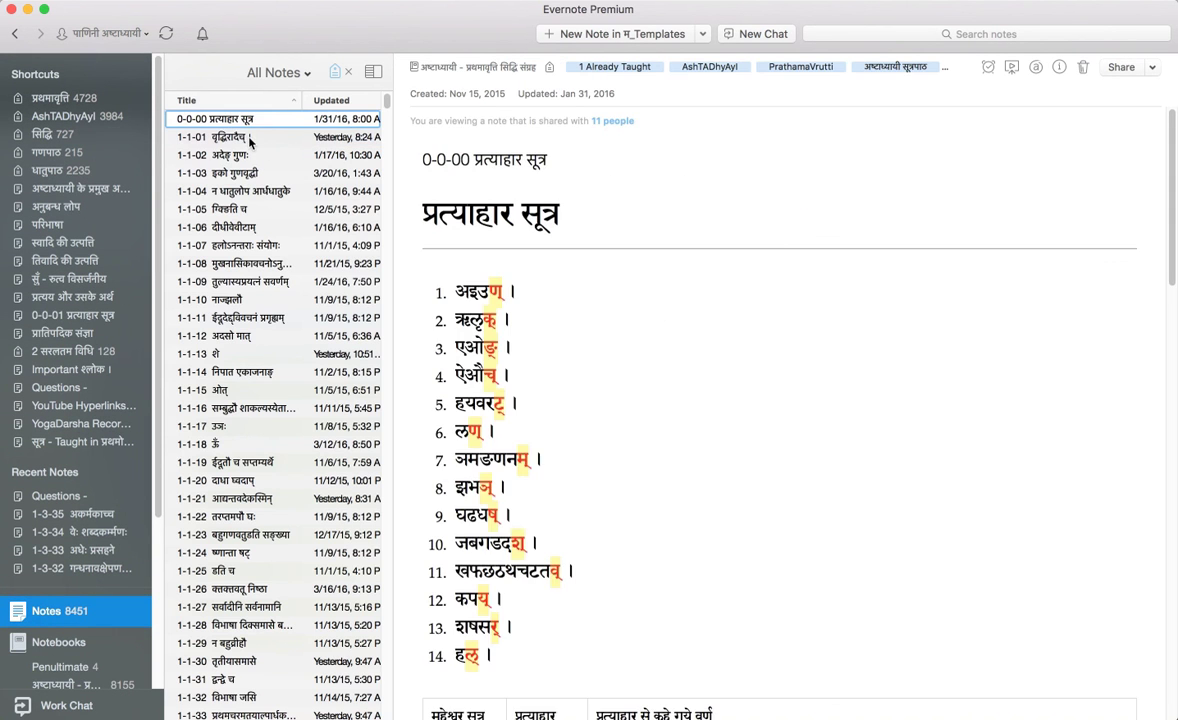
click(258, 137)
click(236, 157)
key(Down)
key(Down)
key(Down)
key(Down)
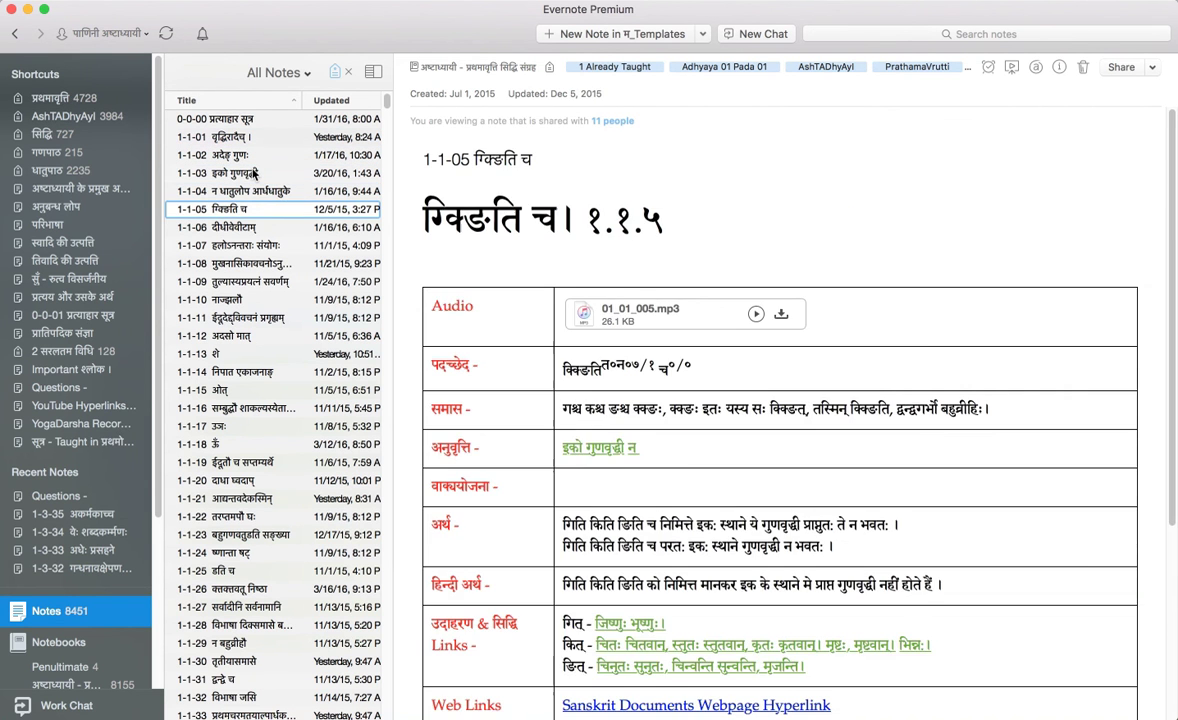
key(Down)
key(Down)
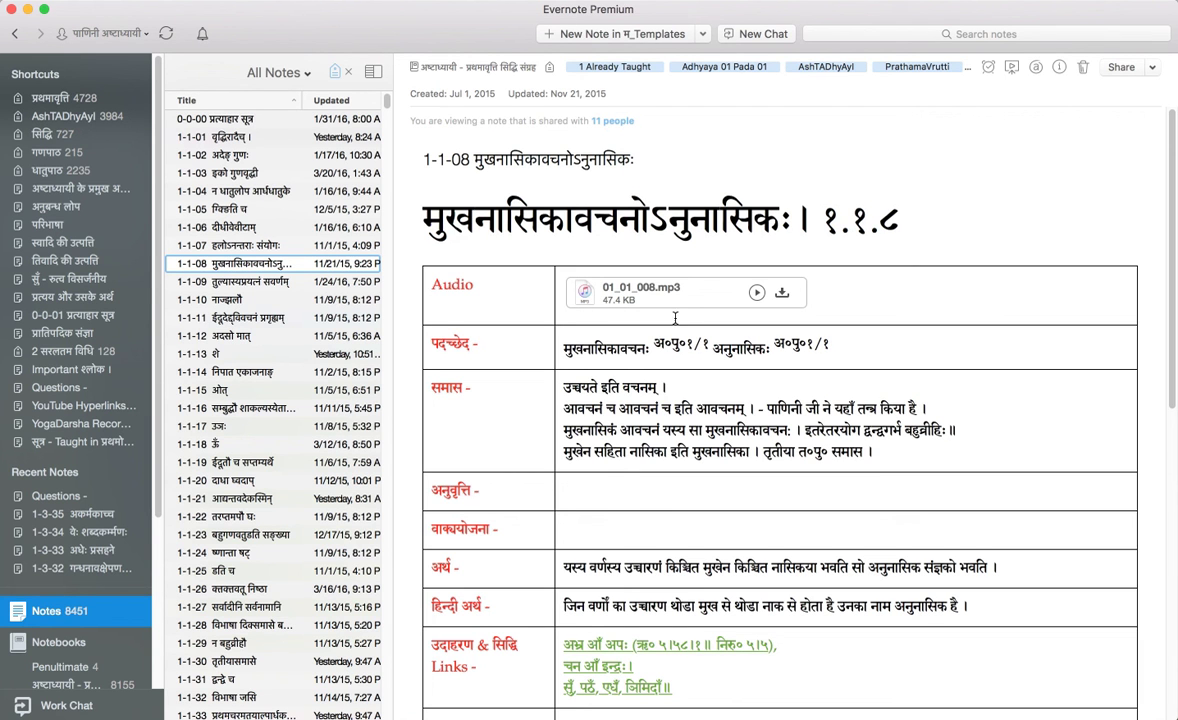
Step: Check the context commands of the note 1-1-08, dismiss them, and open the note 1-1-04
right_click(1037, 131)
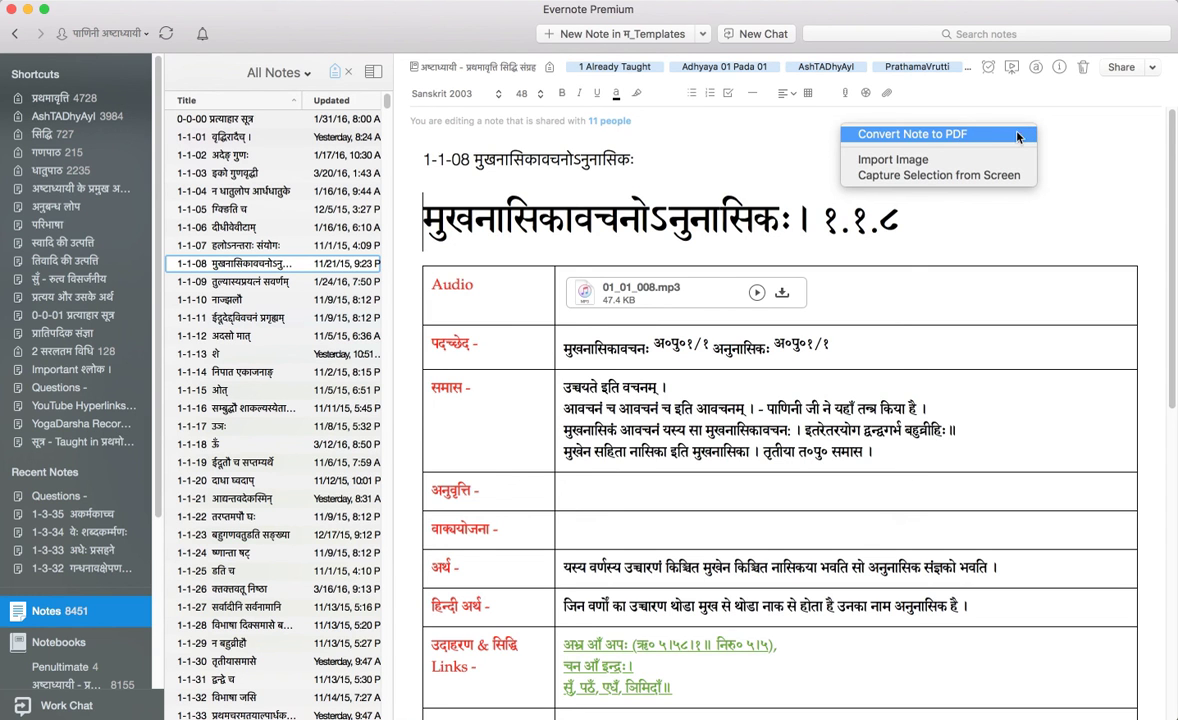
click(1065, 147)
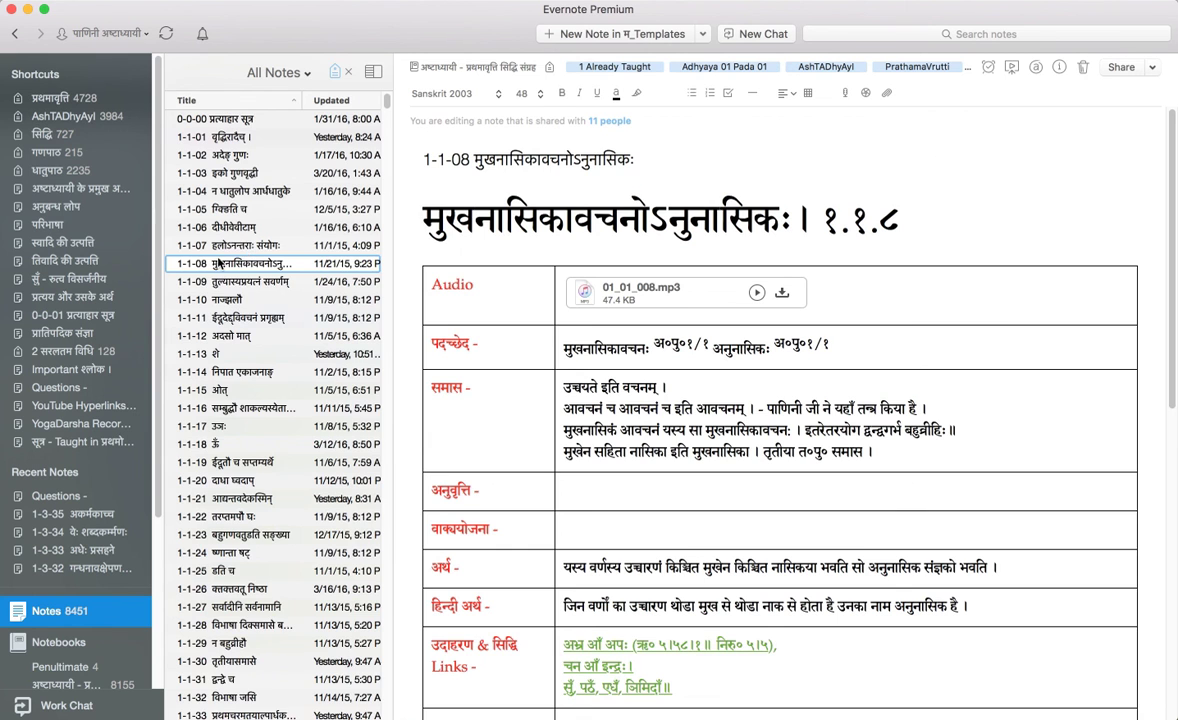
click(277, 193)
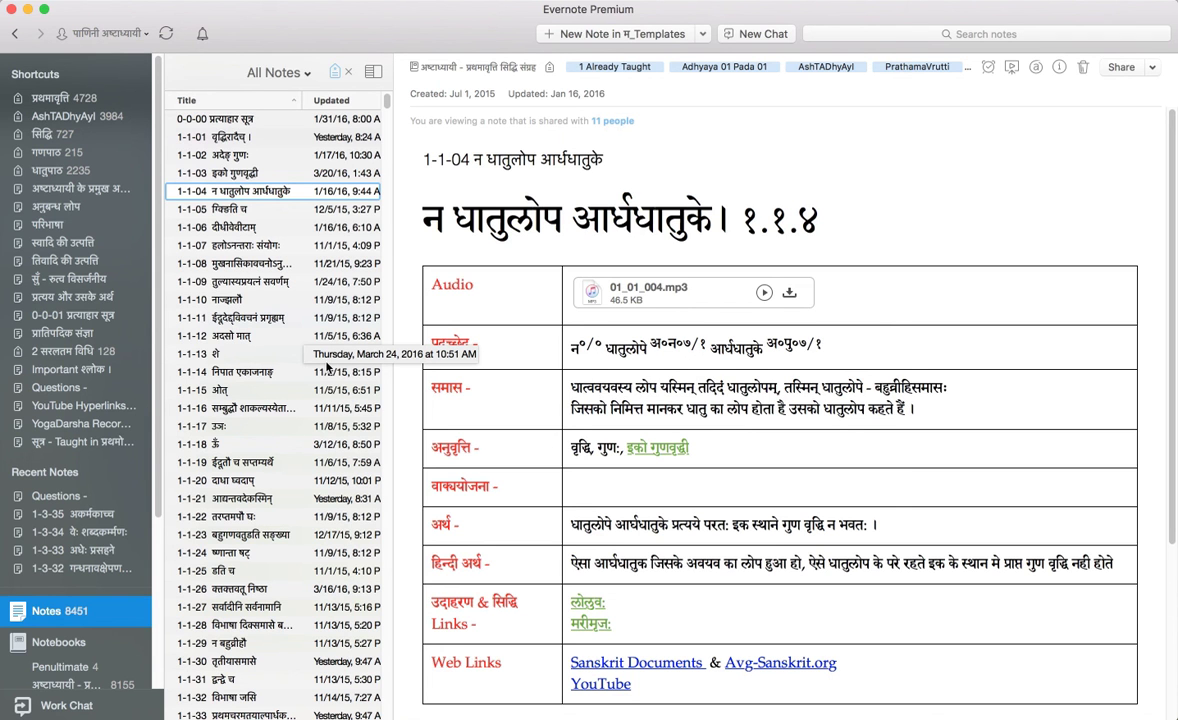
Step: Switch to Apple Notes and examine the content of the imported note 1-1-01
key(super+Tab)
key(super+Tab)
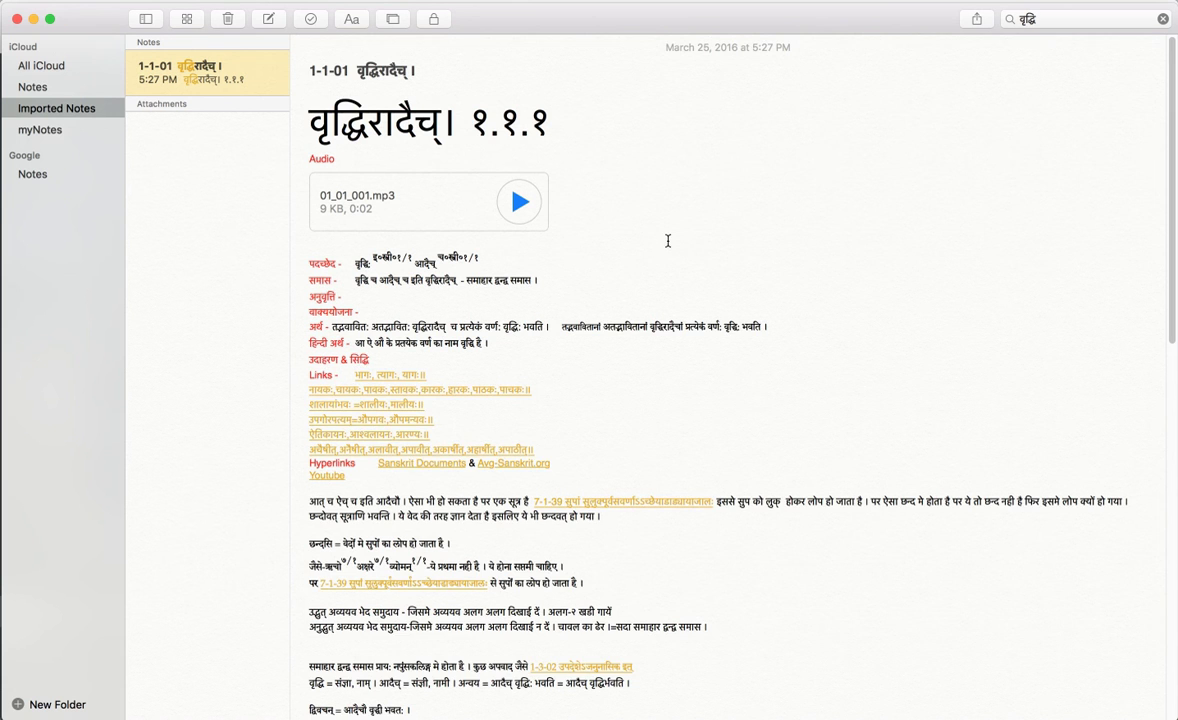
scroll(640, 240, down, 2)
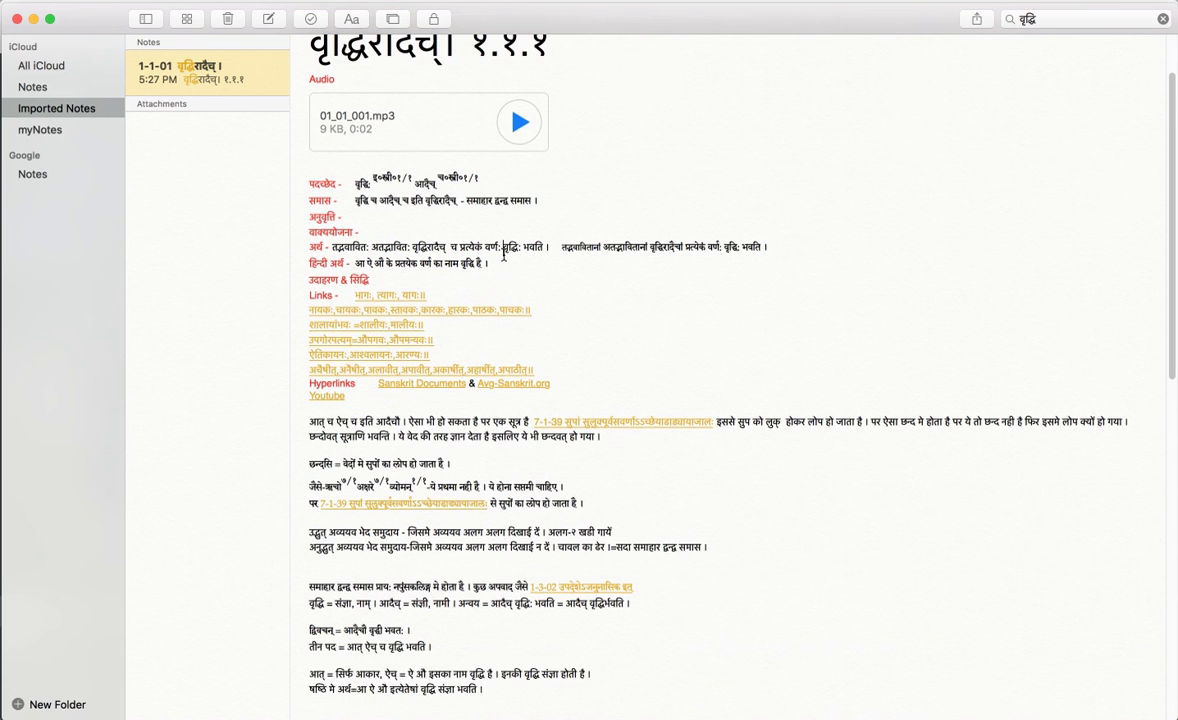
Step: Look through the imported note 1-1-01 from its title to its last lines and back
key(super+Down)
key(super+Up)
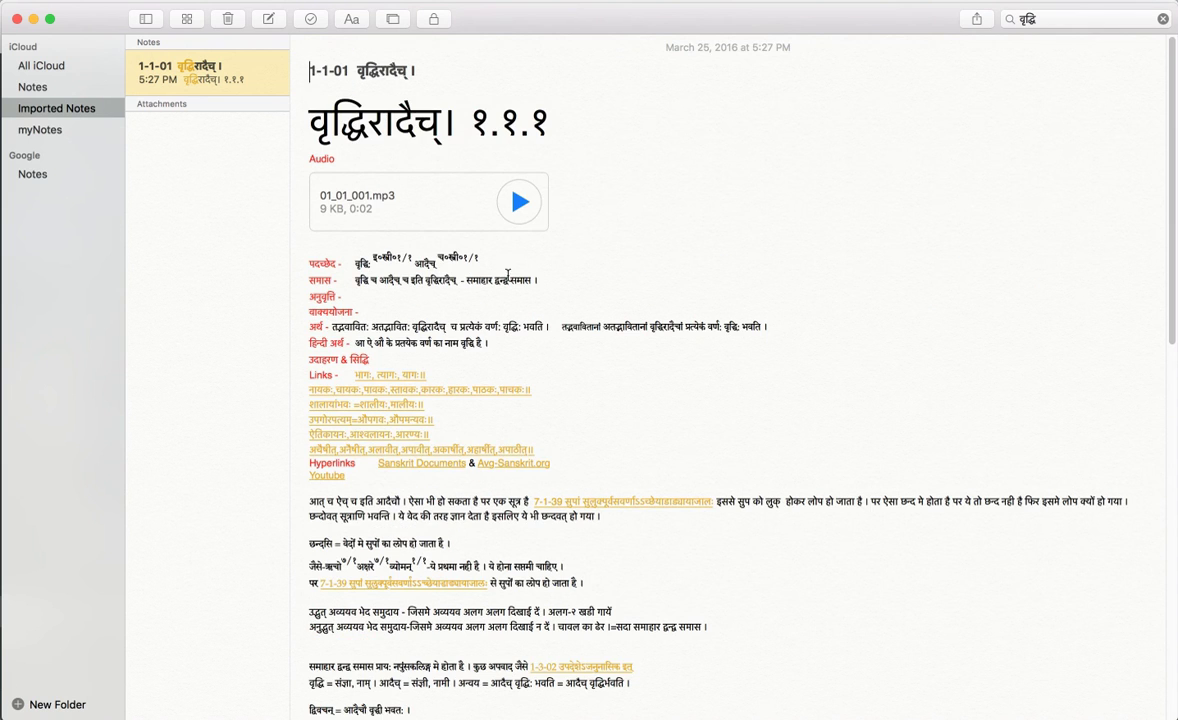
scroll(663, 397, down, 2)
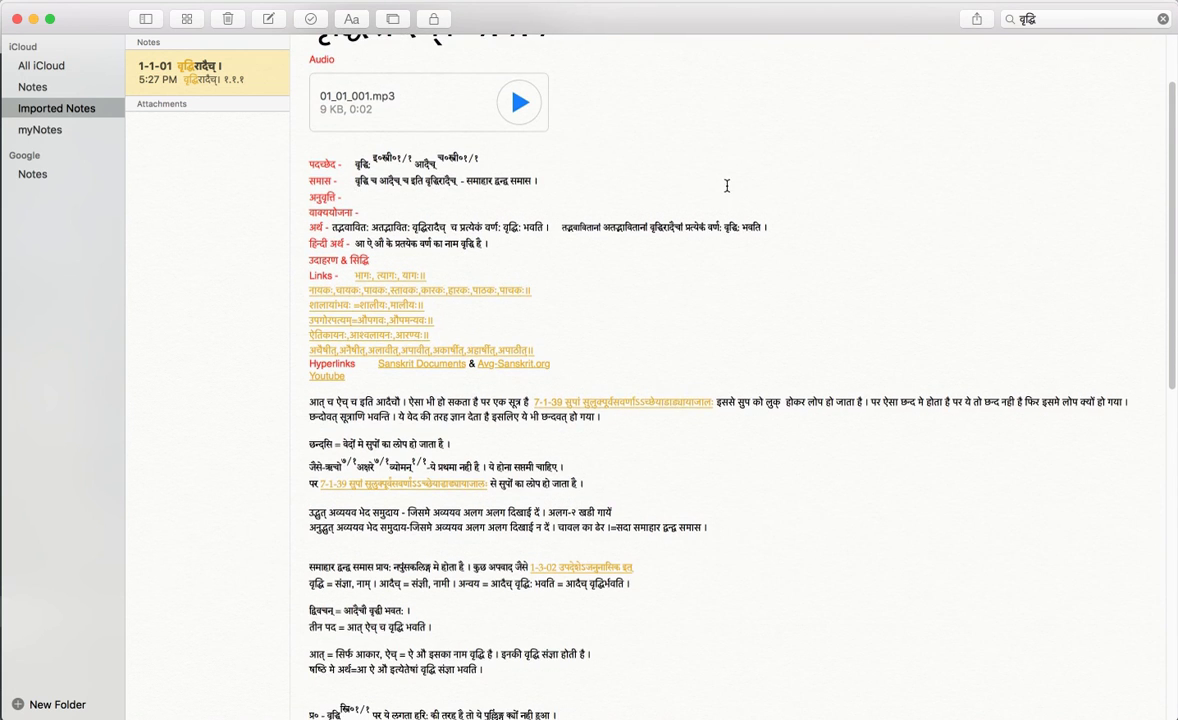
scroll(726, 184, down, 9)
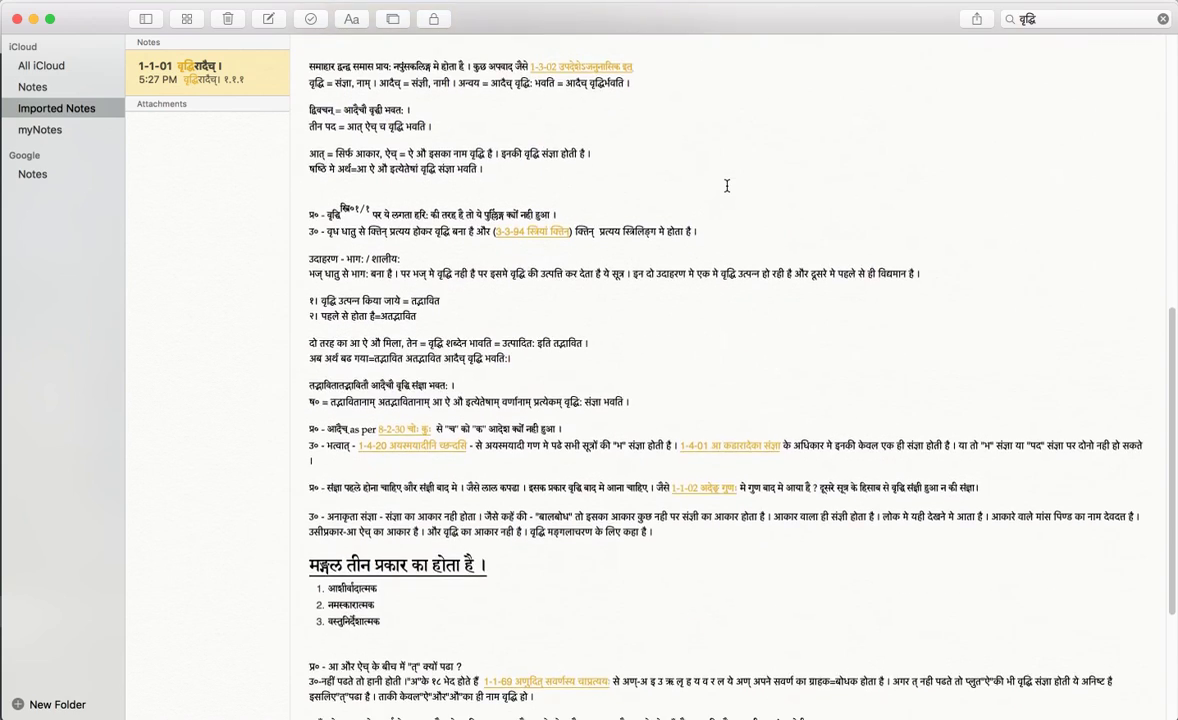
scroll(726, 184, up, 10)
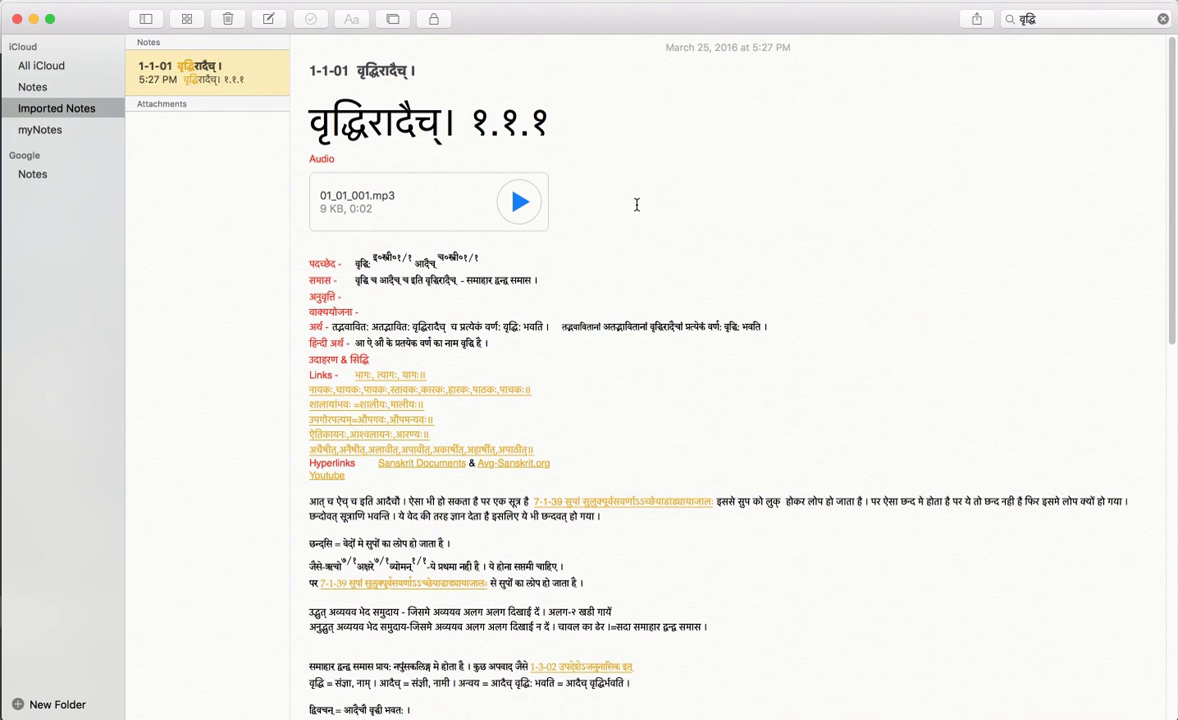
key(Up)
key(Up)
key(Up)
key(super+Down)
key(super+Up)
click(634, 416)
Step: Switch to Safari and look through the Lifehacker article on why Evernote is amazing
key(super+Tab)
key(super+Tab)
scroll(400, 390, down, 2)
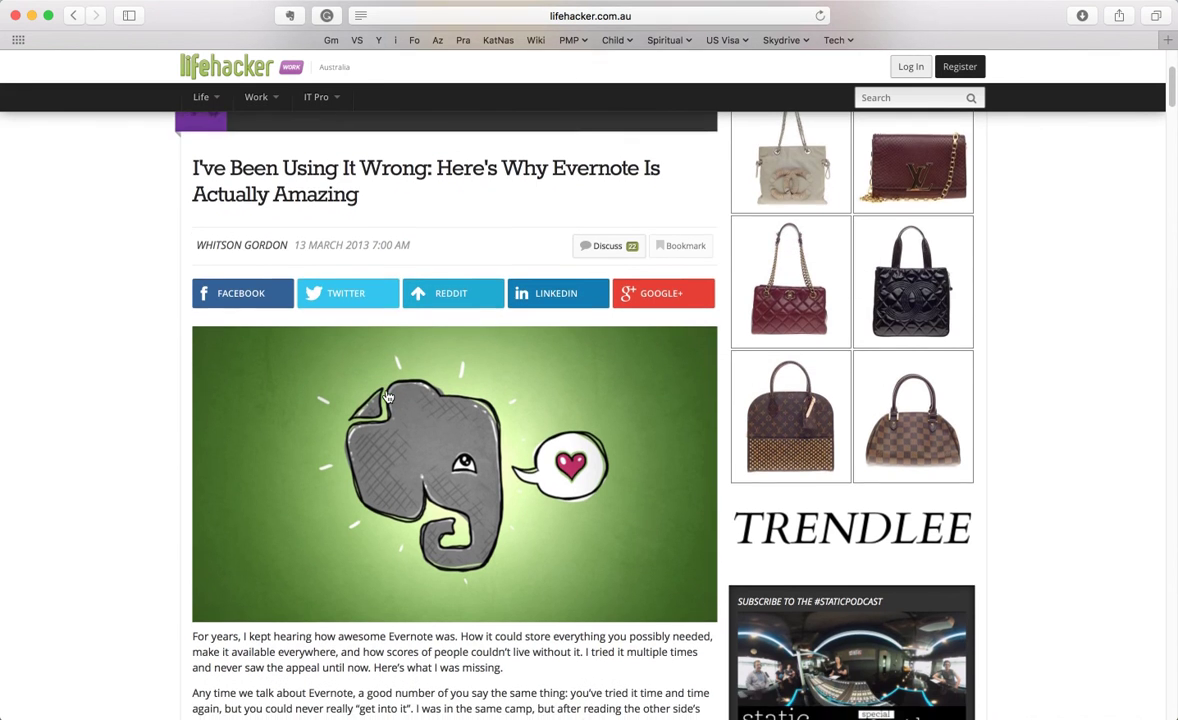
scroll(368, 486, down, 12)
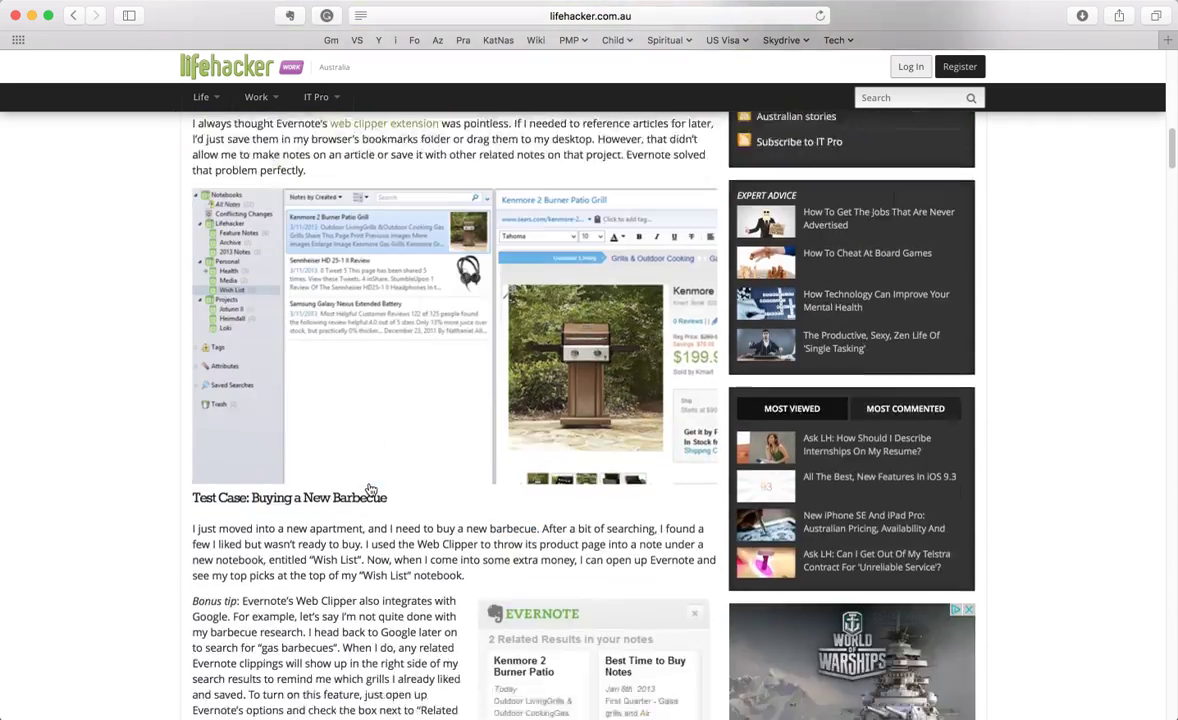
scroll(370, 489, up, 3)
scroll(372, 480, up, 2)
scroll(400, 250, up, 15)
Step: Open Evernote Web Clipper on the page and examine the Article clip preview along the whole text
click(290, 15)
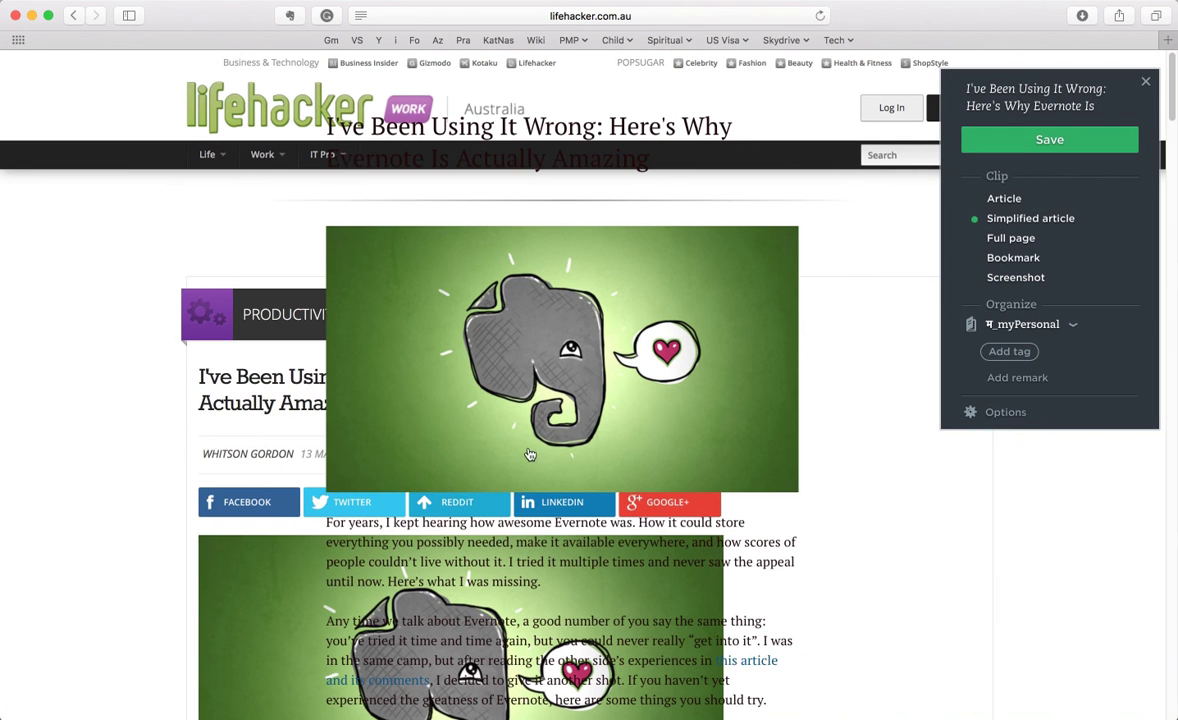
click(1046, 198)
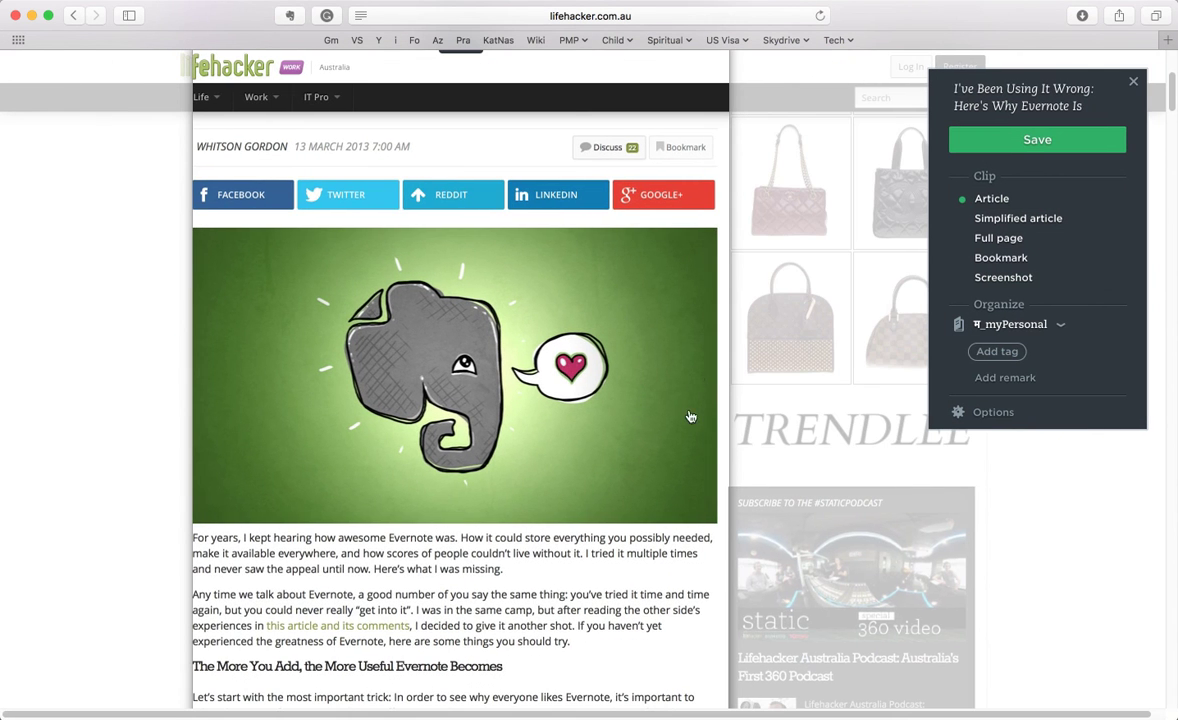
scroll(497, 702, down, 20)
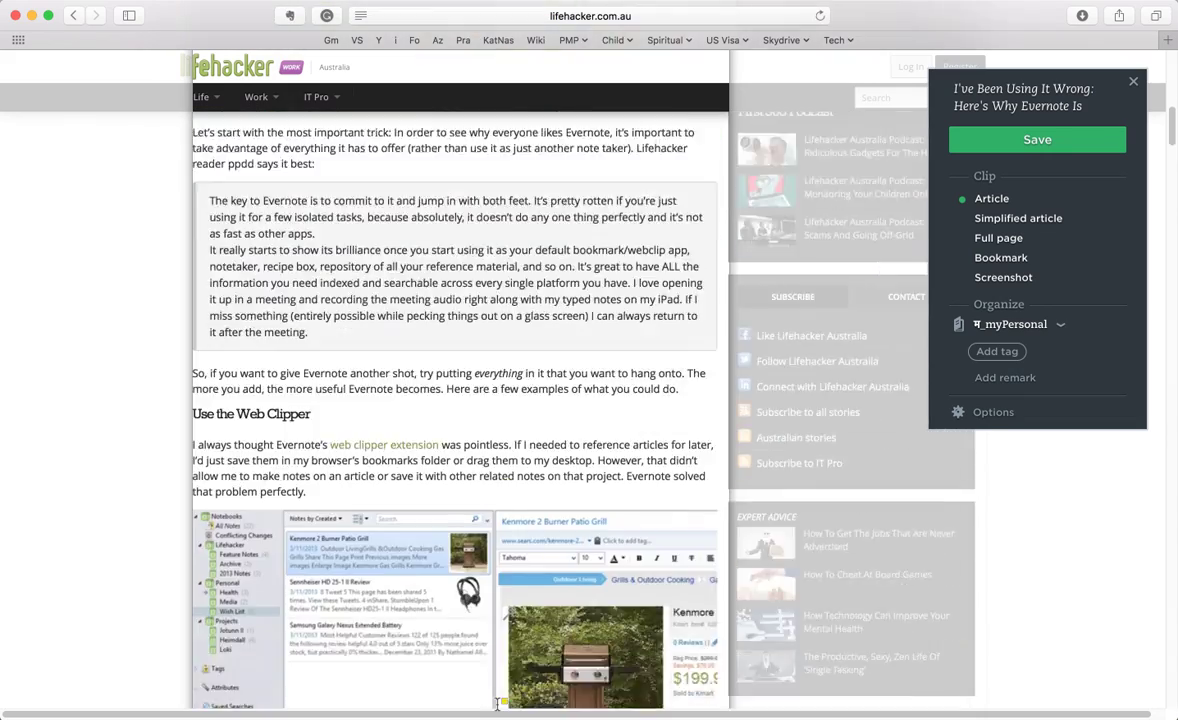
scroll(497, 708, down, 15)
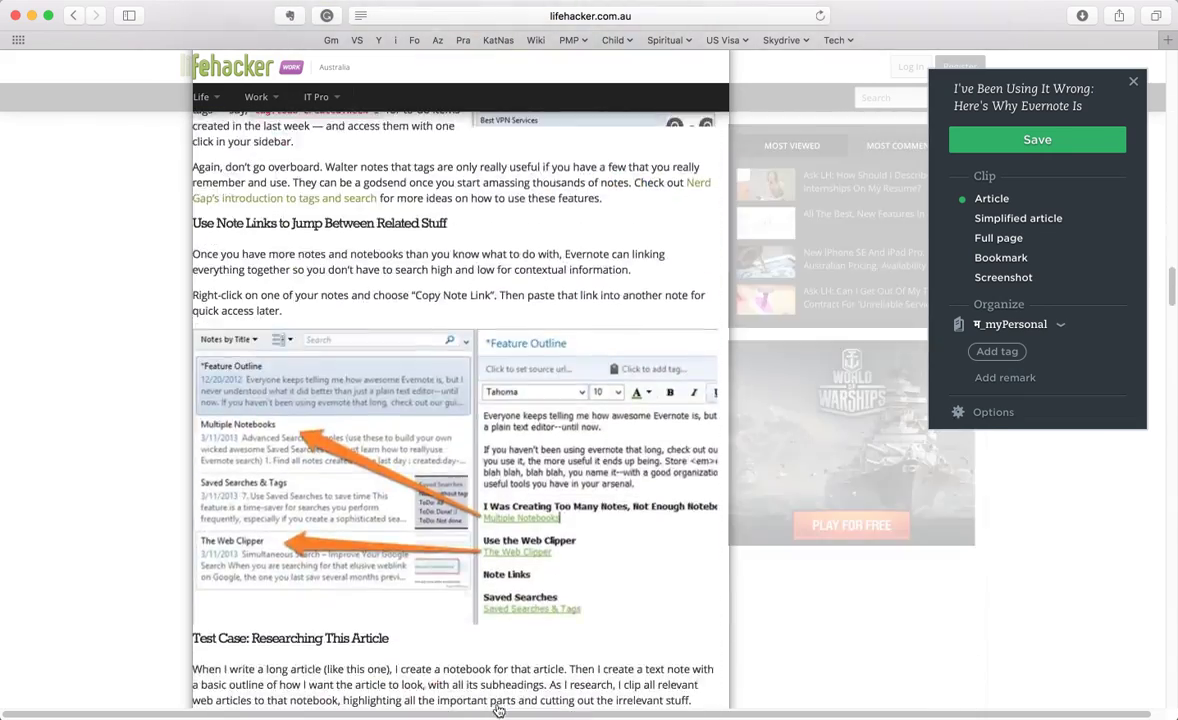
scroll(497, 702, down, 20)
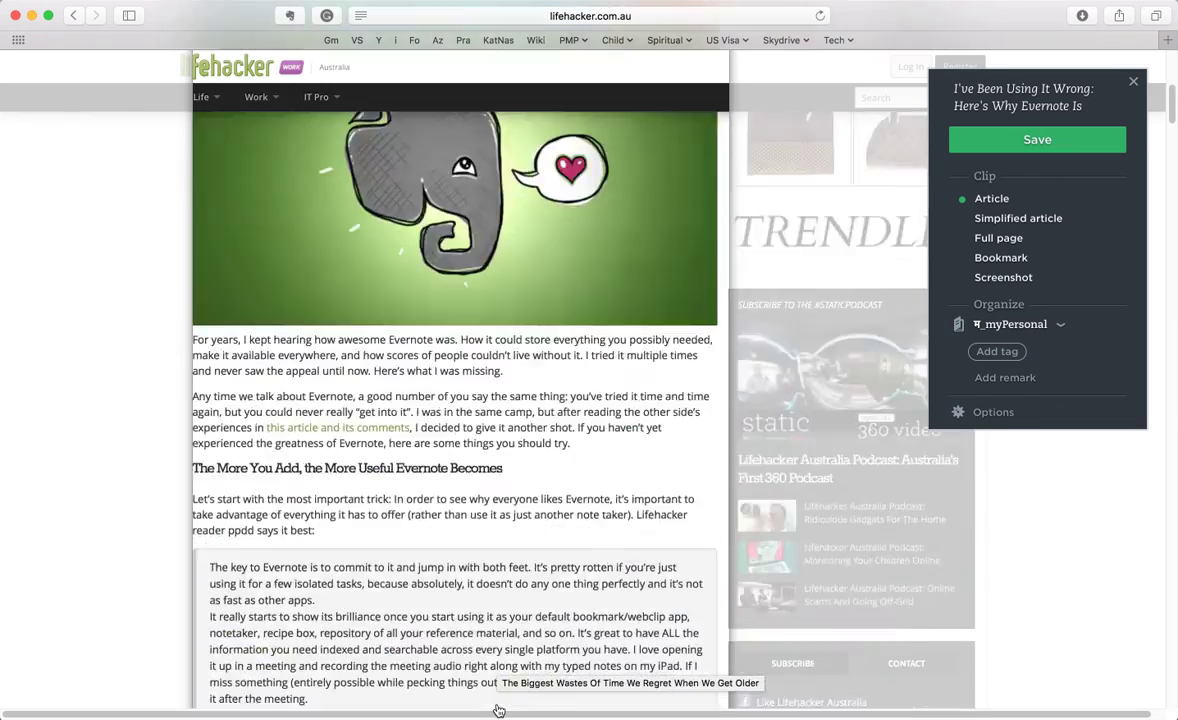
scroll(497, 708, down, 8)
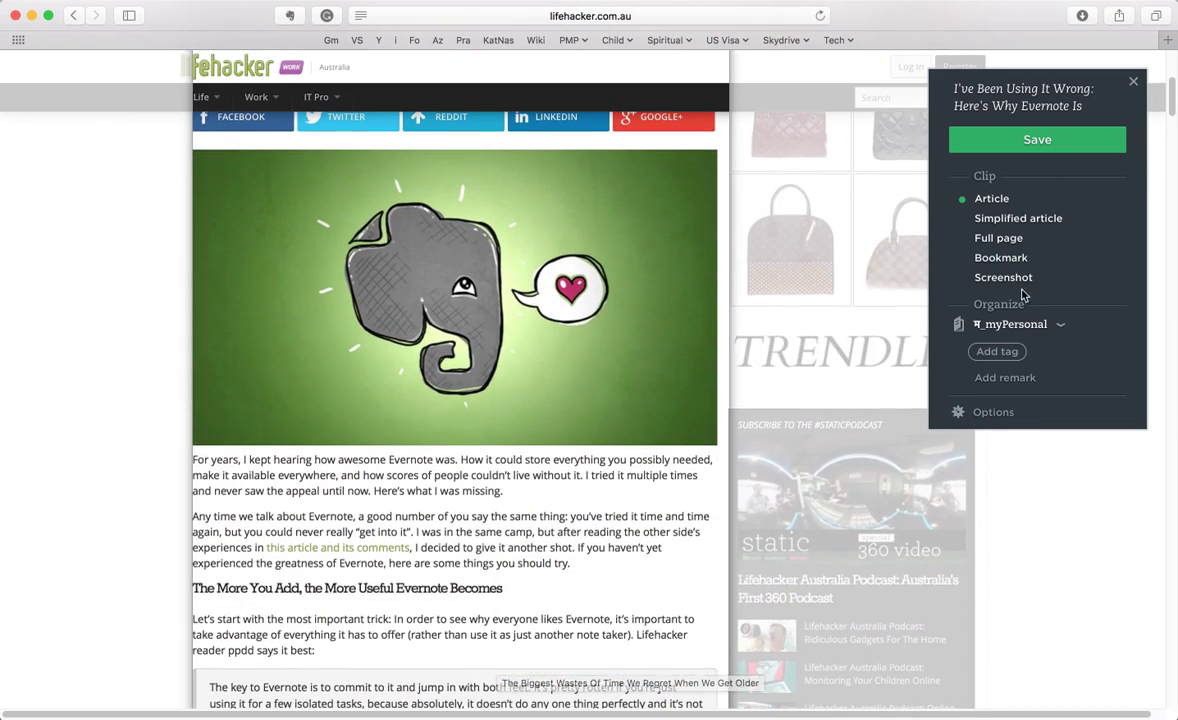
Step: Preview the page as a Simplified article and return the clip format to Article
click(1055, 219)
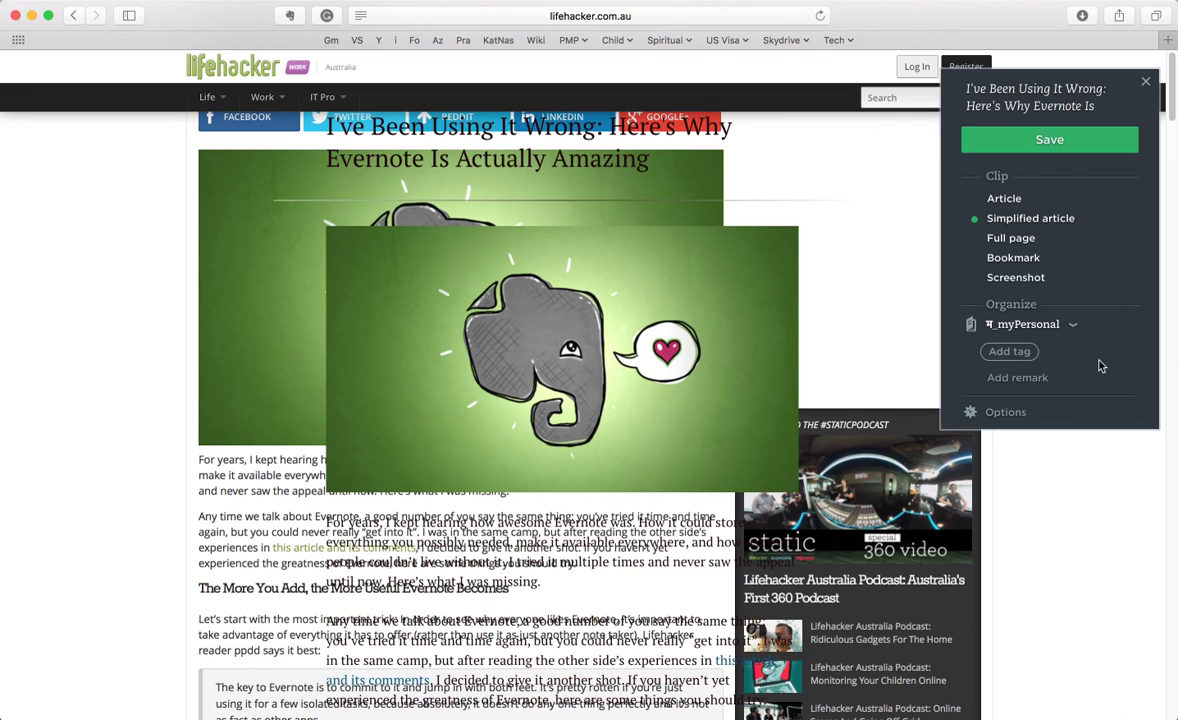
scroll(399, 502, down, 2)
scroll(399, 502, down, 12)
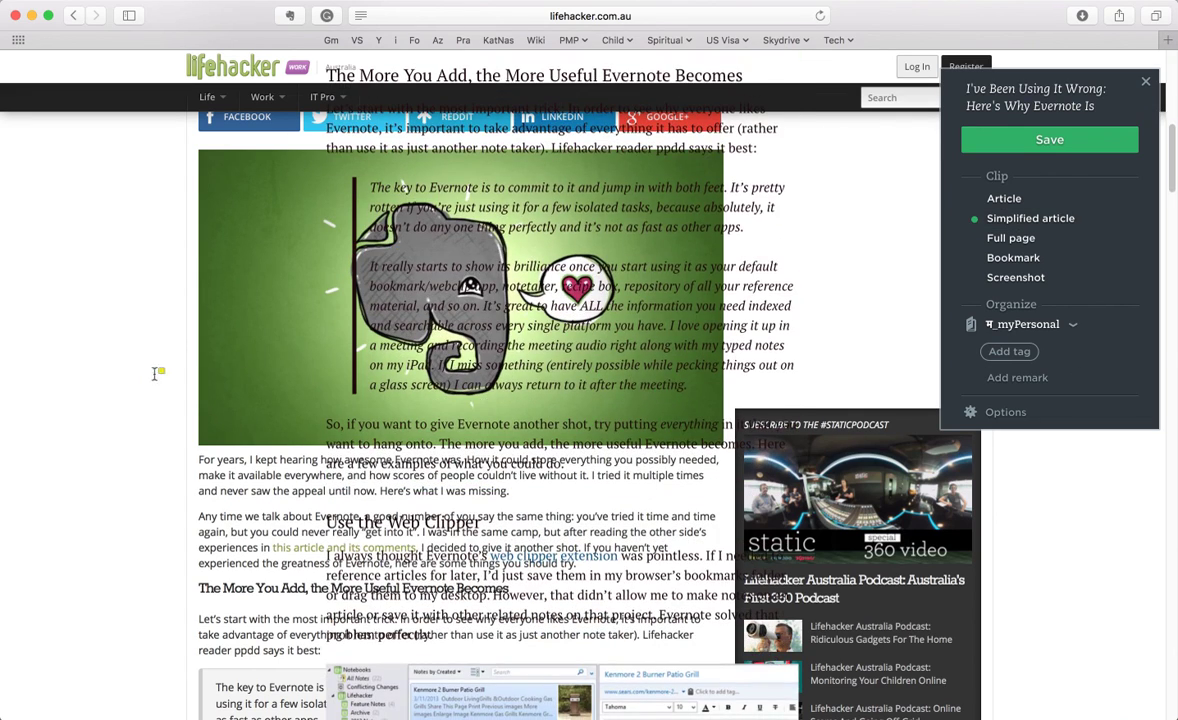
click(1005, 198)
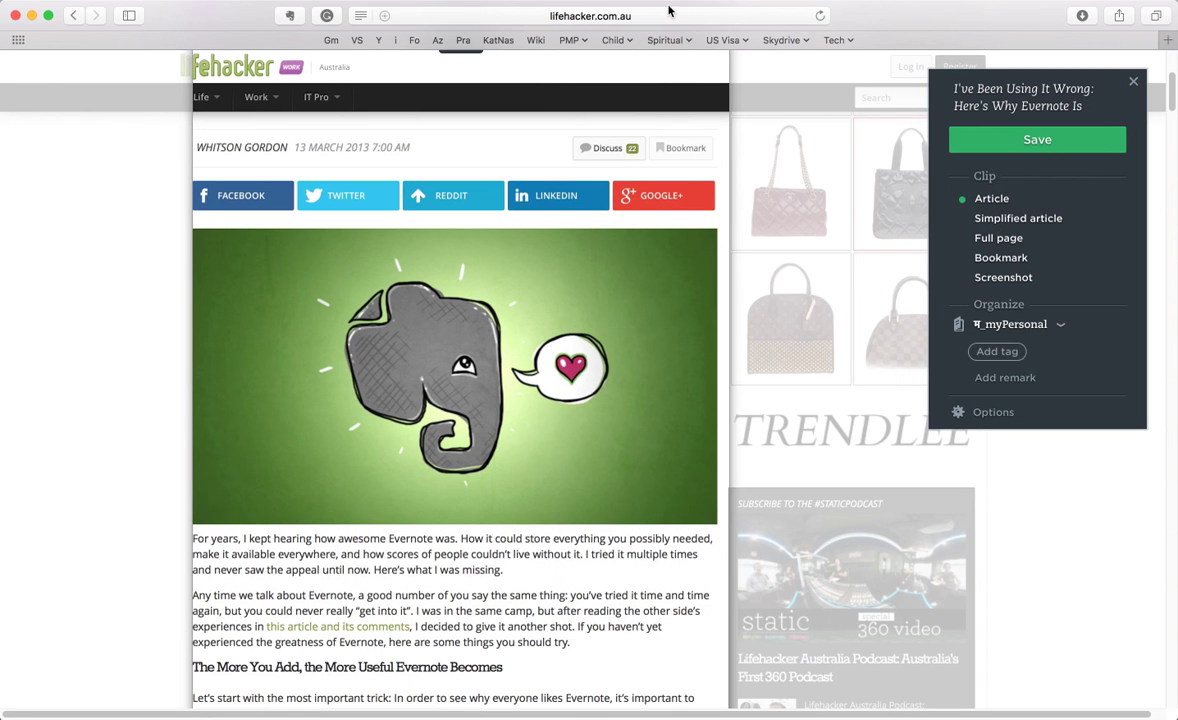
Step: Reload the page, review it in Web Clipper as a Simplified article, and save that clip to Evernote
click(822, 17)
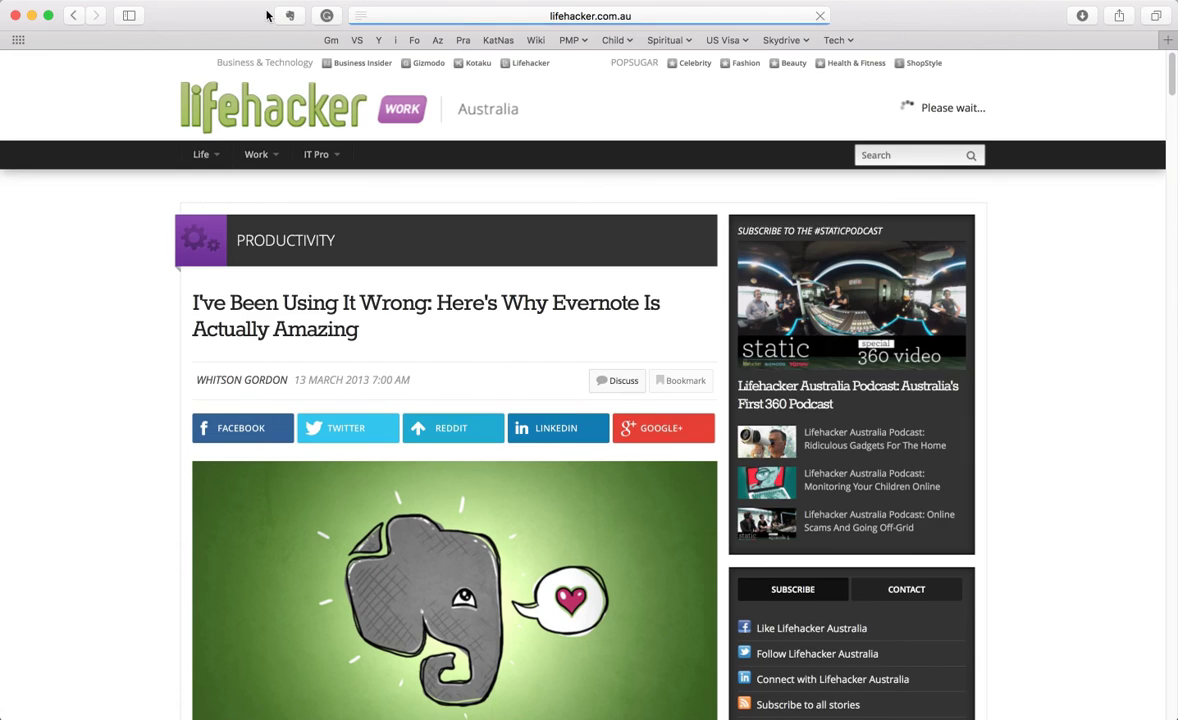
click(289, 15)
click(1062, 219)
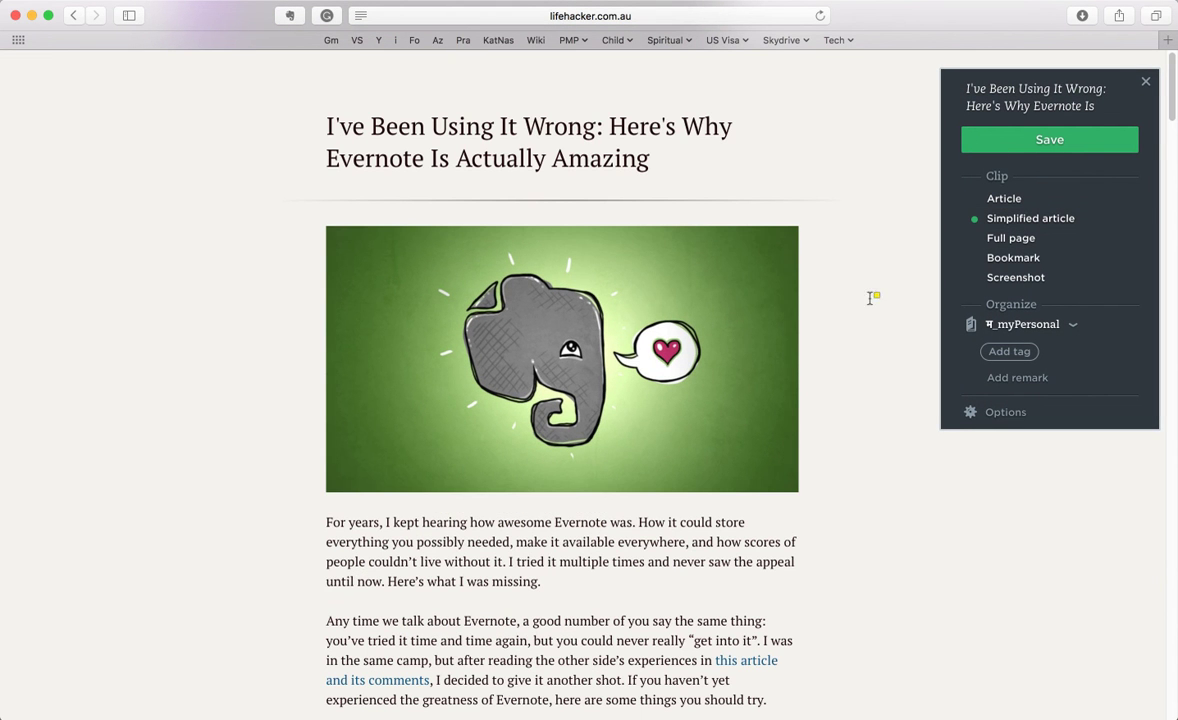
scroll(894, 237, down, 10)
scroll(894, 238, down, 20)
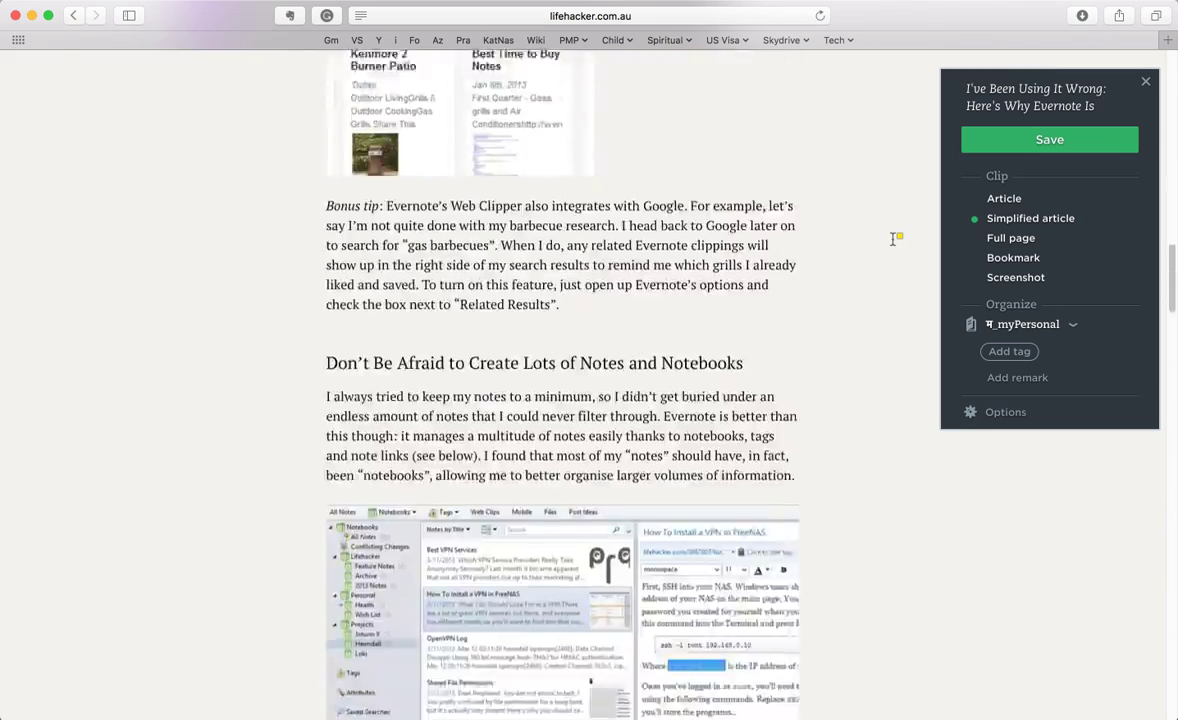
scroll(894, 238, down, 20)
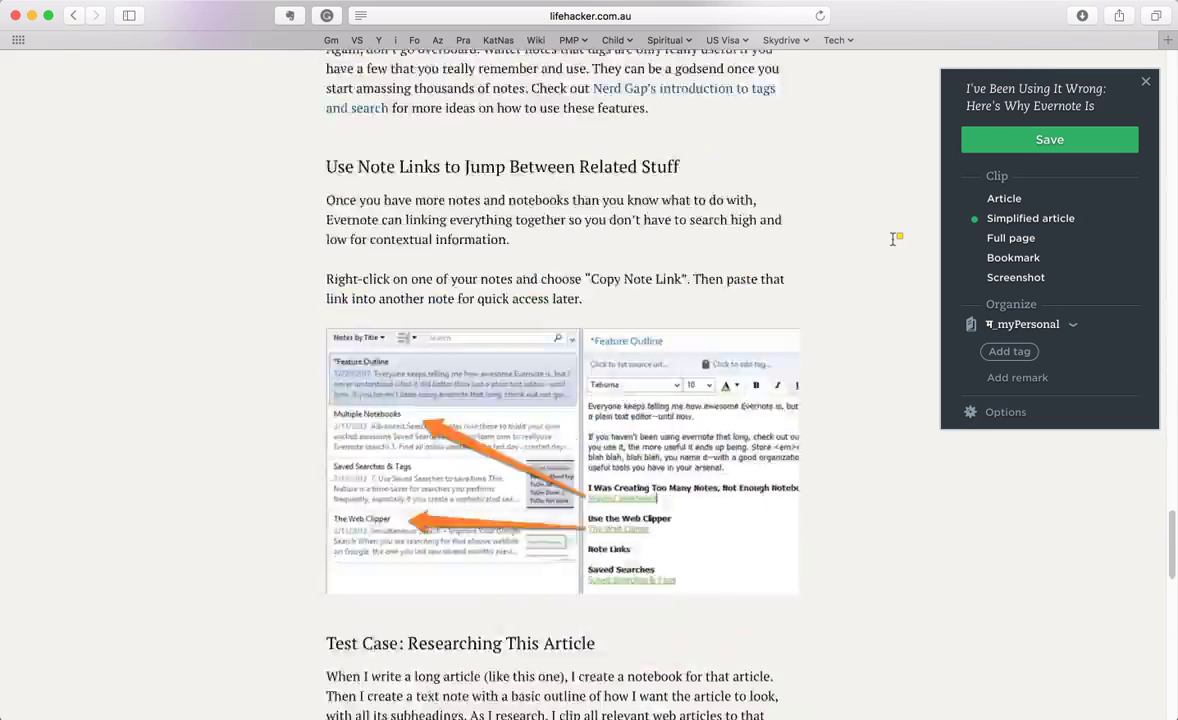
scroll(894, 238, down, 7)
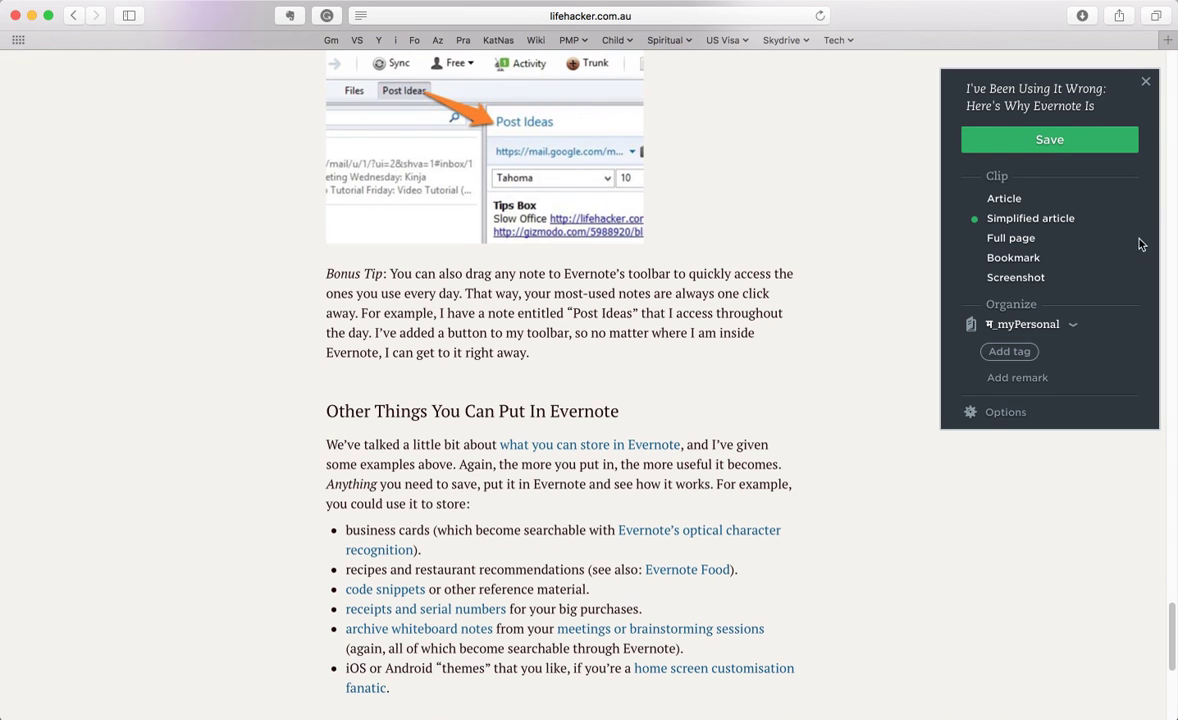
click(1042, 141)
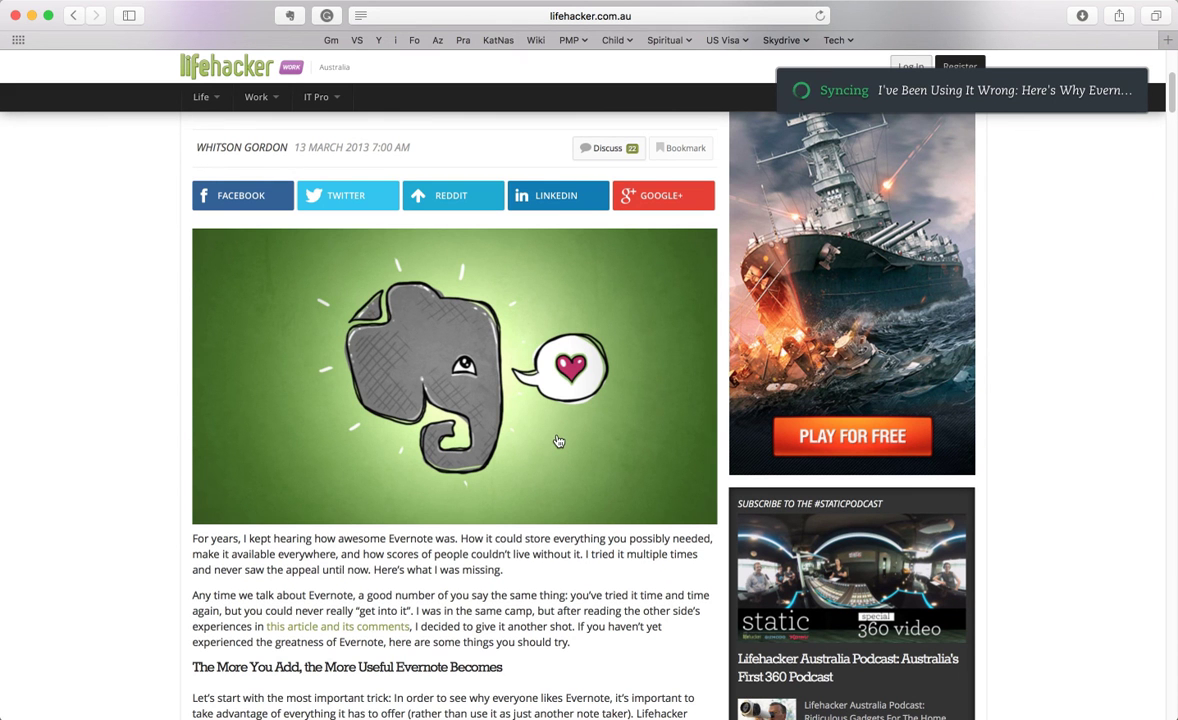
Step: Switch to Evernote and open the note 1-1-12 अदसो मात्
key(super+Tab)
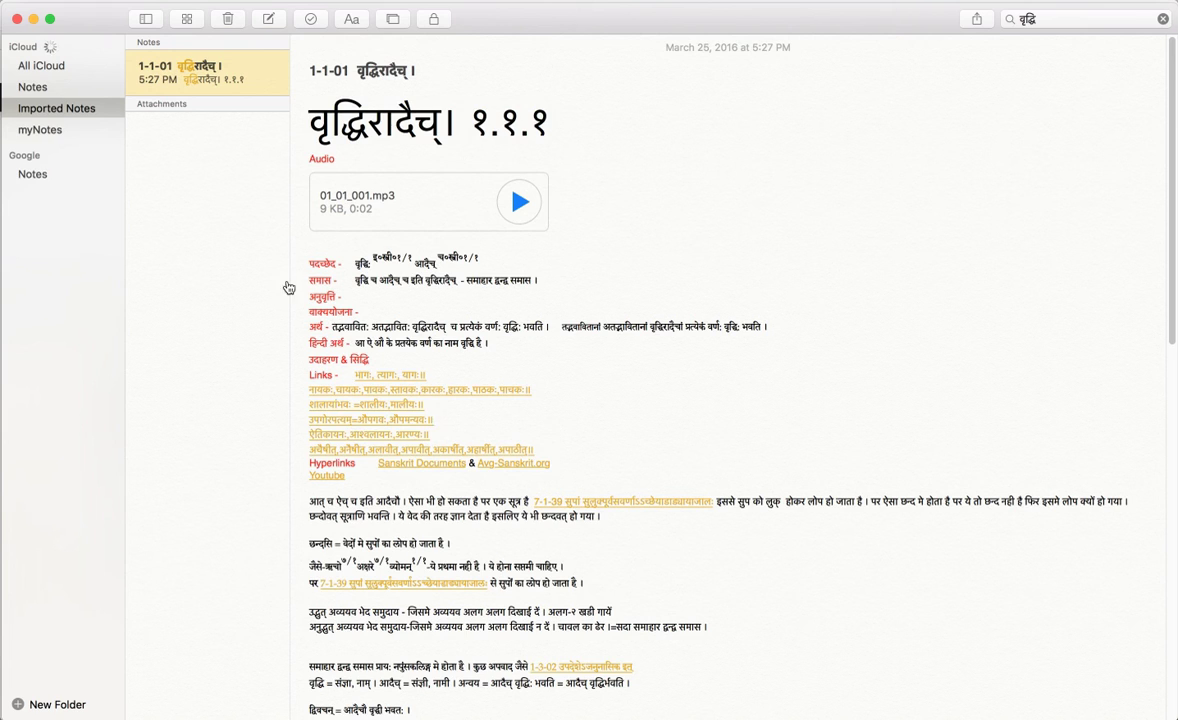
key(super+Tab)
key(super+Tab)
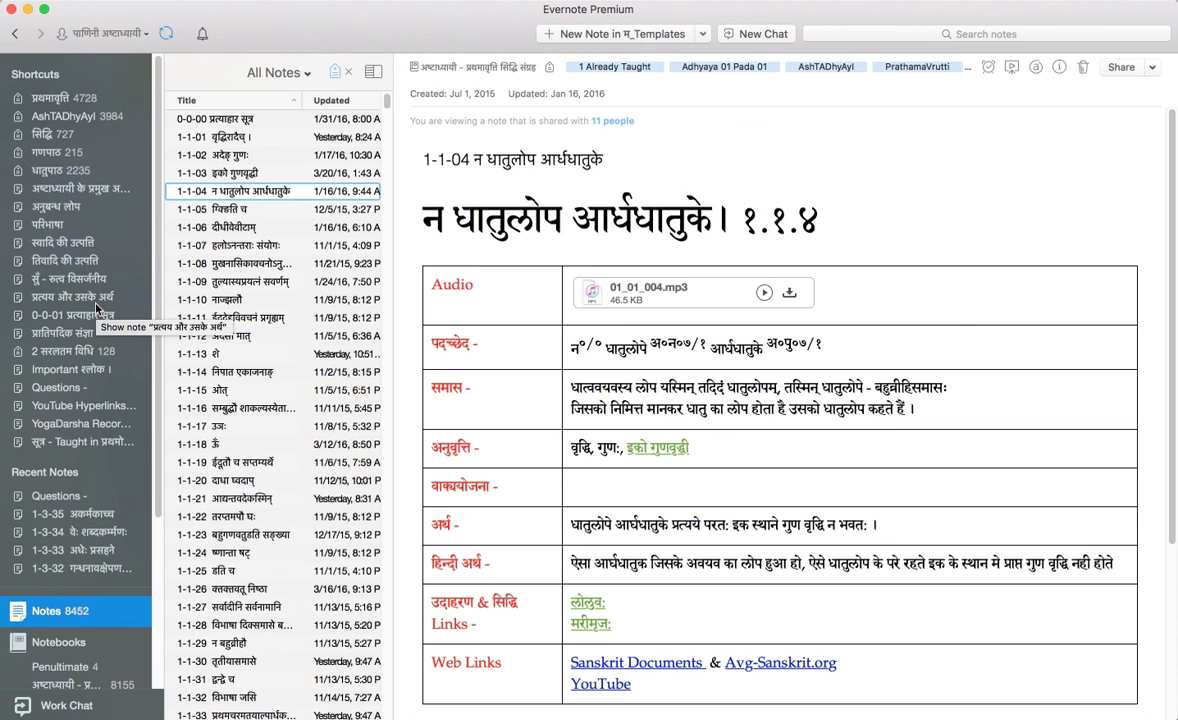
click(307, 335)
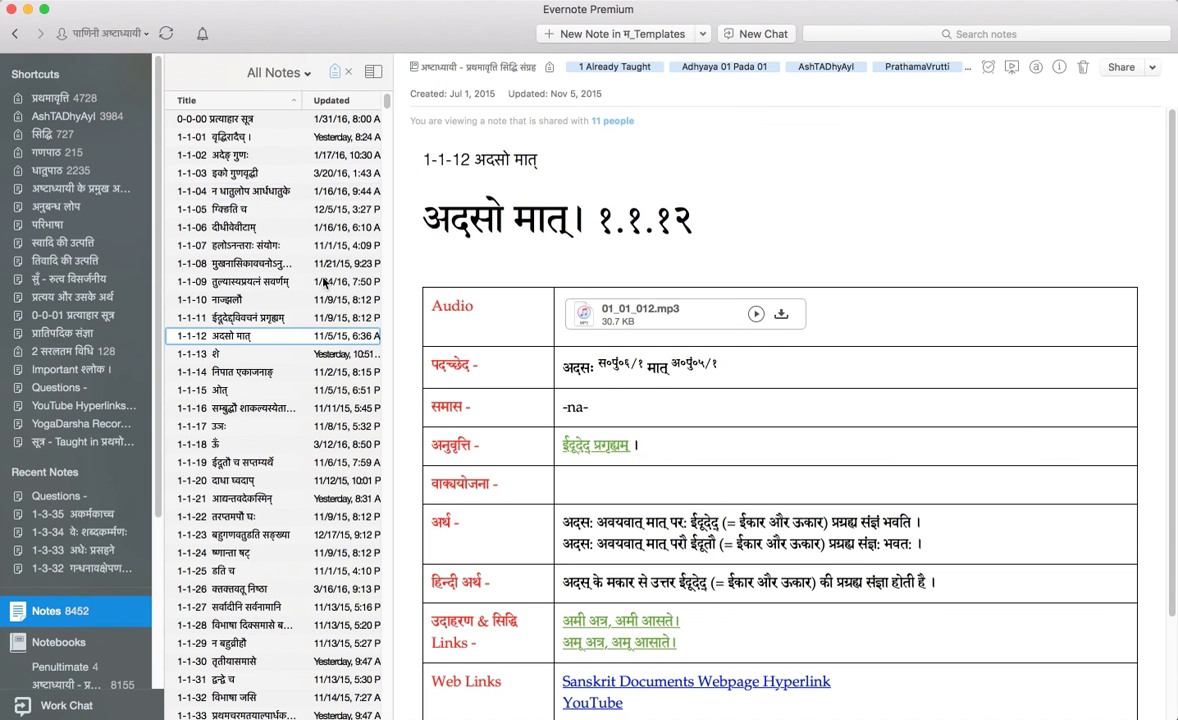
Step: Switch to Apple Notes and review the formatting of the imported note 1-1-01
key(super+Tab)
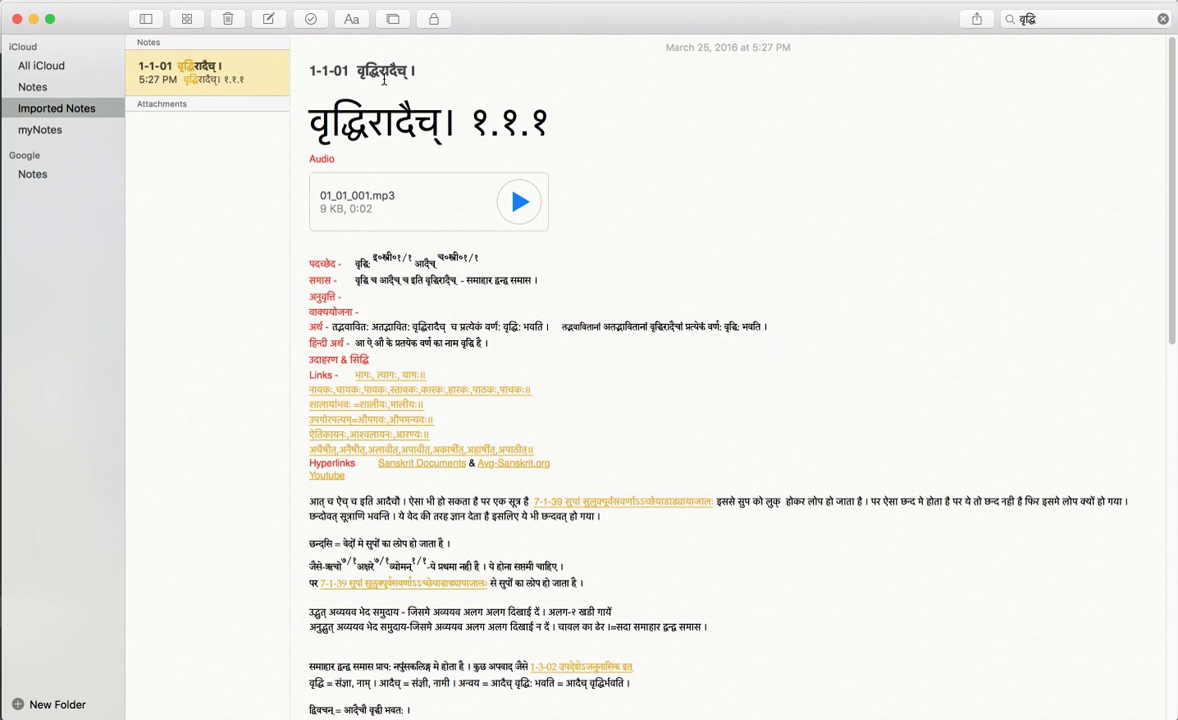
scroll(494, 276, down, 15)
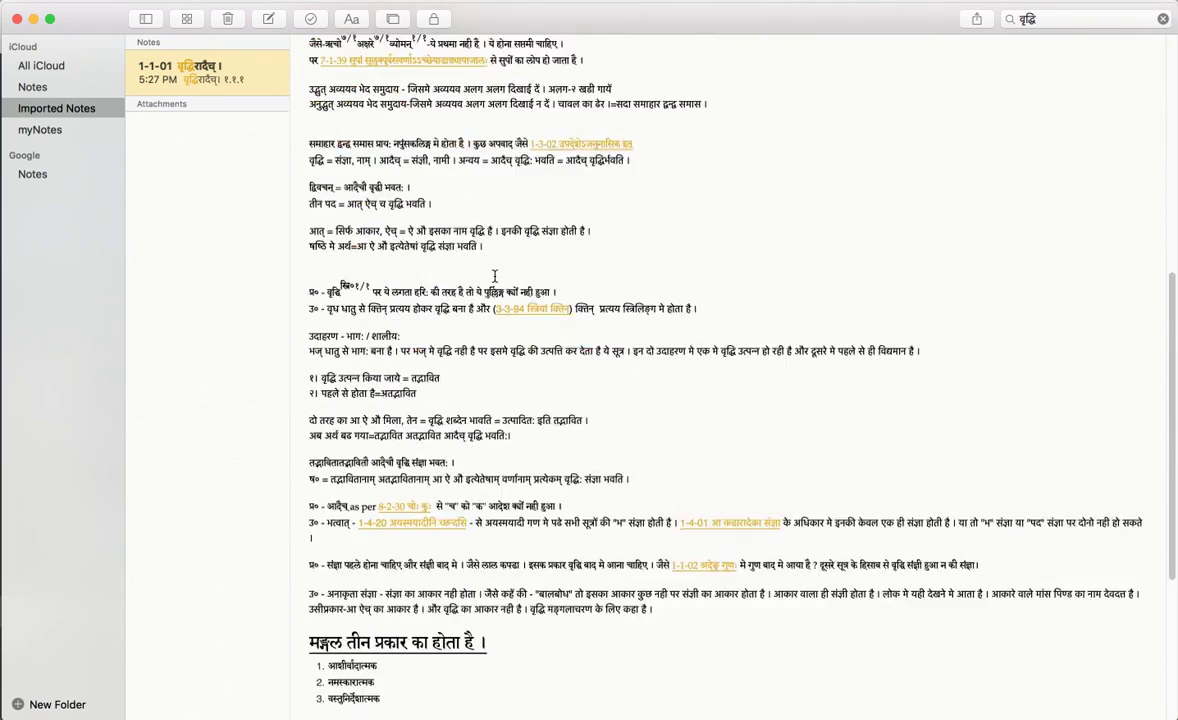
scroll(494, 276, up, 20)
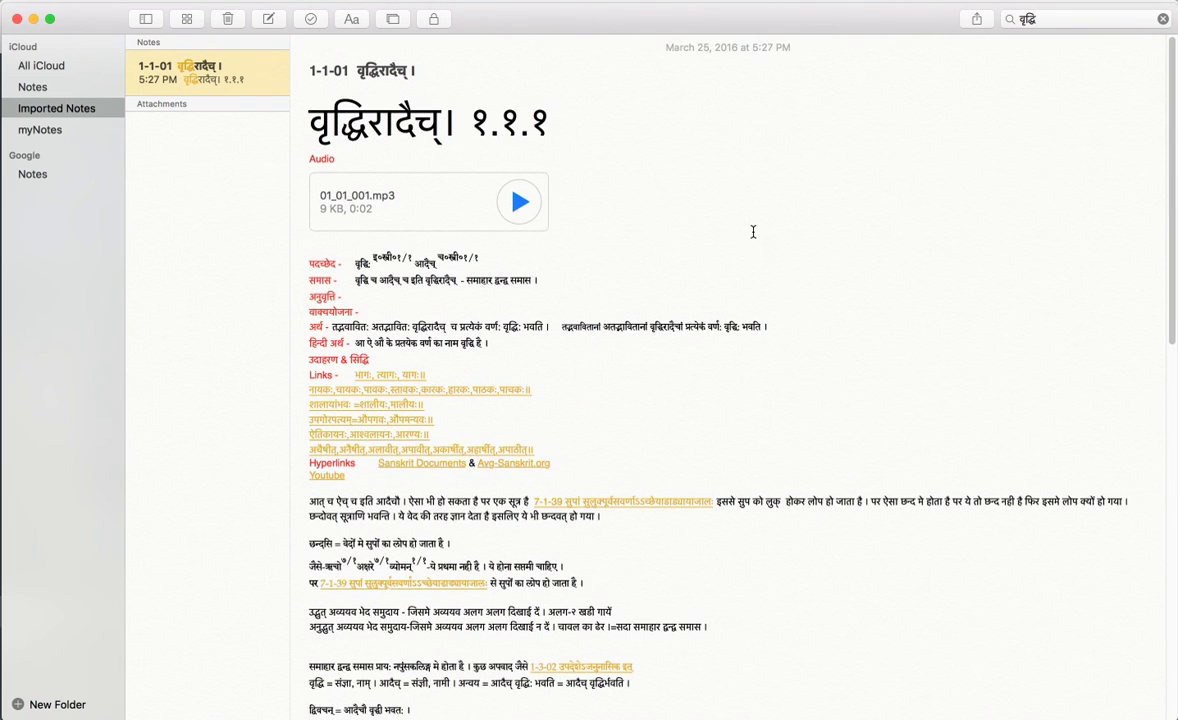
Step: Select the note's text from the पदच्छेद line below the audio attachment through the end, and switch to Evernote
click(611, 238)
click(598, 282)
key(Up)
key(super+Left)
key(shift+super+Down)
scroll(449, 262, up, 15)
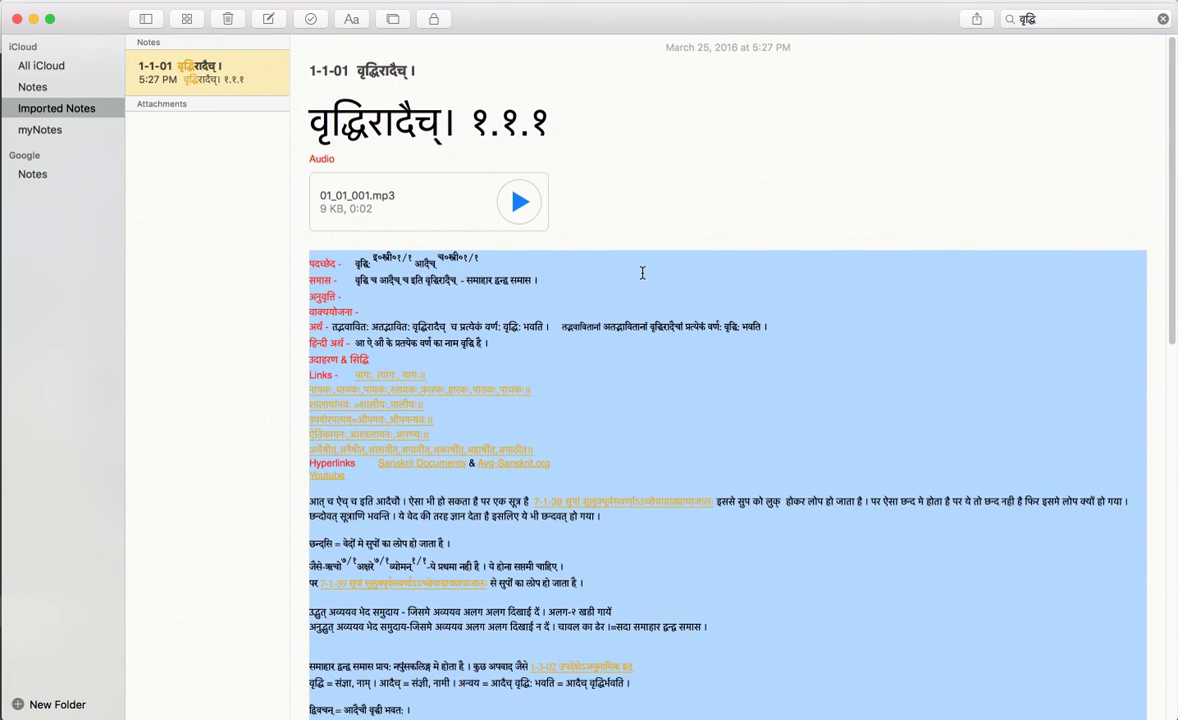
key(super+Tab)
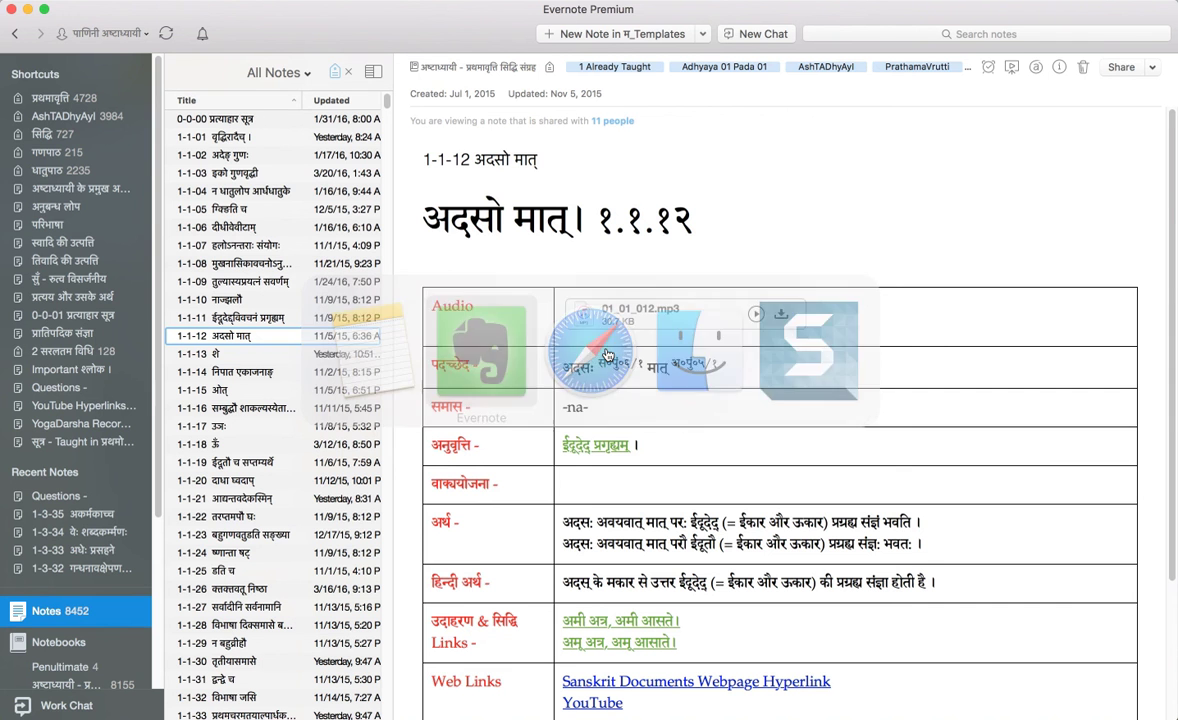